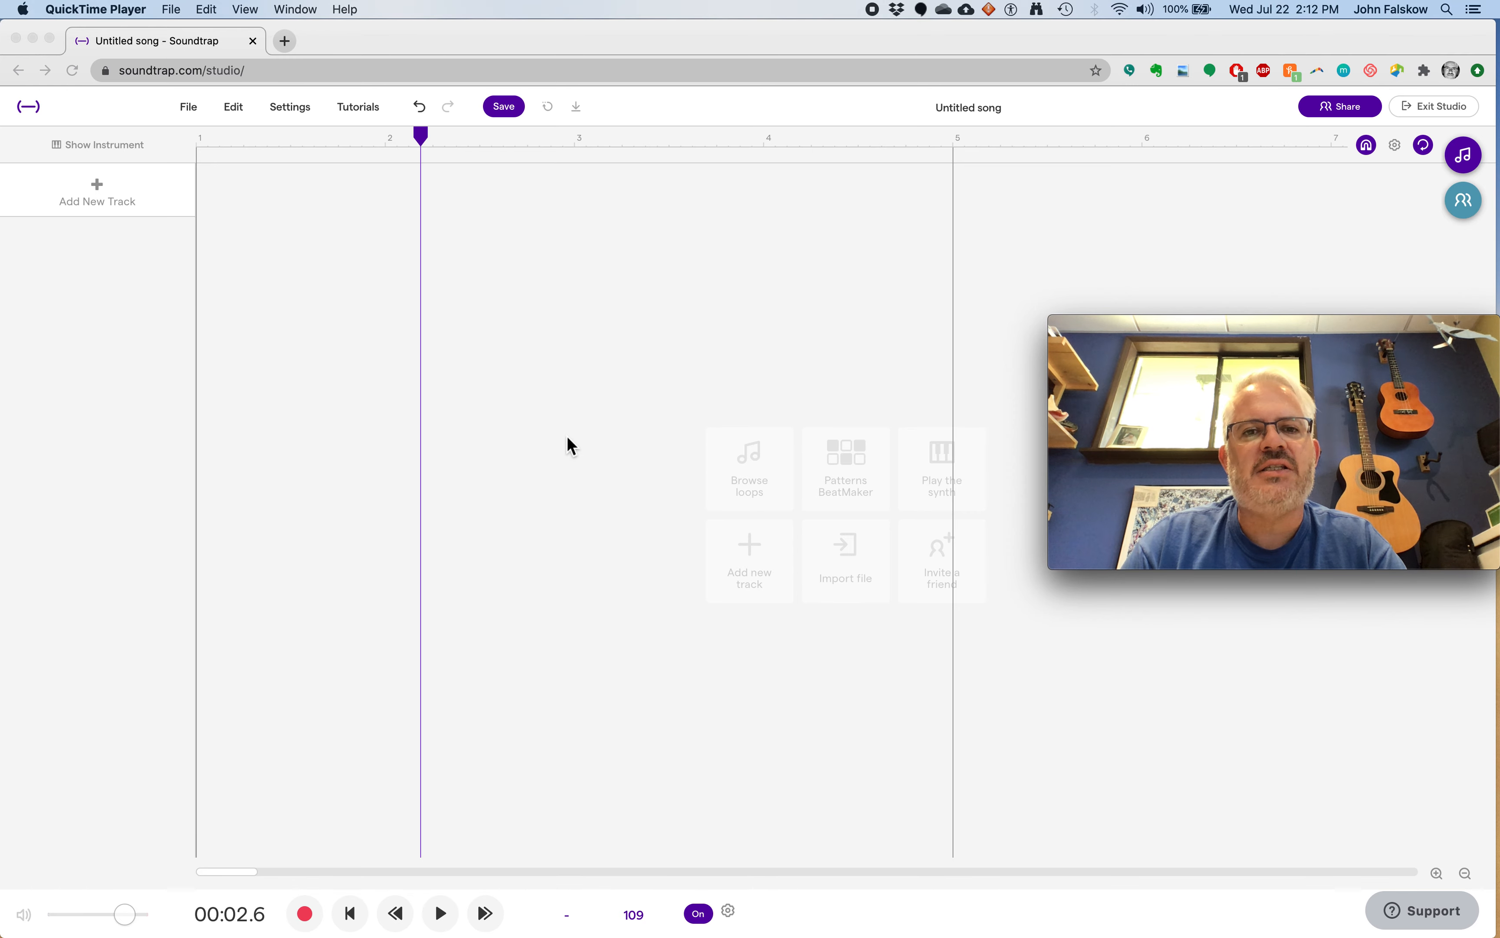
- Add a synth track and improvise a melody on the keyboard's black notes C#, D#, F#, G# and A#
left_click(941, 469)
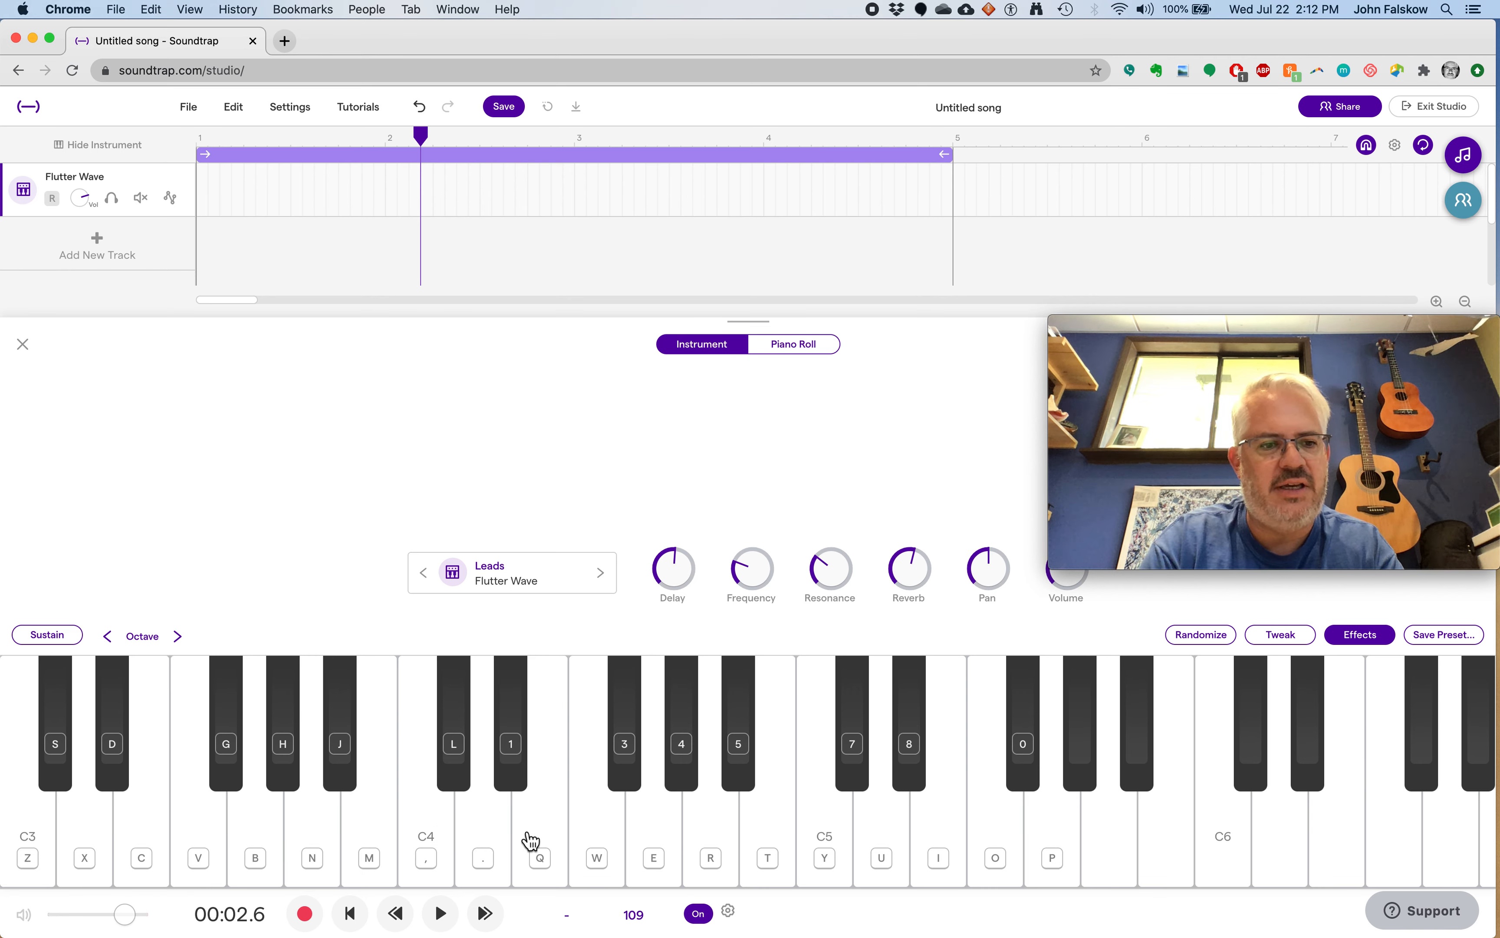
key("s")
key("d")
key("h")
key("j")
key("h")
key("d")
key("g")
key("j")
key("l")
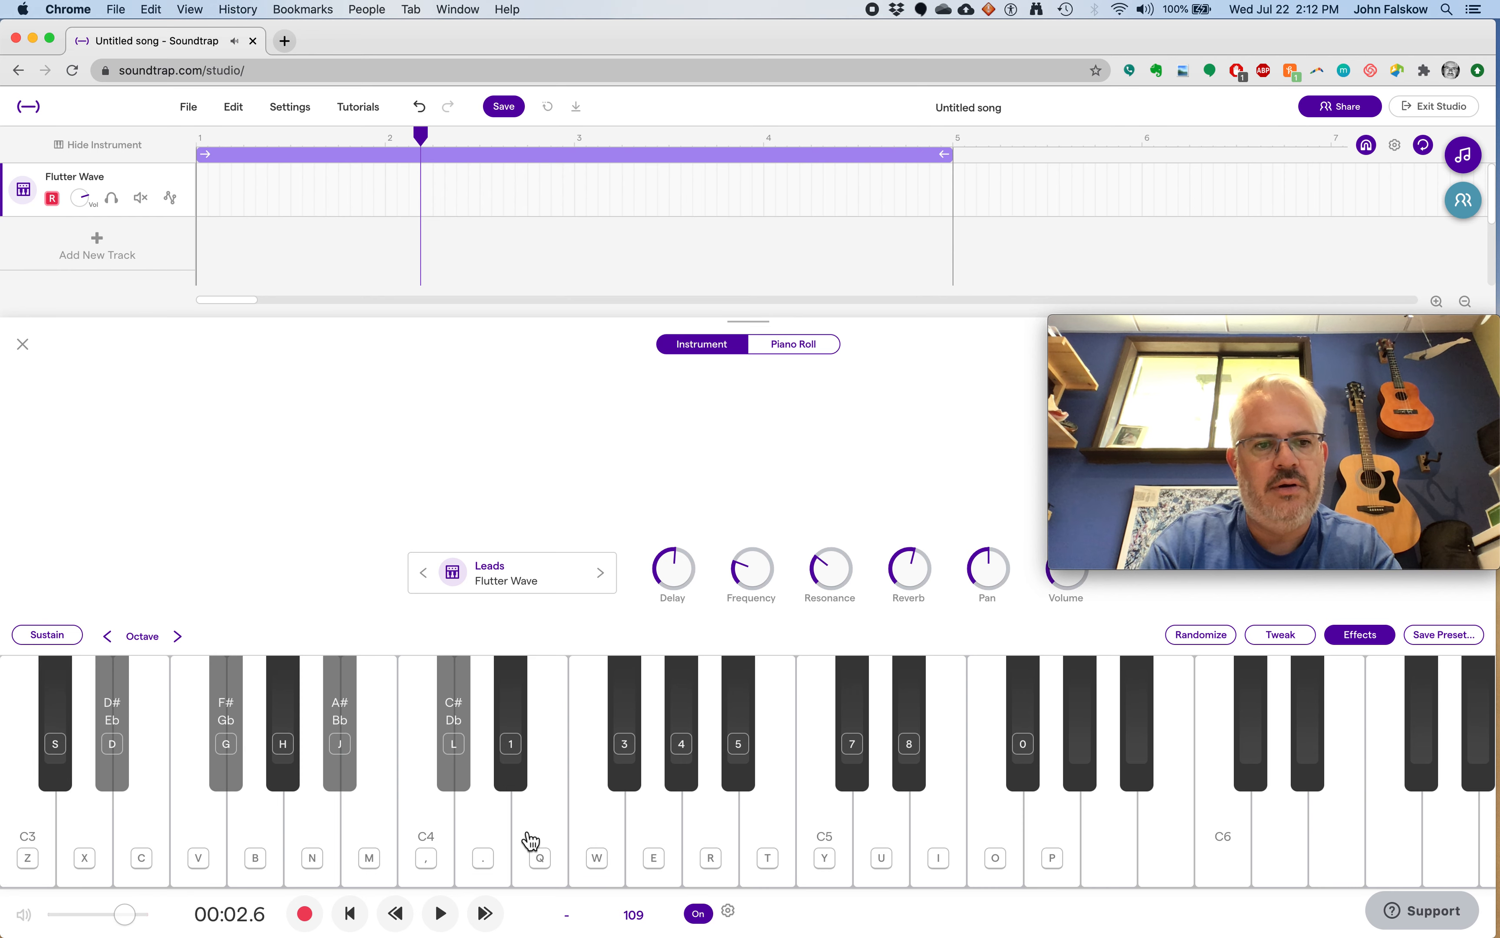
key("s")
key("d")
key("h")
key("d")
key("h")
key("d")
key("j")
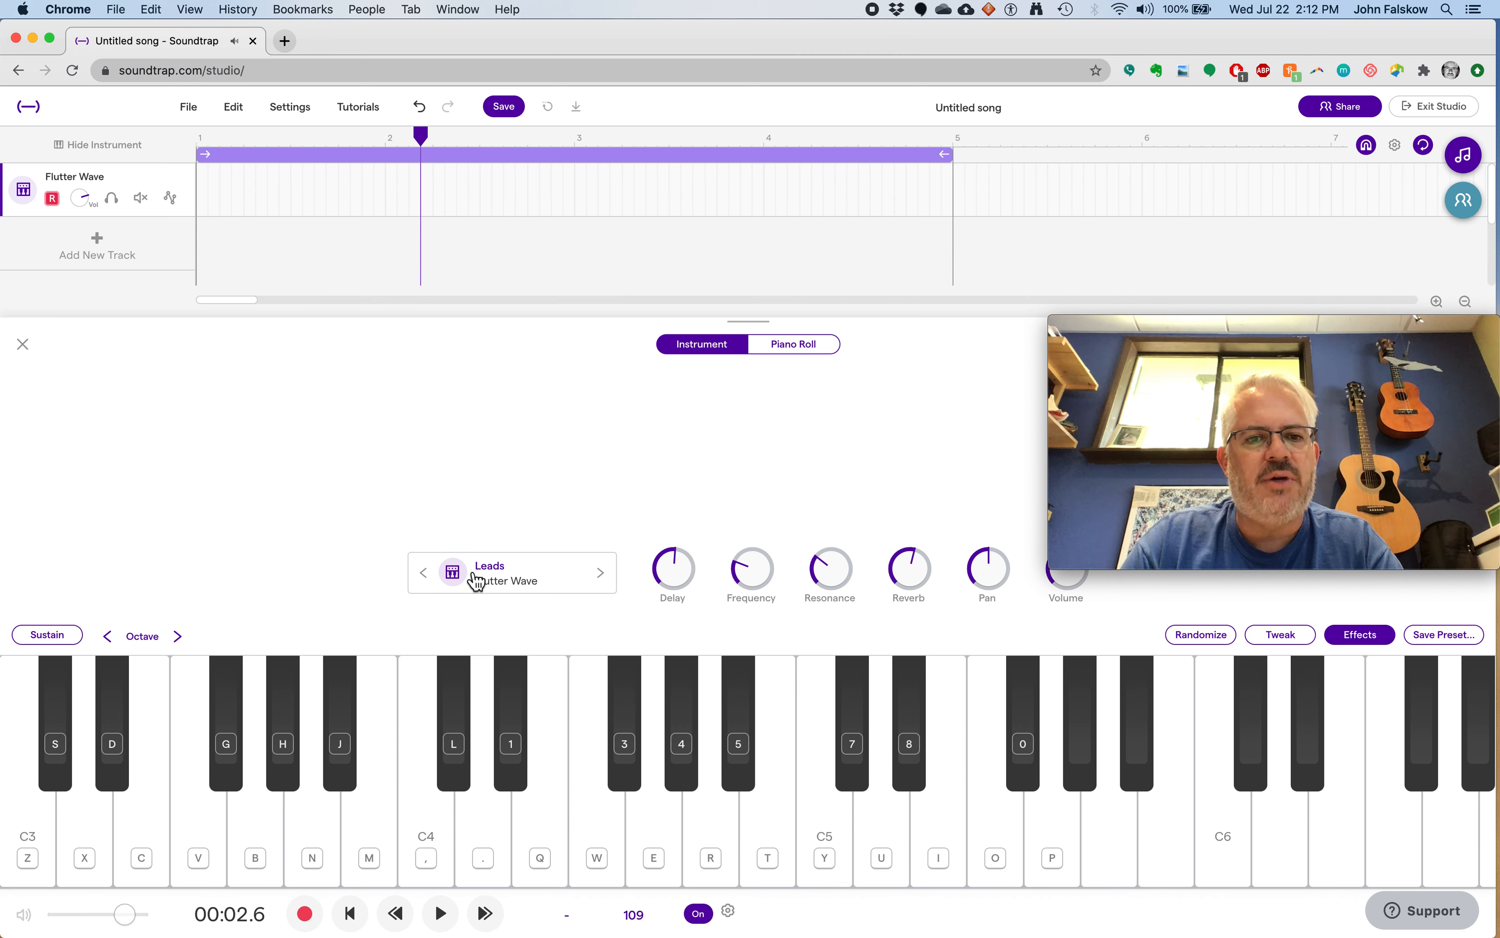
left_click(601, 583)
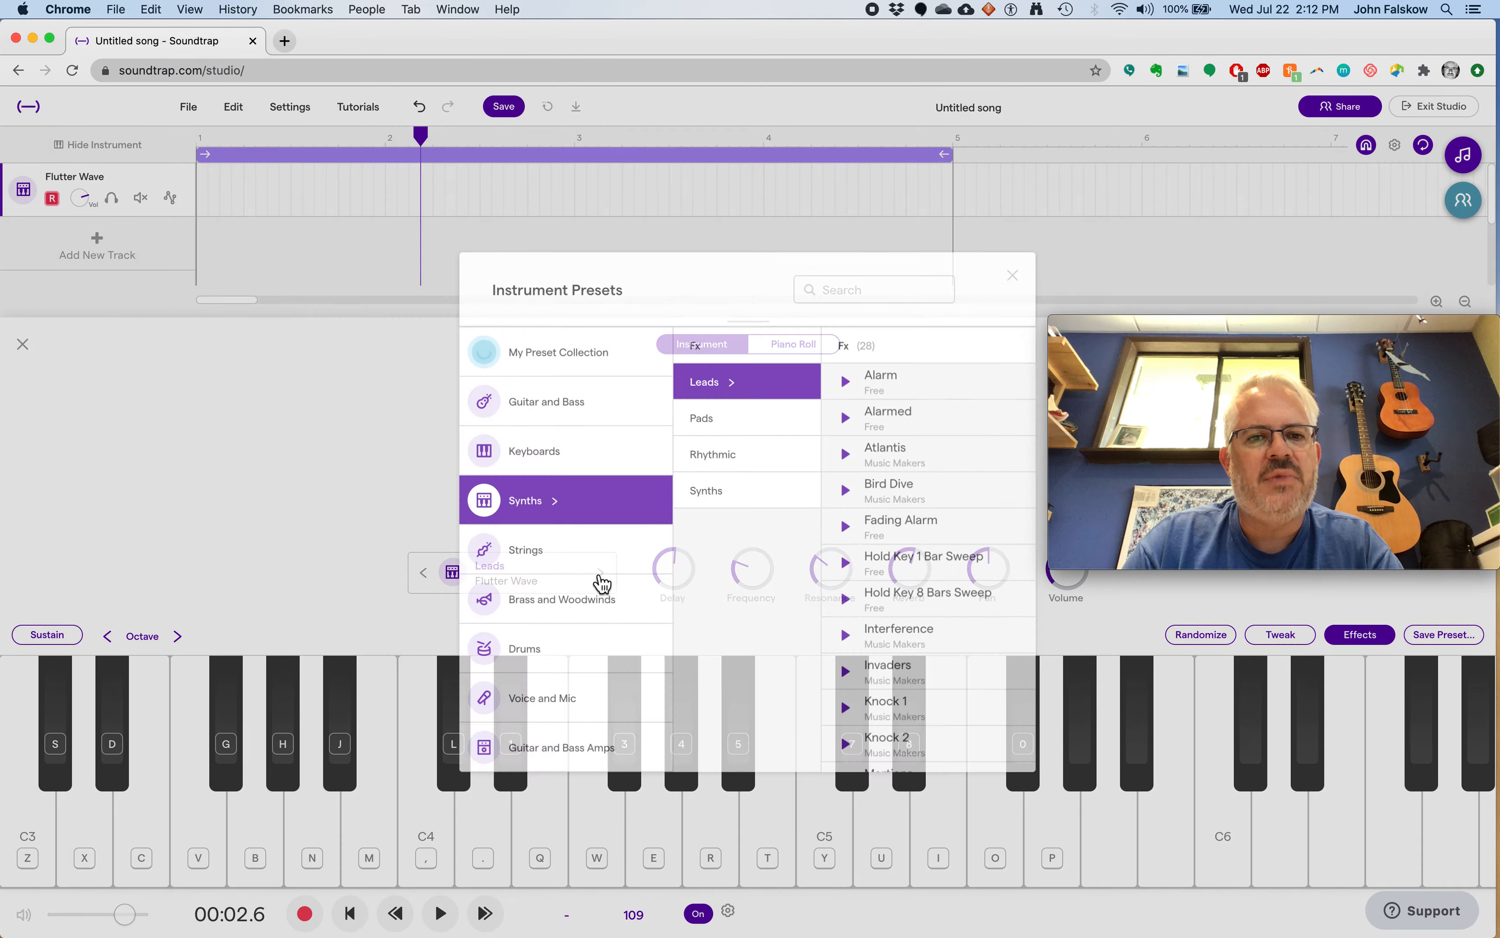
left_click(601, 568)
left_click(413, 565)
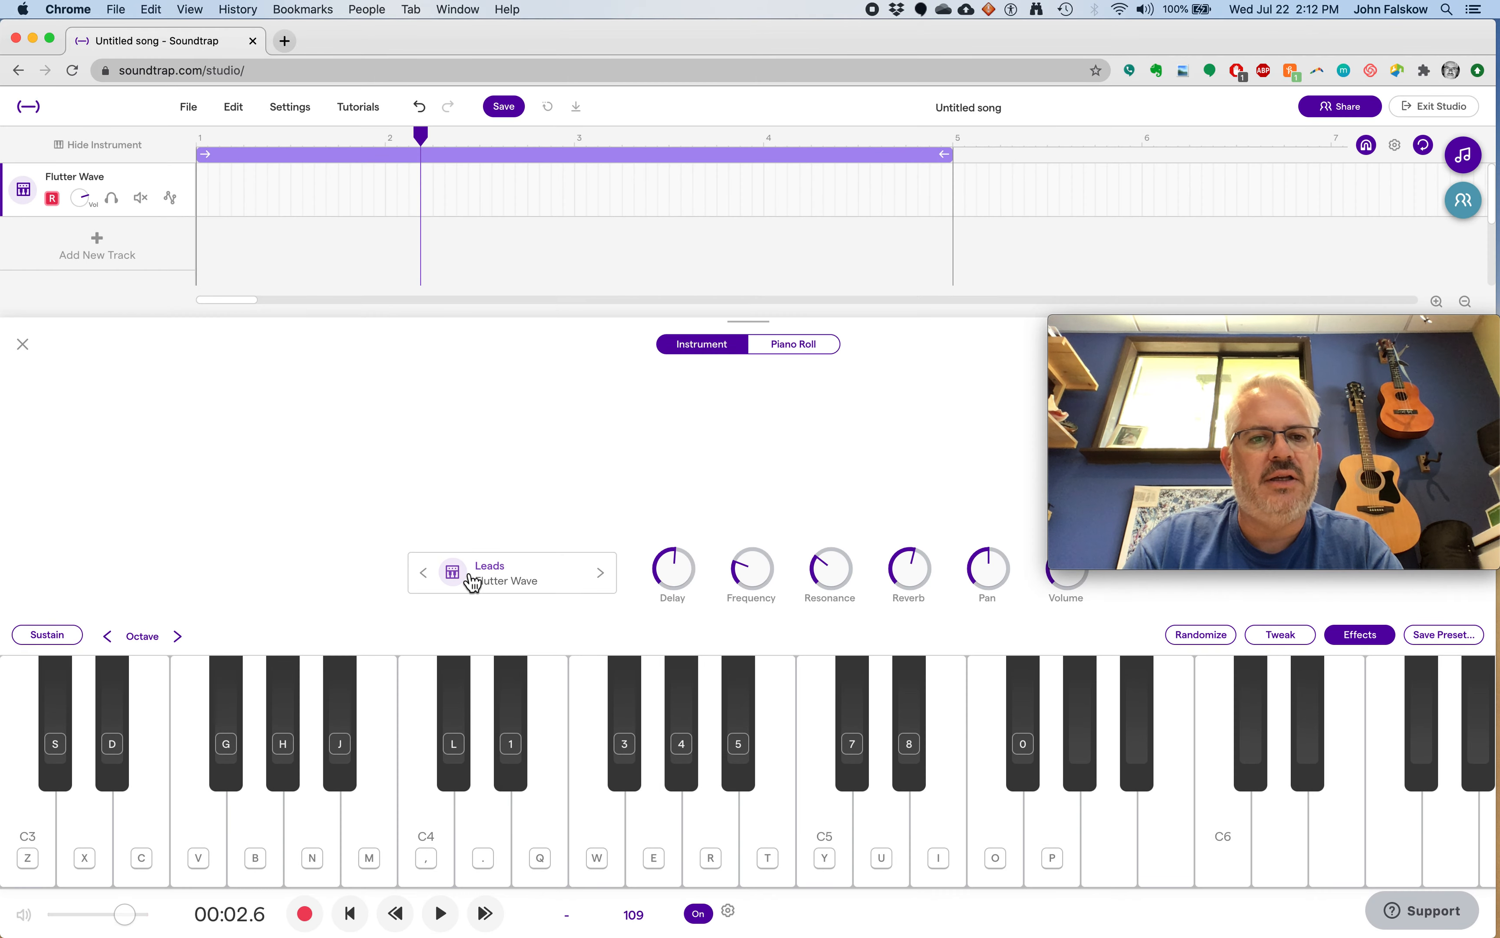
- Change the track's instrument preset to 80s Synth Bass from the Bass - Synth group of Guitar and Bass
left_click(467, 573)
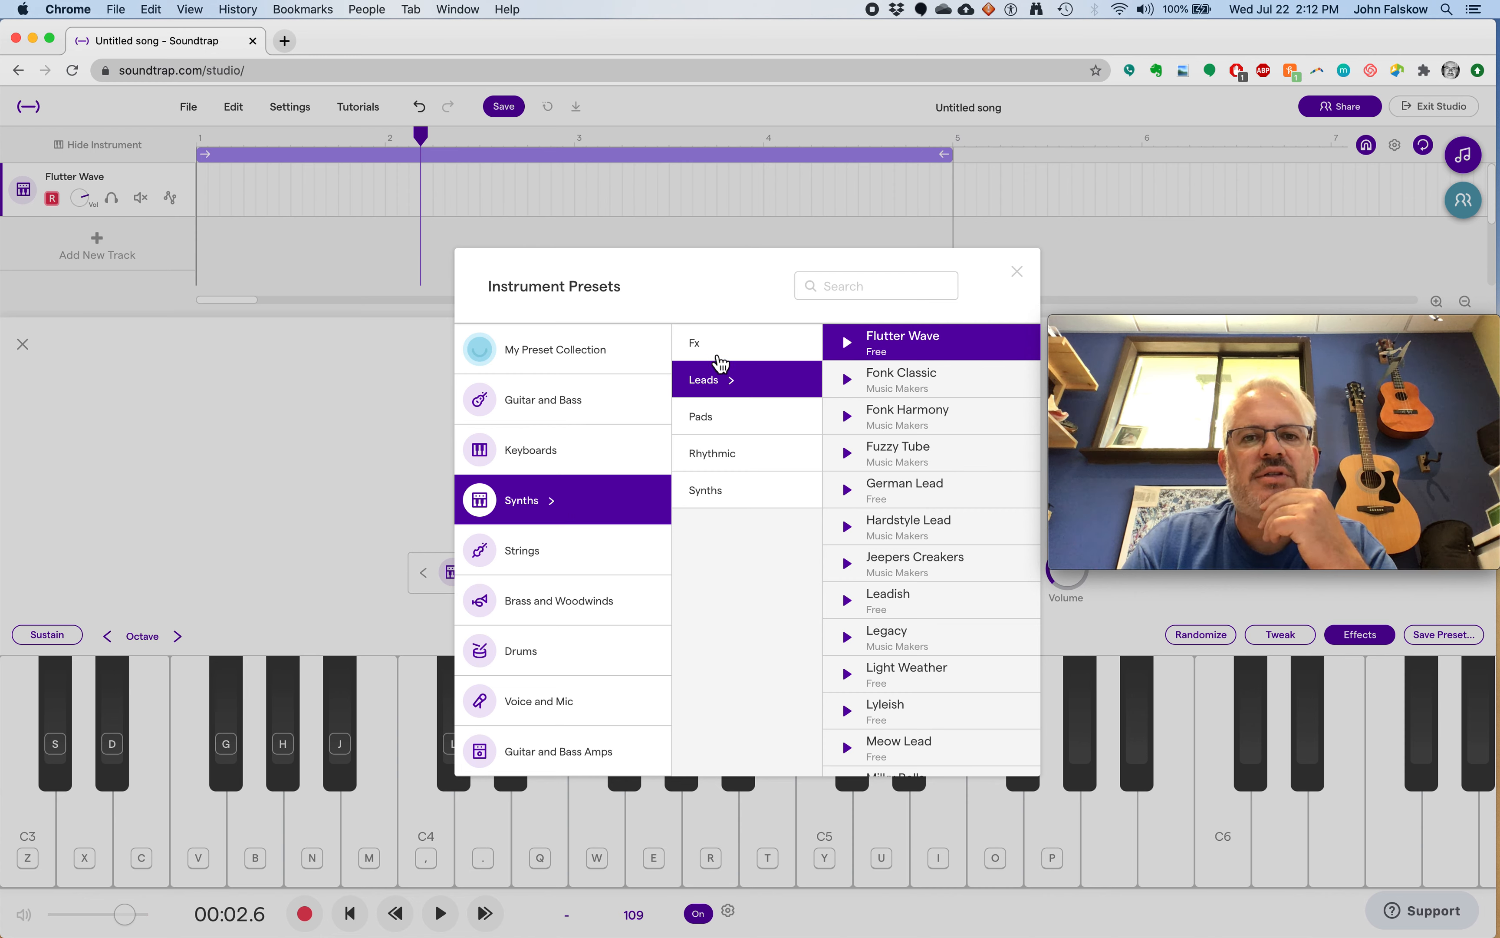
left_click(566, 416)
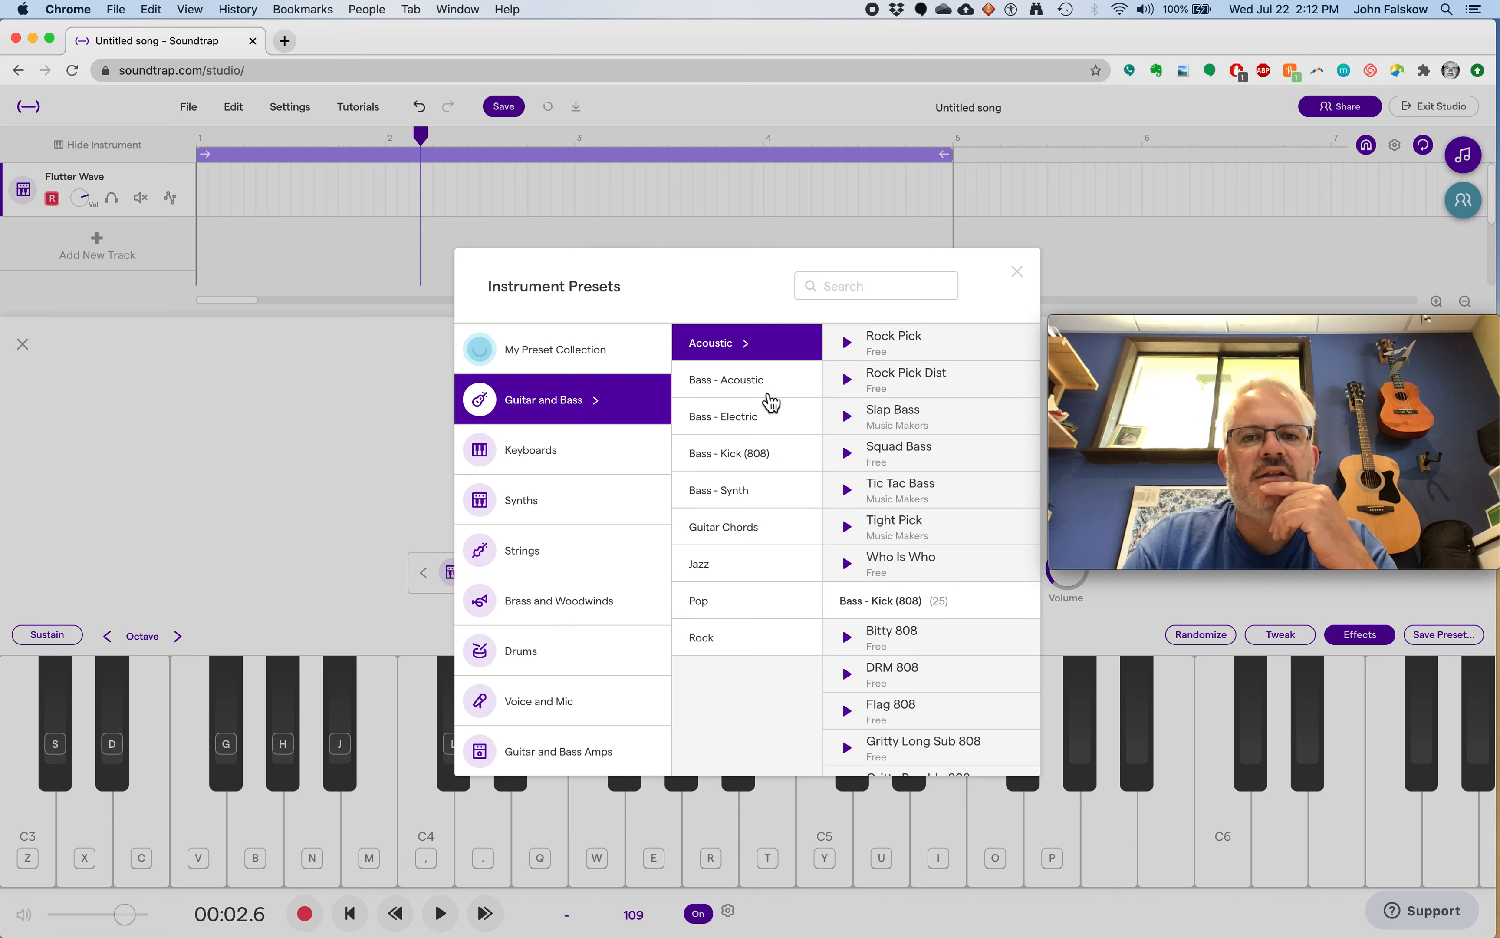
left_click(747, 496)
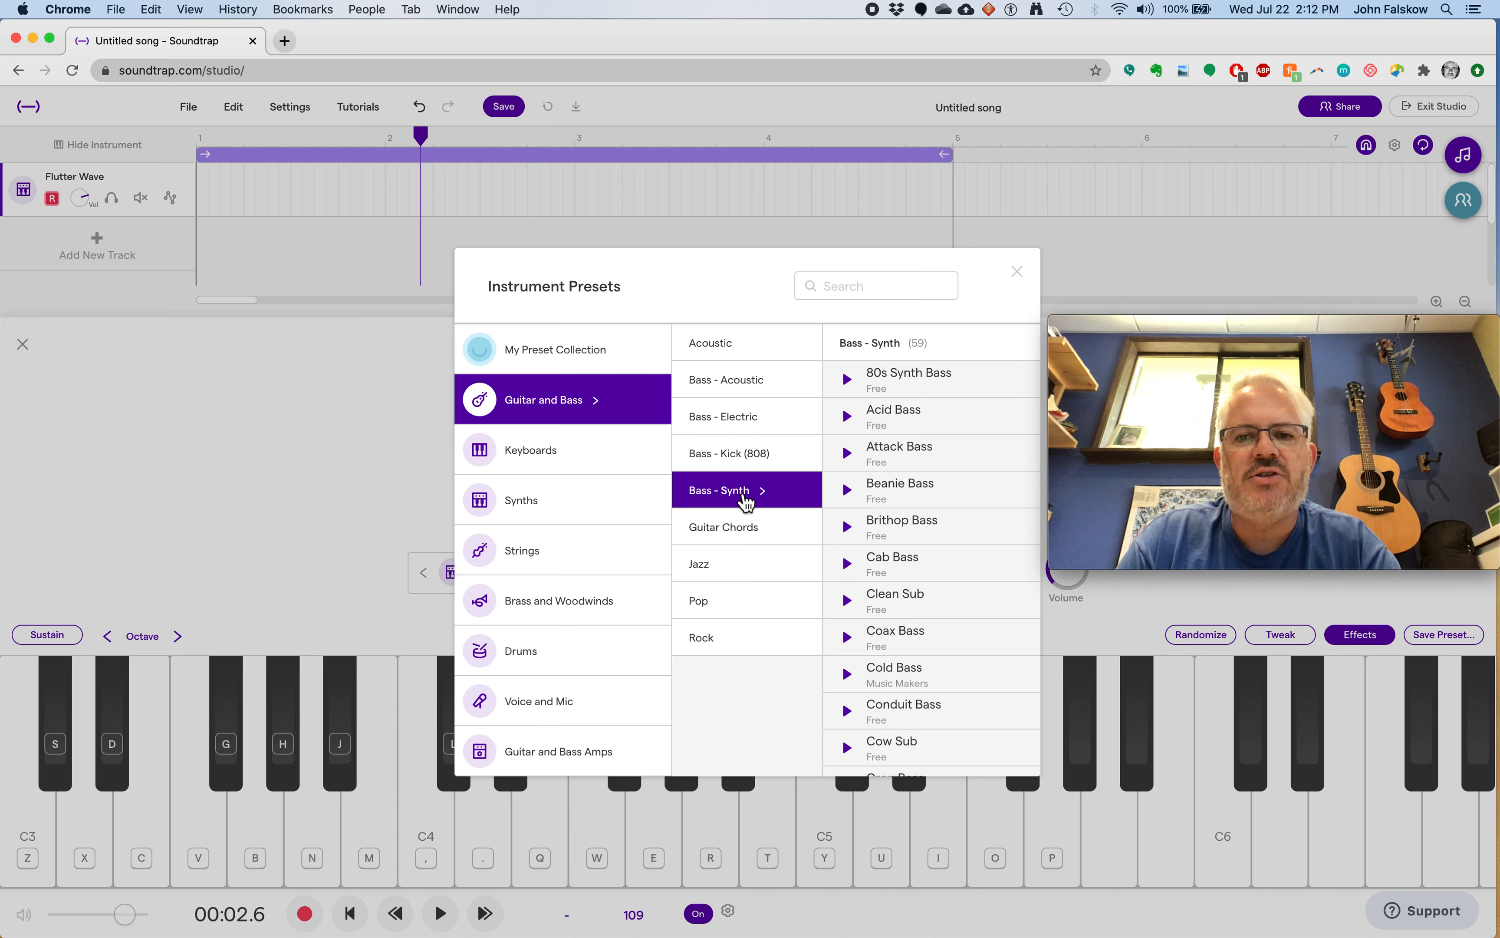
left_click(895, 397)
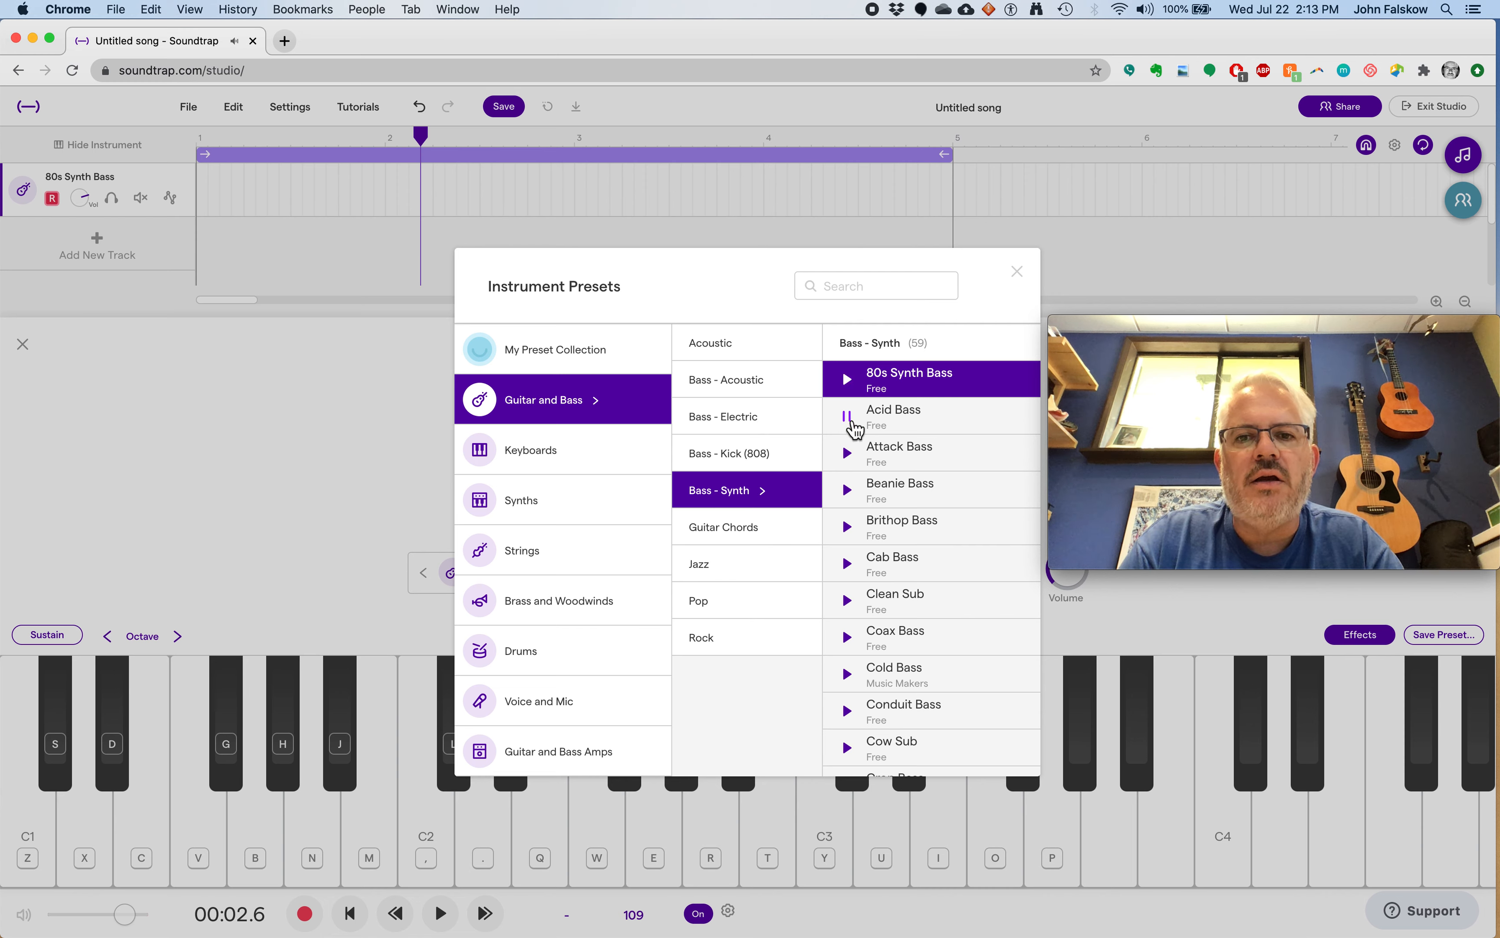
- Preview the Bass - Synth presets one after another from Attack Bass to Cow Sub
left_click(851, 462)
left_click(848, 490)
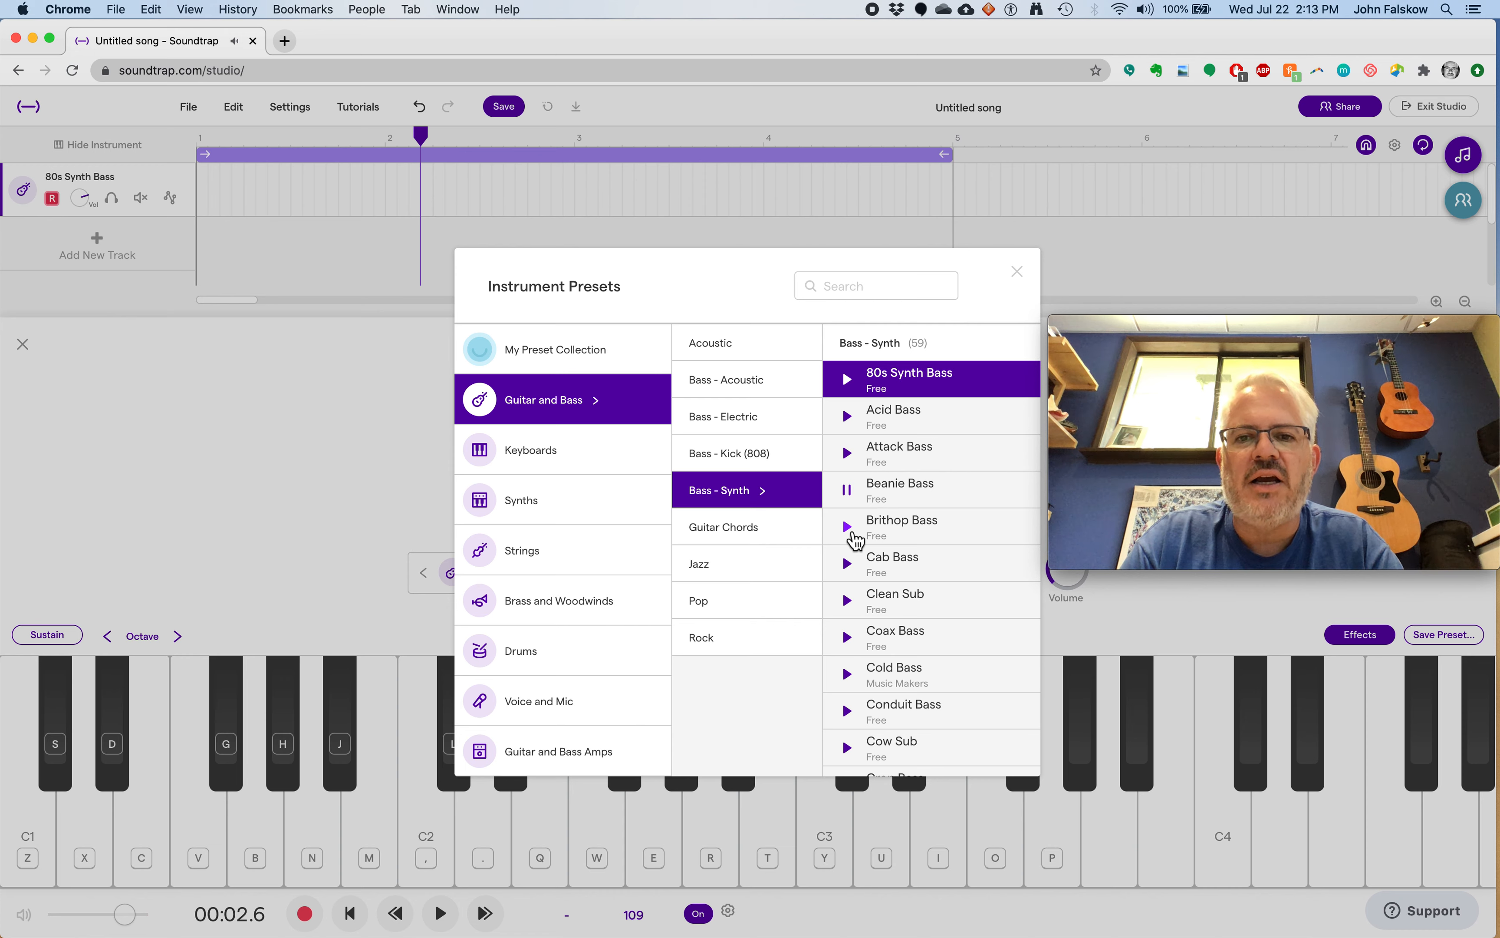
left_click(848, 527)
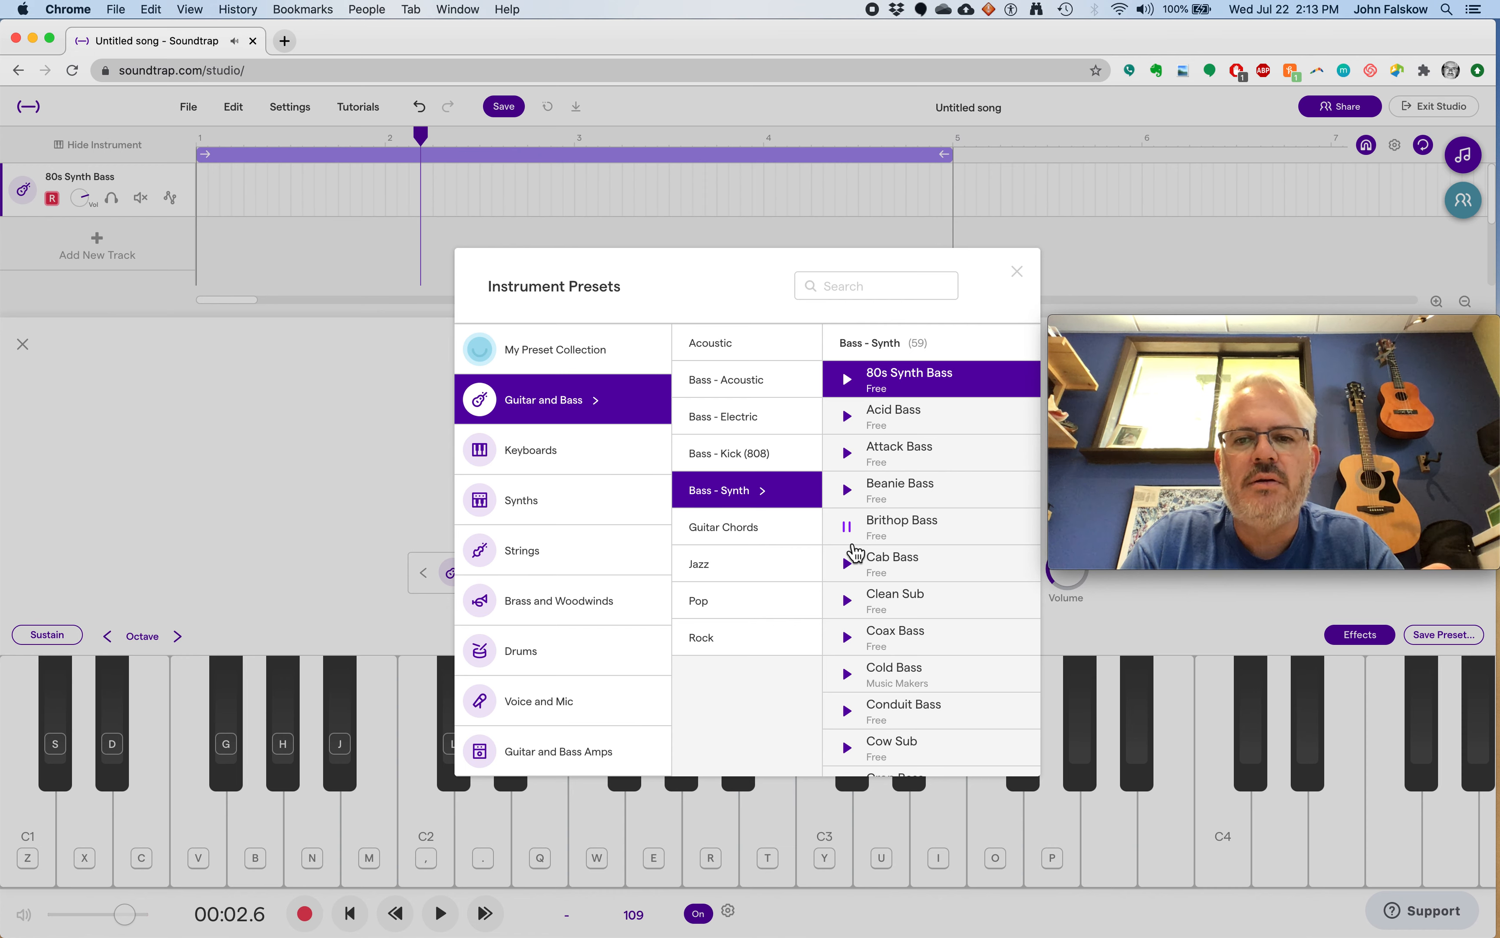
left_click(852, 574)
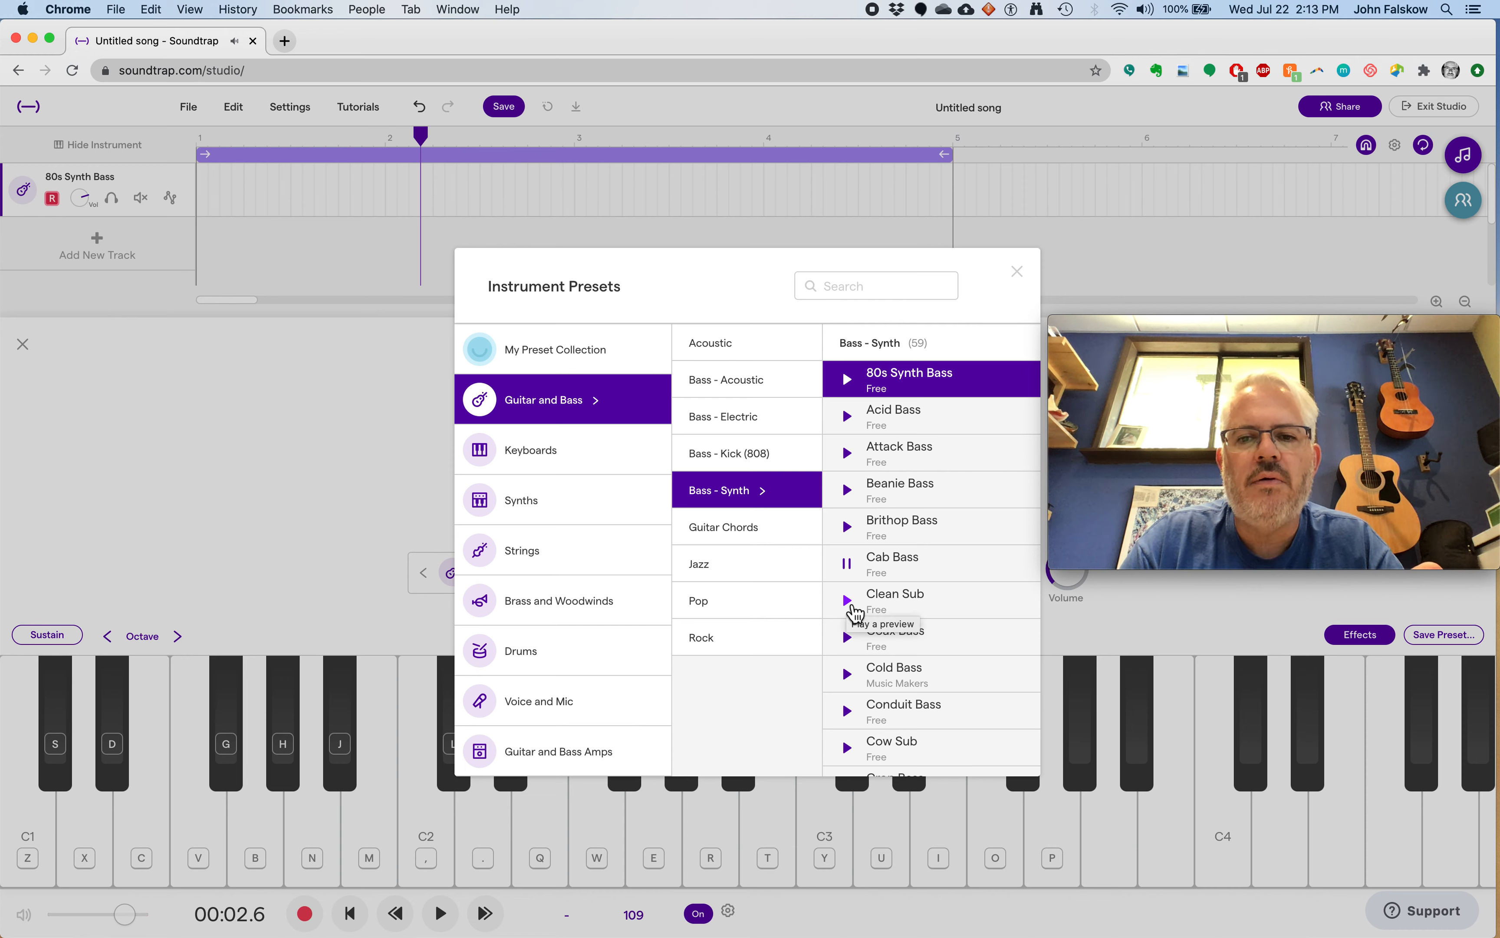
left_click(849, 603)
left_click(852, 643)
left_click(847, 674)
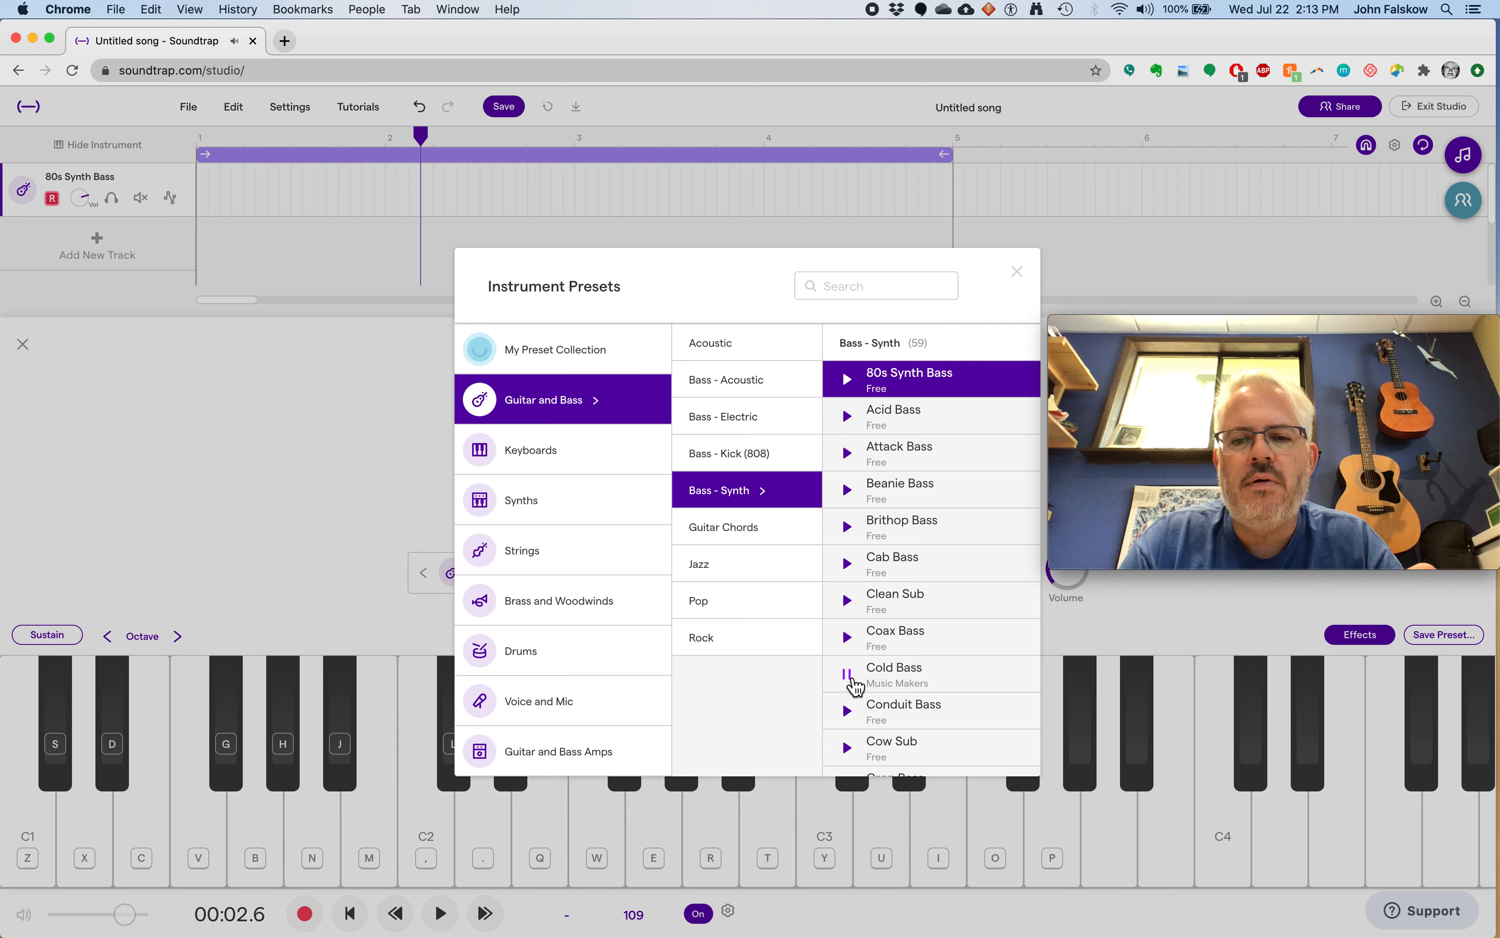
left_click(855, 713)
left_click(850, 747)
- Preview more Bass - Synth presets further down the list, including Dispatch Bass, Darker Bass, Elephant Bass and Glow Bass
scroll(871, 682, "down", 1)
scroll(871, 682, "down", 5)
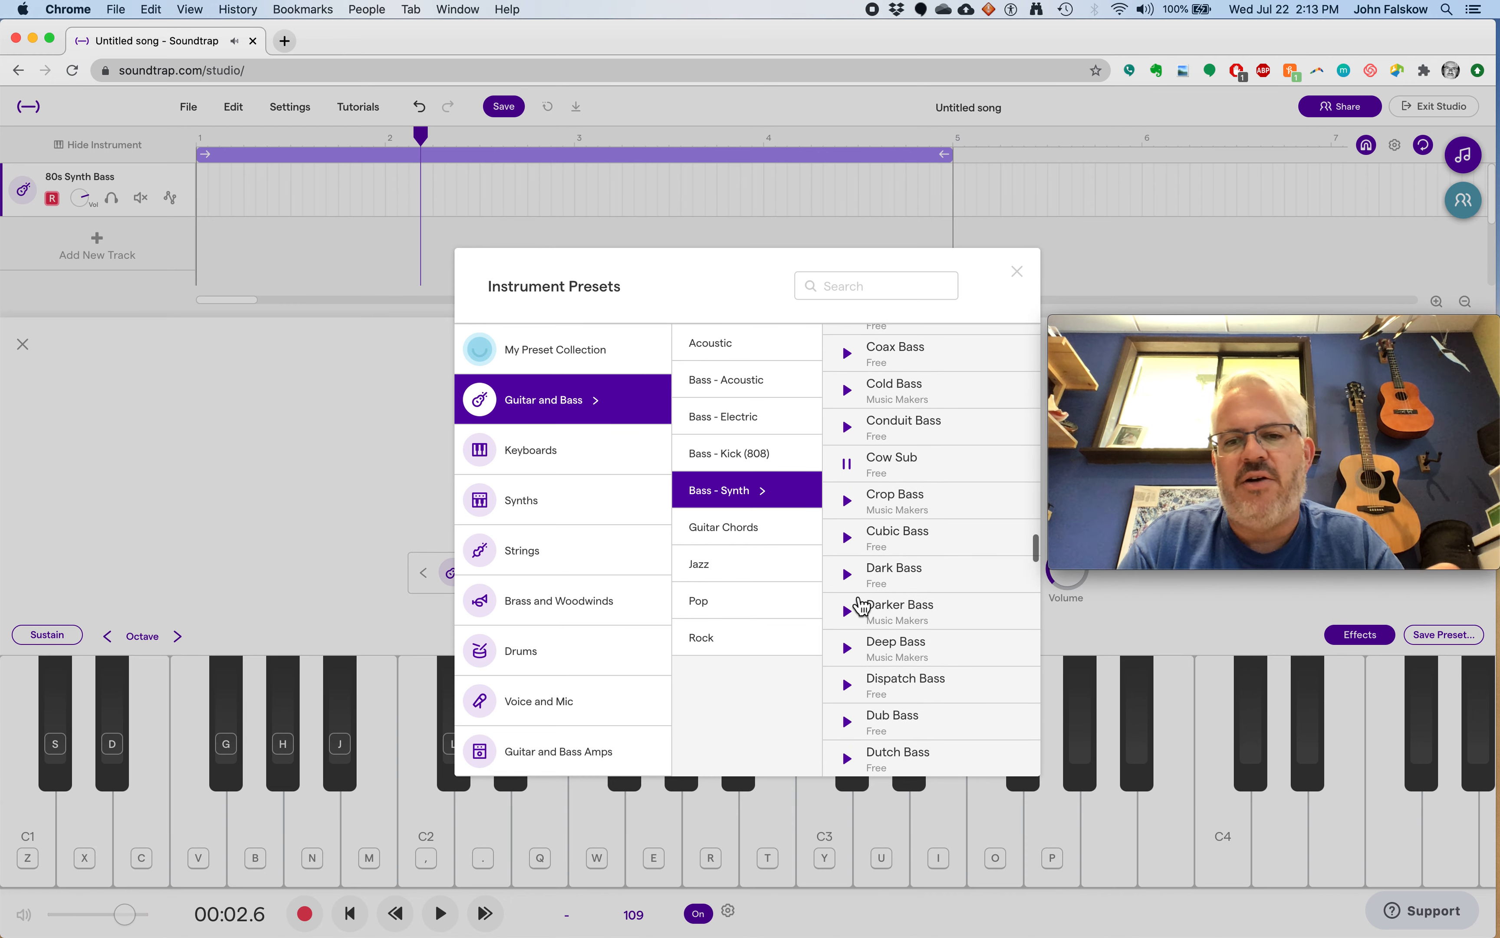
scroll(853, 621, "down", 1)
left_click(847, 663)
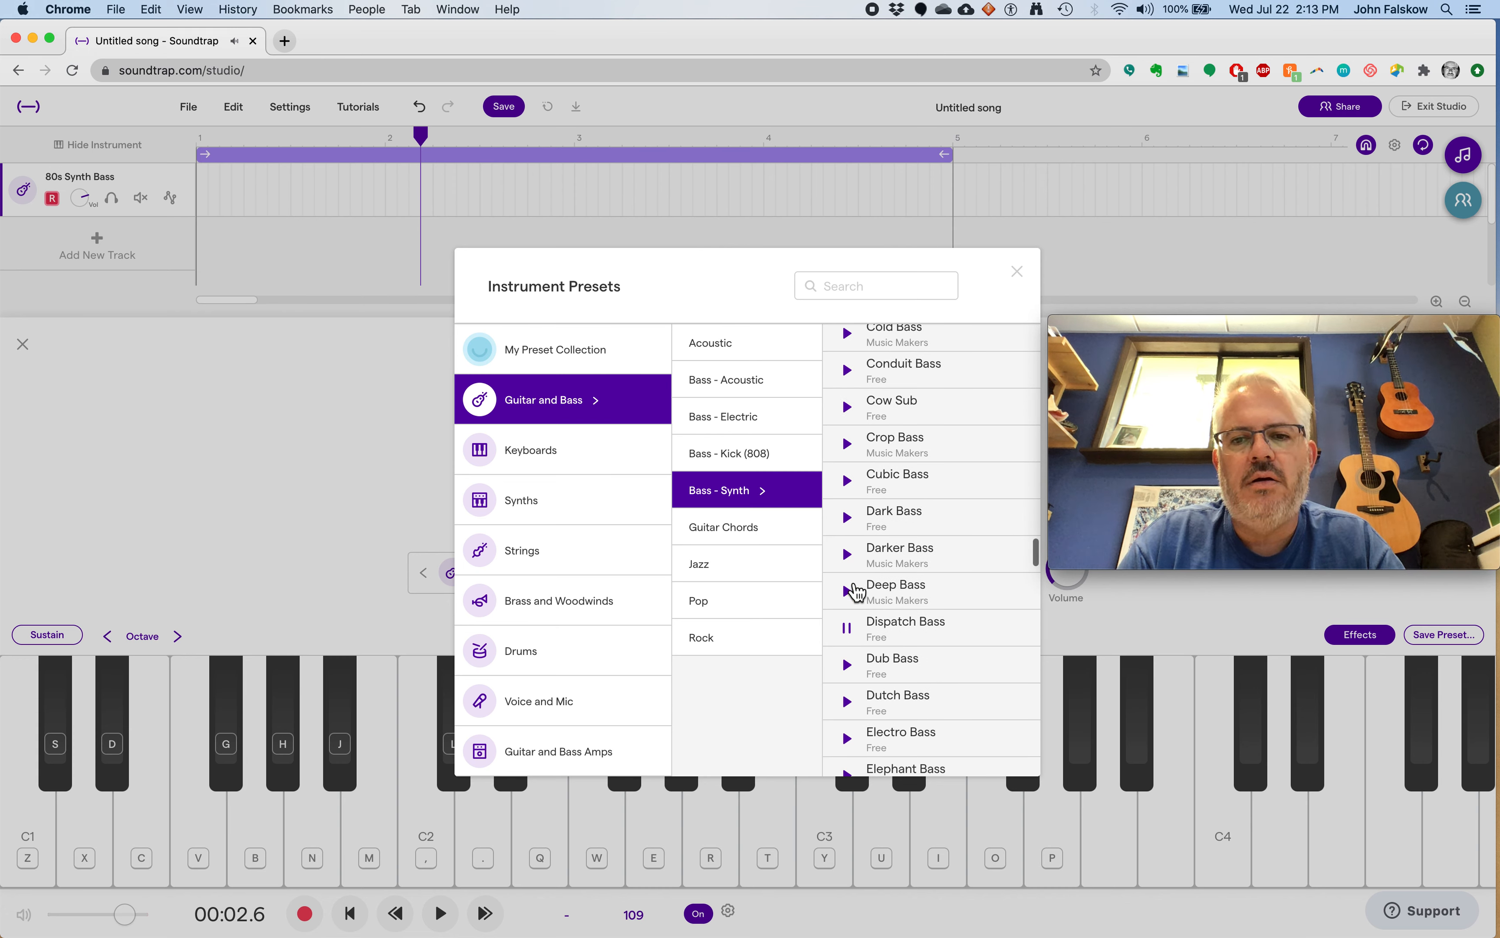
left_click(853, 559)
scroll(857, 568, "down", 3)
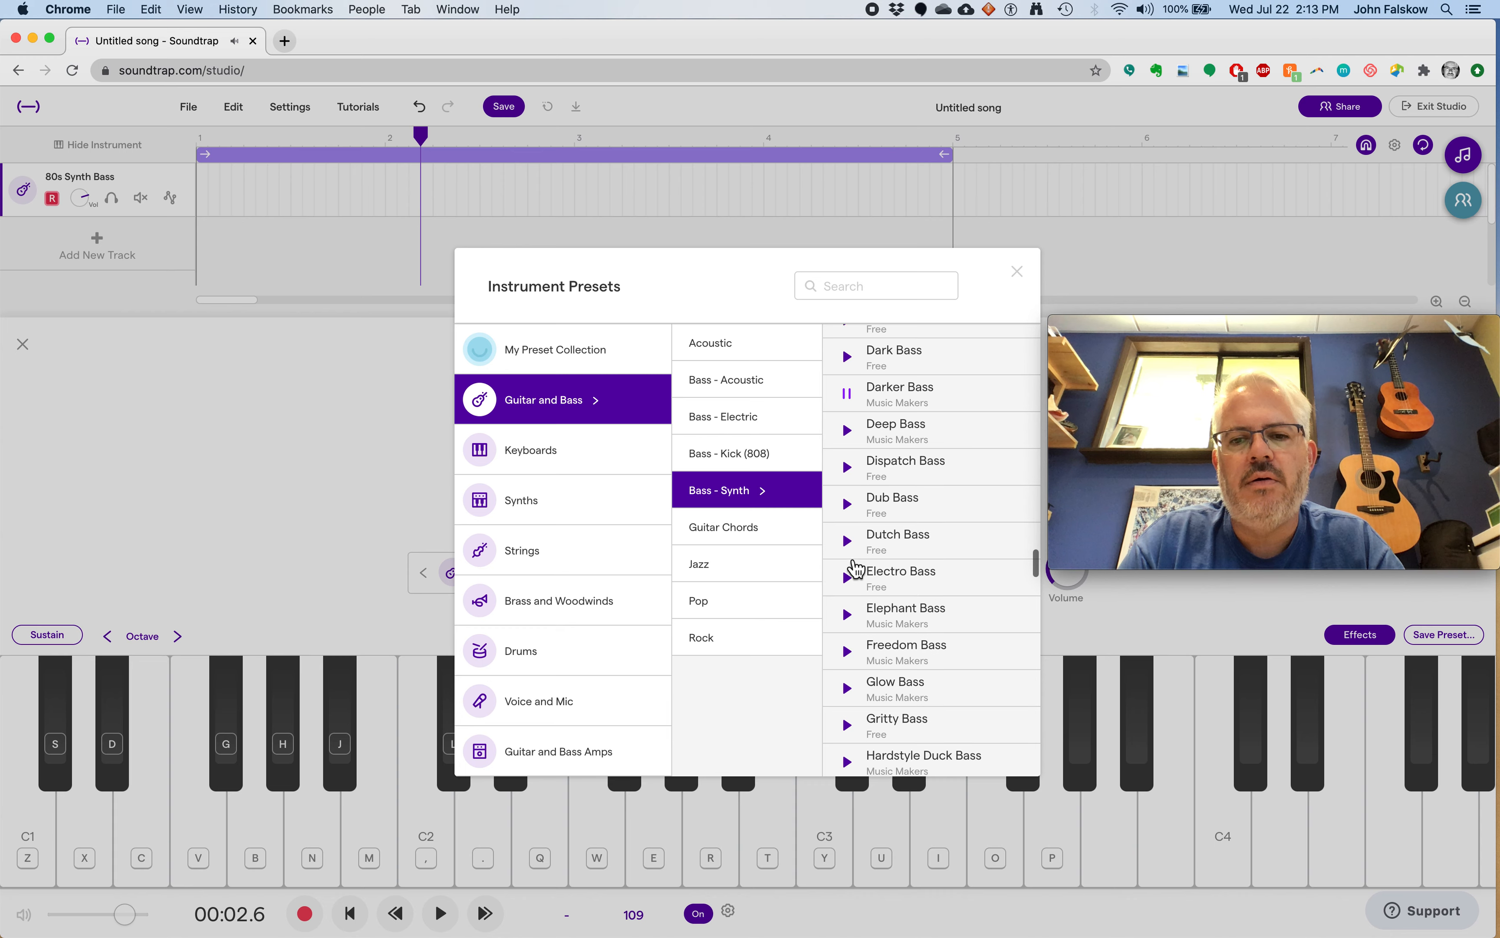
left_click(849, 624)
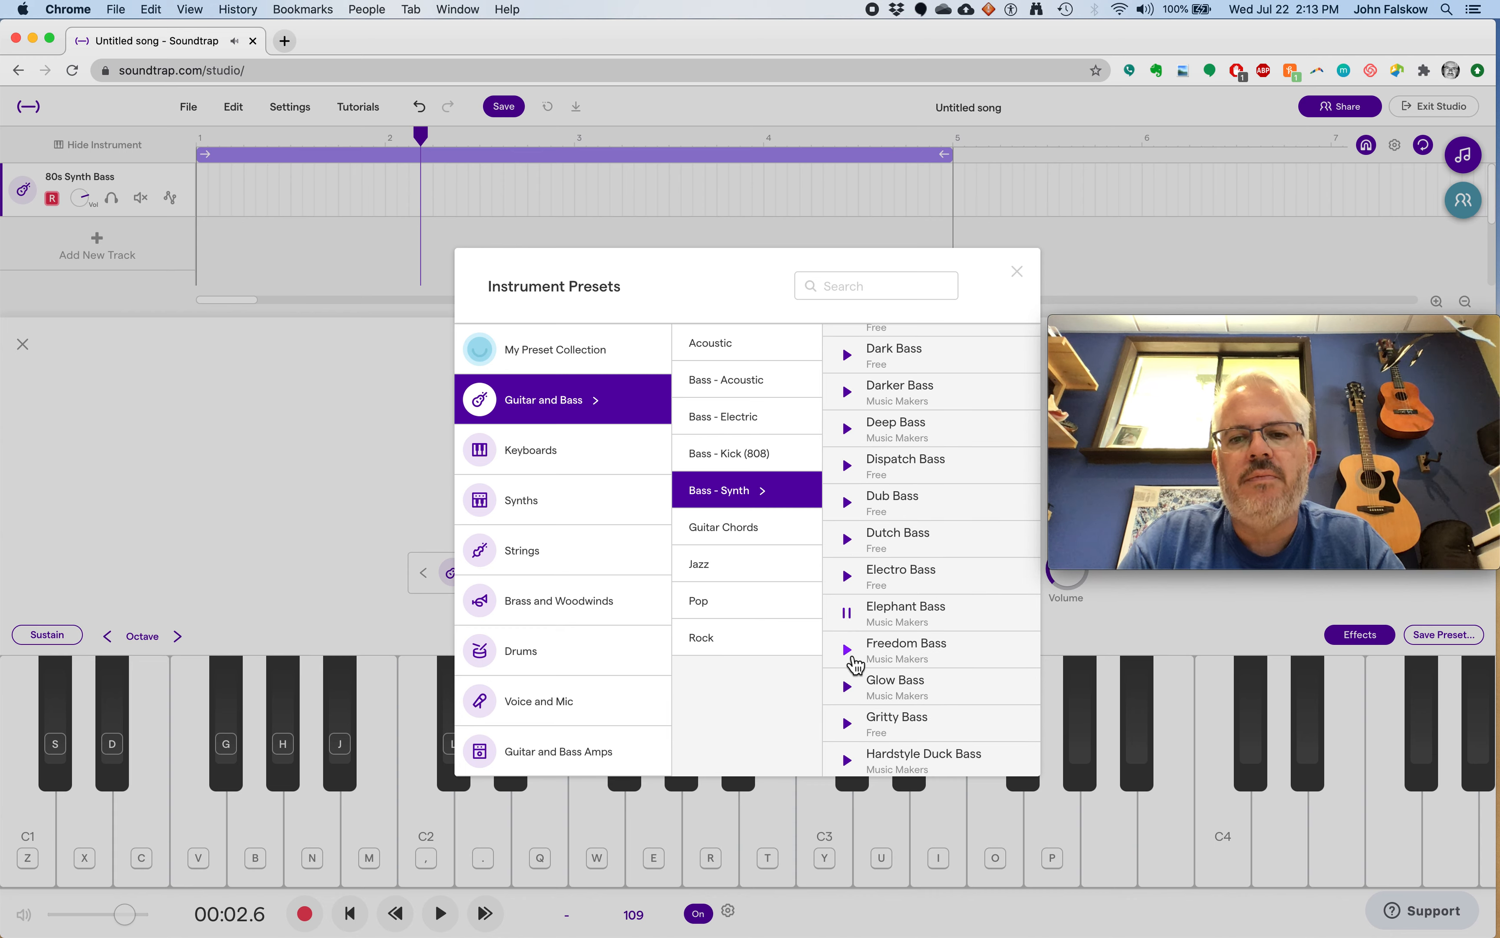
left_click(853, 659)
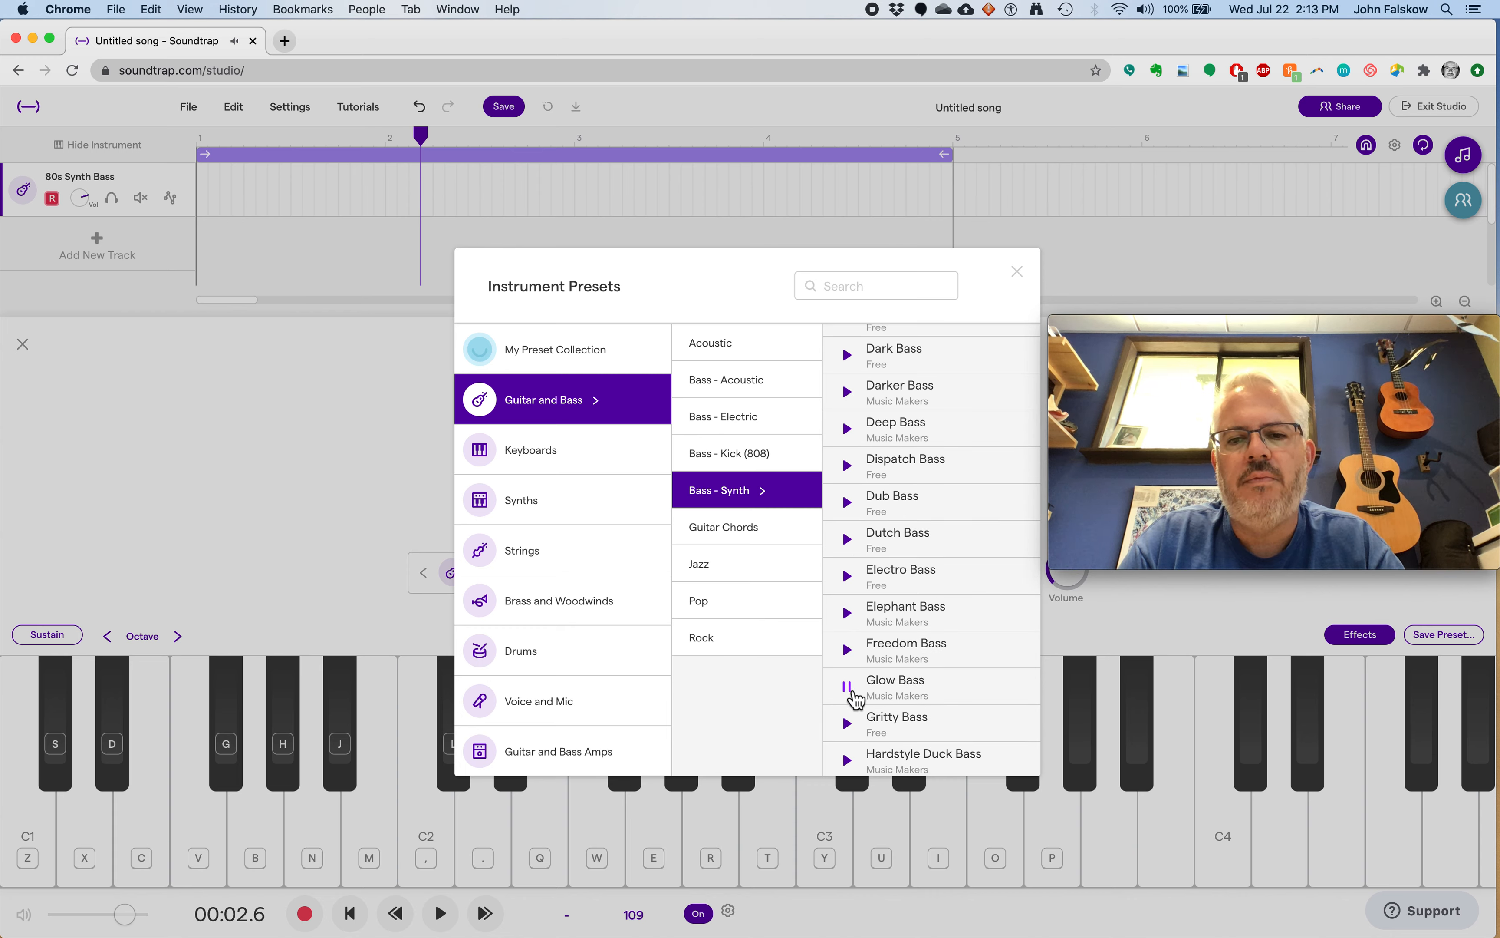
- Browse to the Bass - Electric presets and preview several, from Bass VI Clean to Bright Pick
scroll(888, 604, "up", 10)
scroll(888, 605, "up", 10)
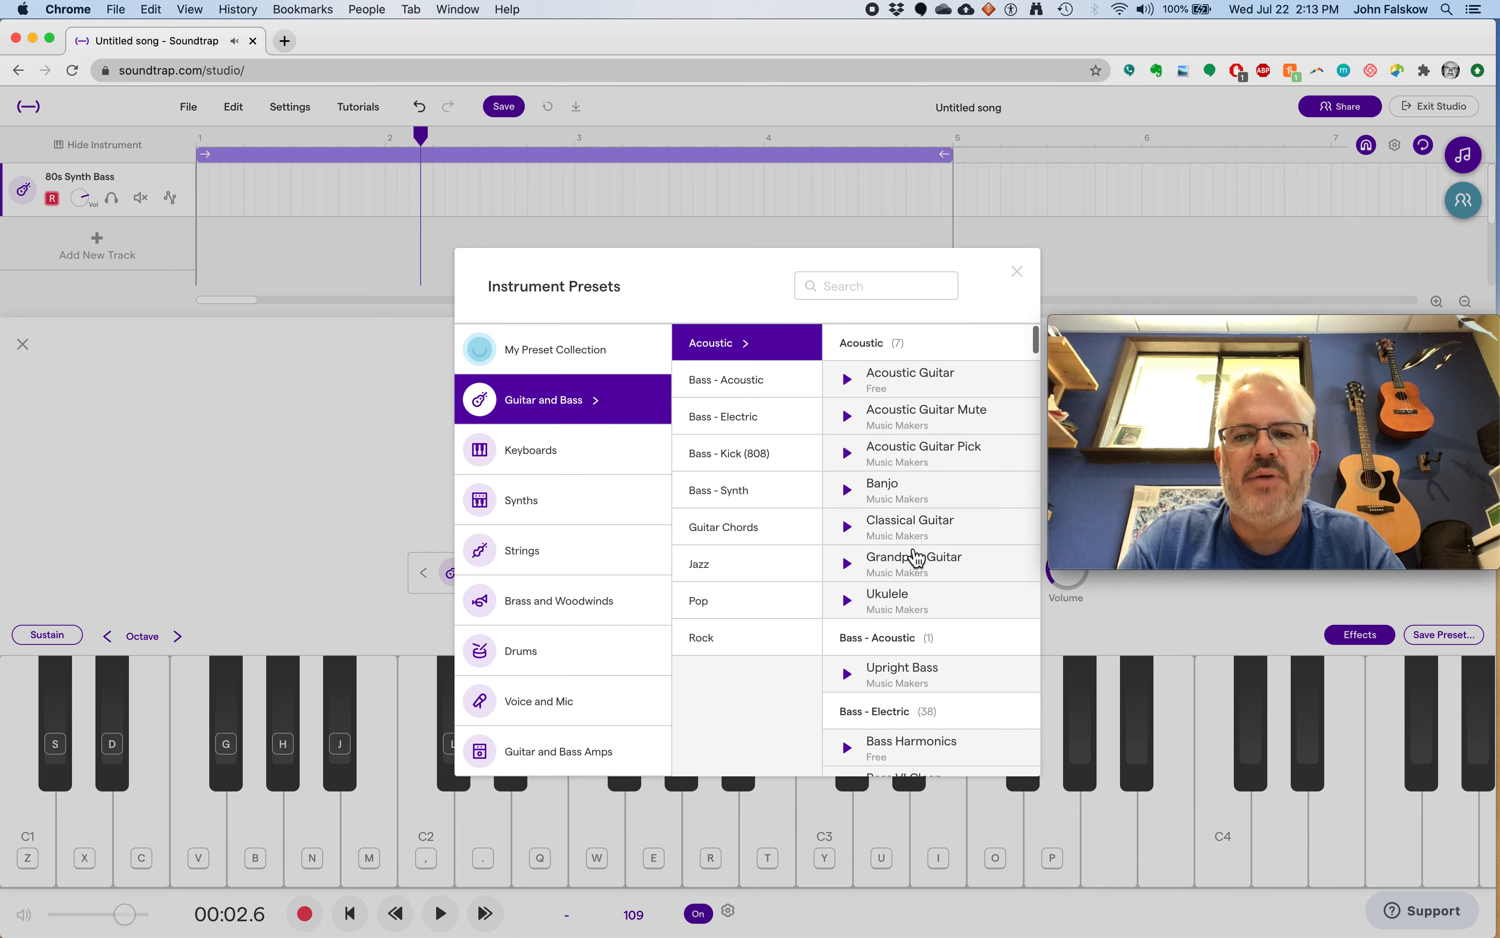
scroll(913, 559, "down", 2)
scroll(912, 589, "up", 1)
scroll(911, 589, "down", 6)
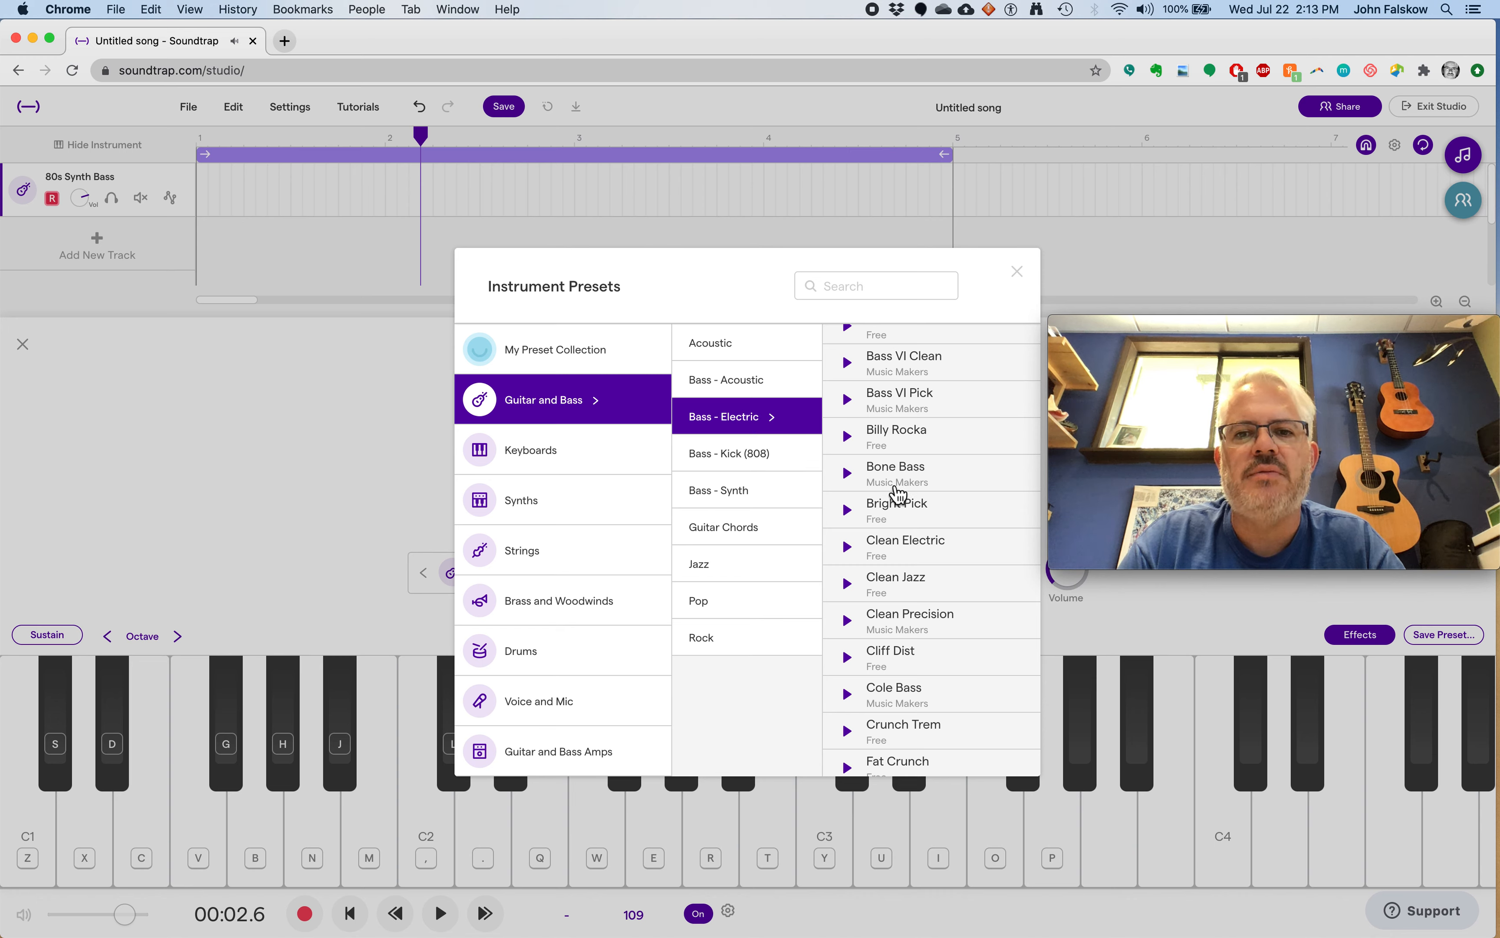
scroll(899, 433, "down", 1)
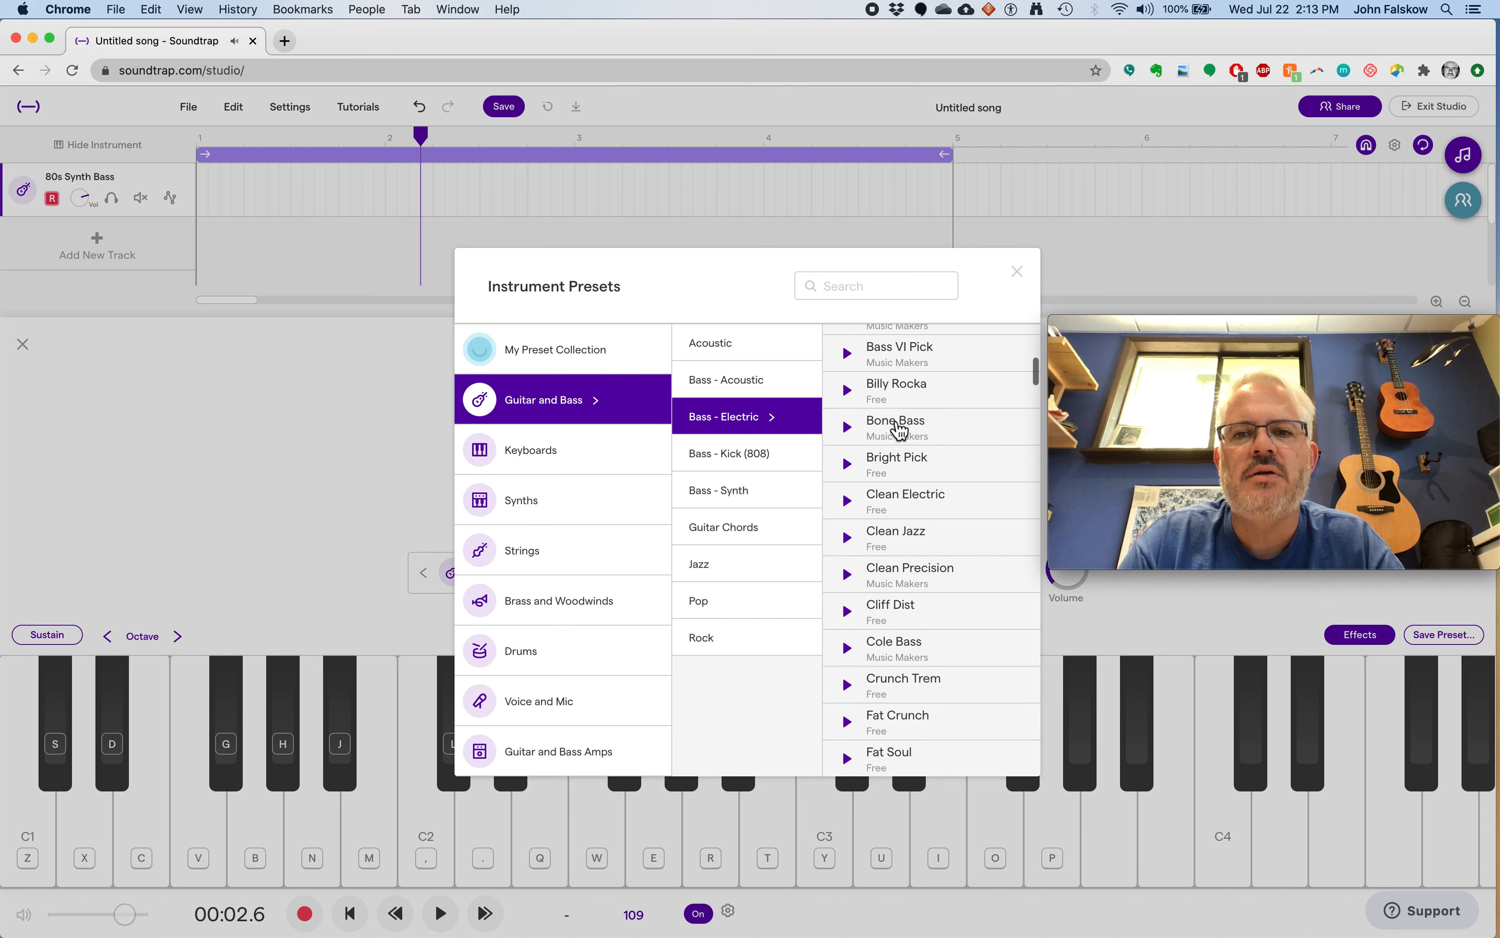
scroll(901, 430, "up", 8)
scroll(899, 430, "down", 2)
left_click(726, 427)
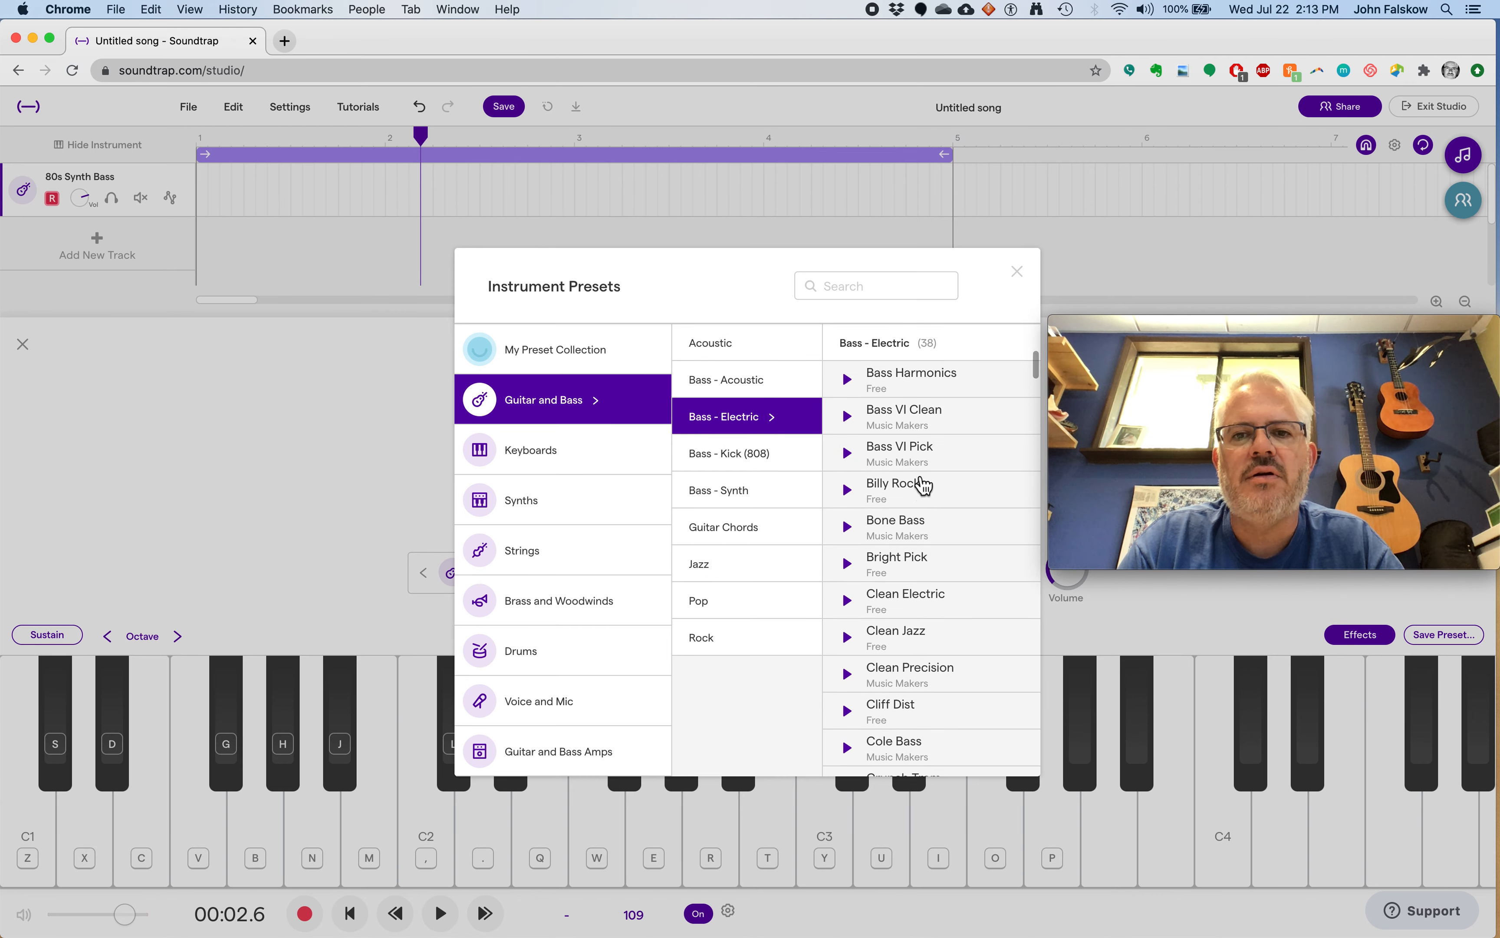
left_click(848, 417)
left_click(848, 454)
left_click(847, 490)
left_click(847, 527)
left_click(847, 564)
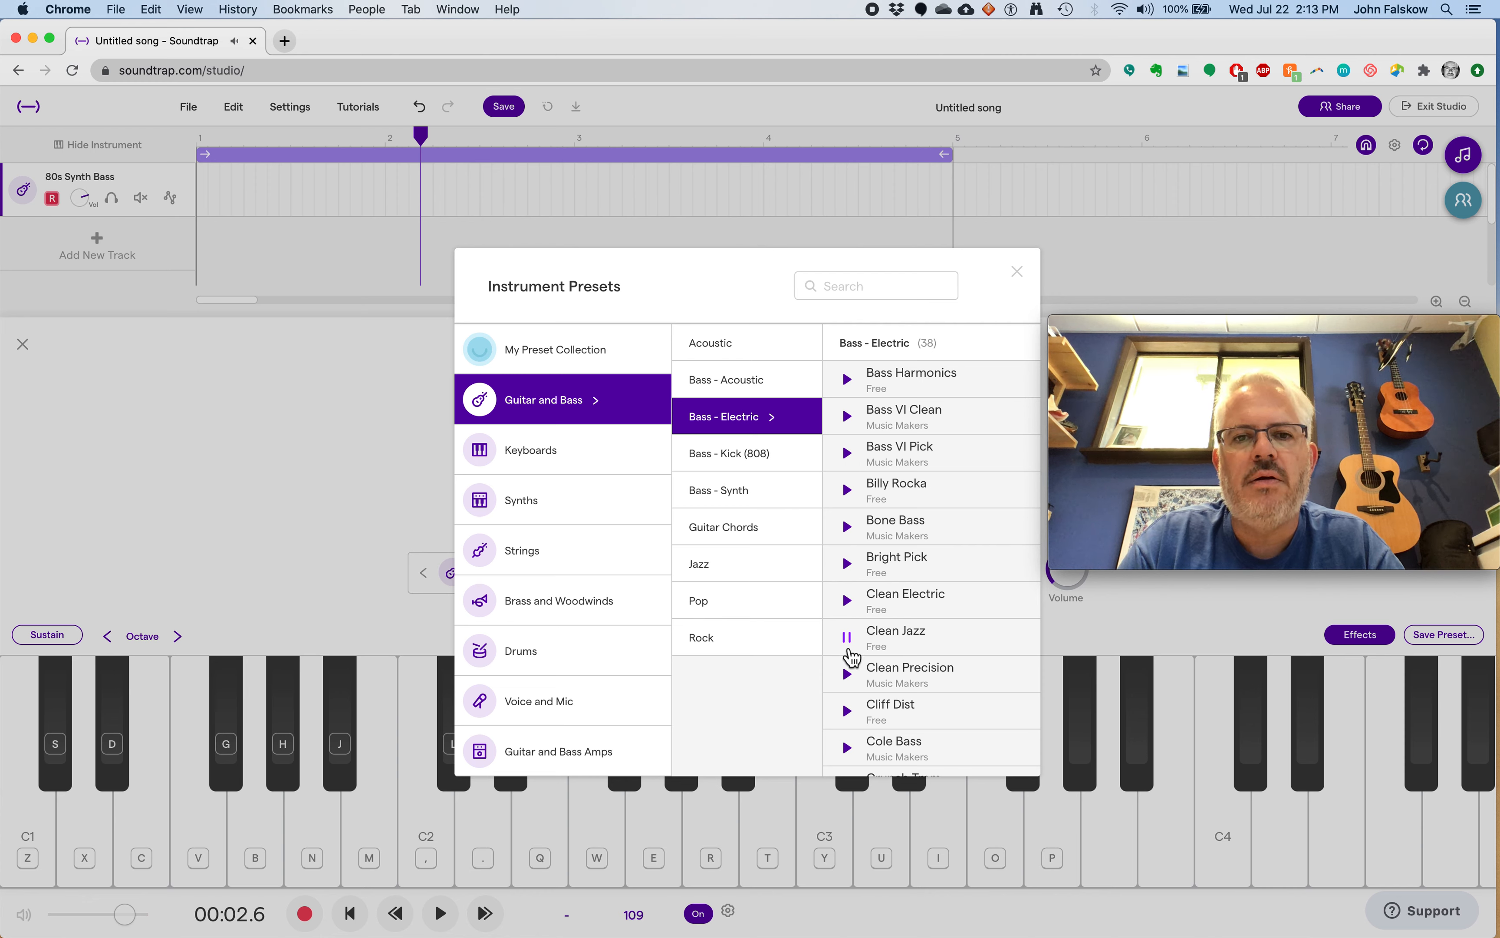
- Preview Beanie Bass among the Bass - Synth presets and choose it as the track's instrument
left_click(782, 495)
left_click(848, 493)
left_click(916, 500)
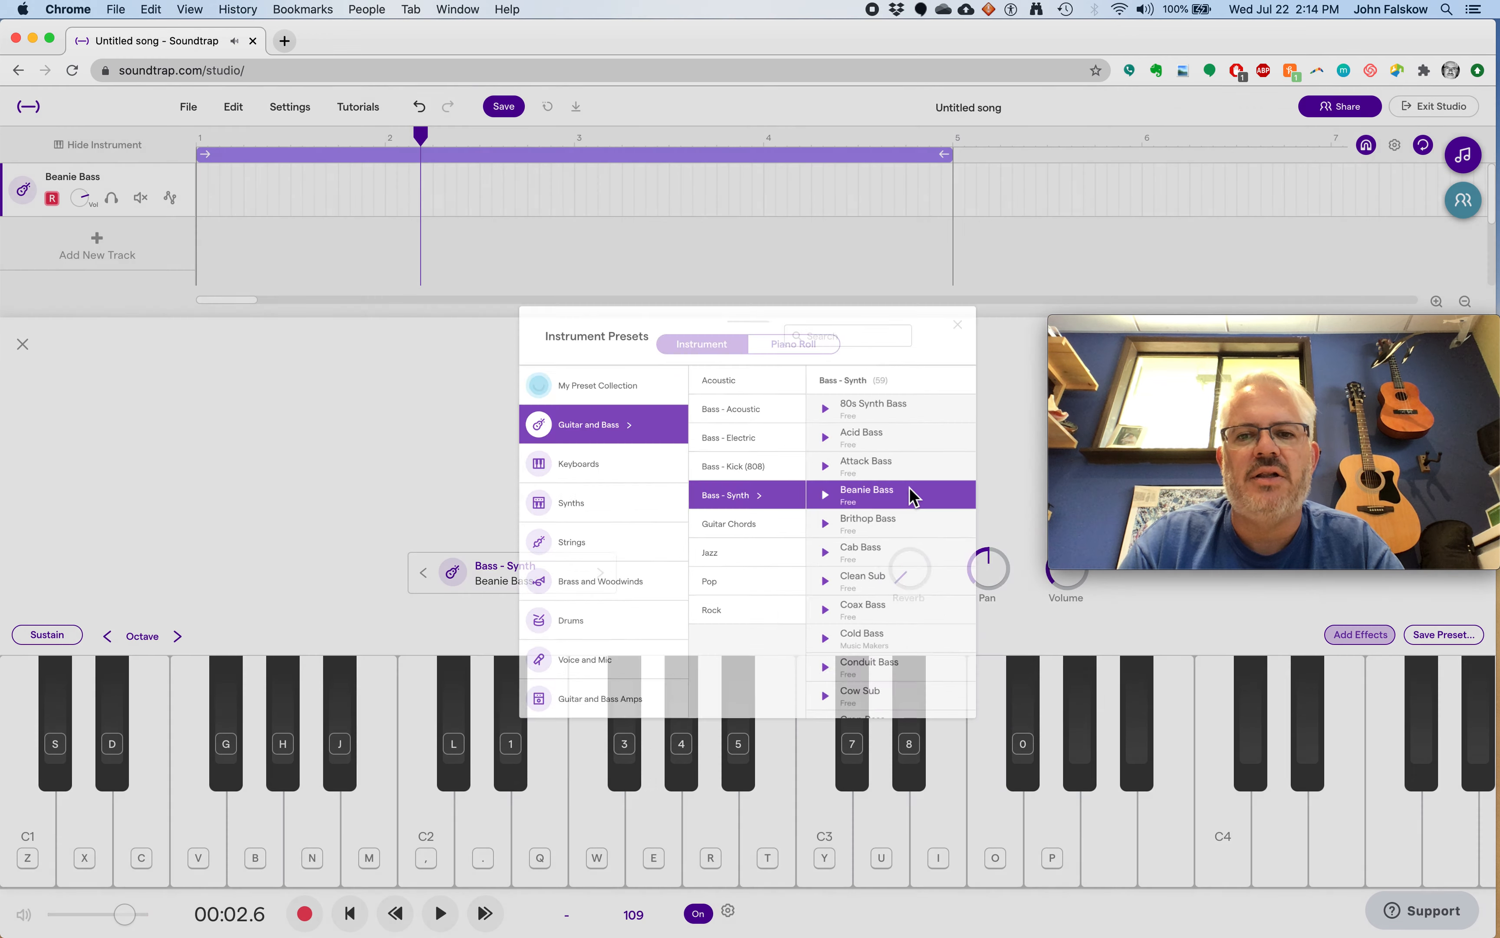
- Try out the Beanie Bass sound with a short line on the low white notes E, G, A and B
key("c")
key("c")
key("n")
key("c")
key("b")
key("n")
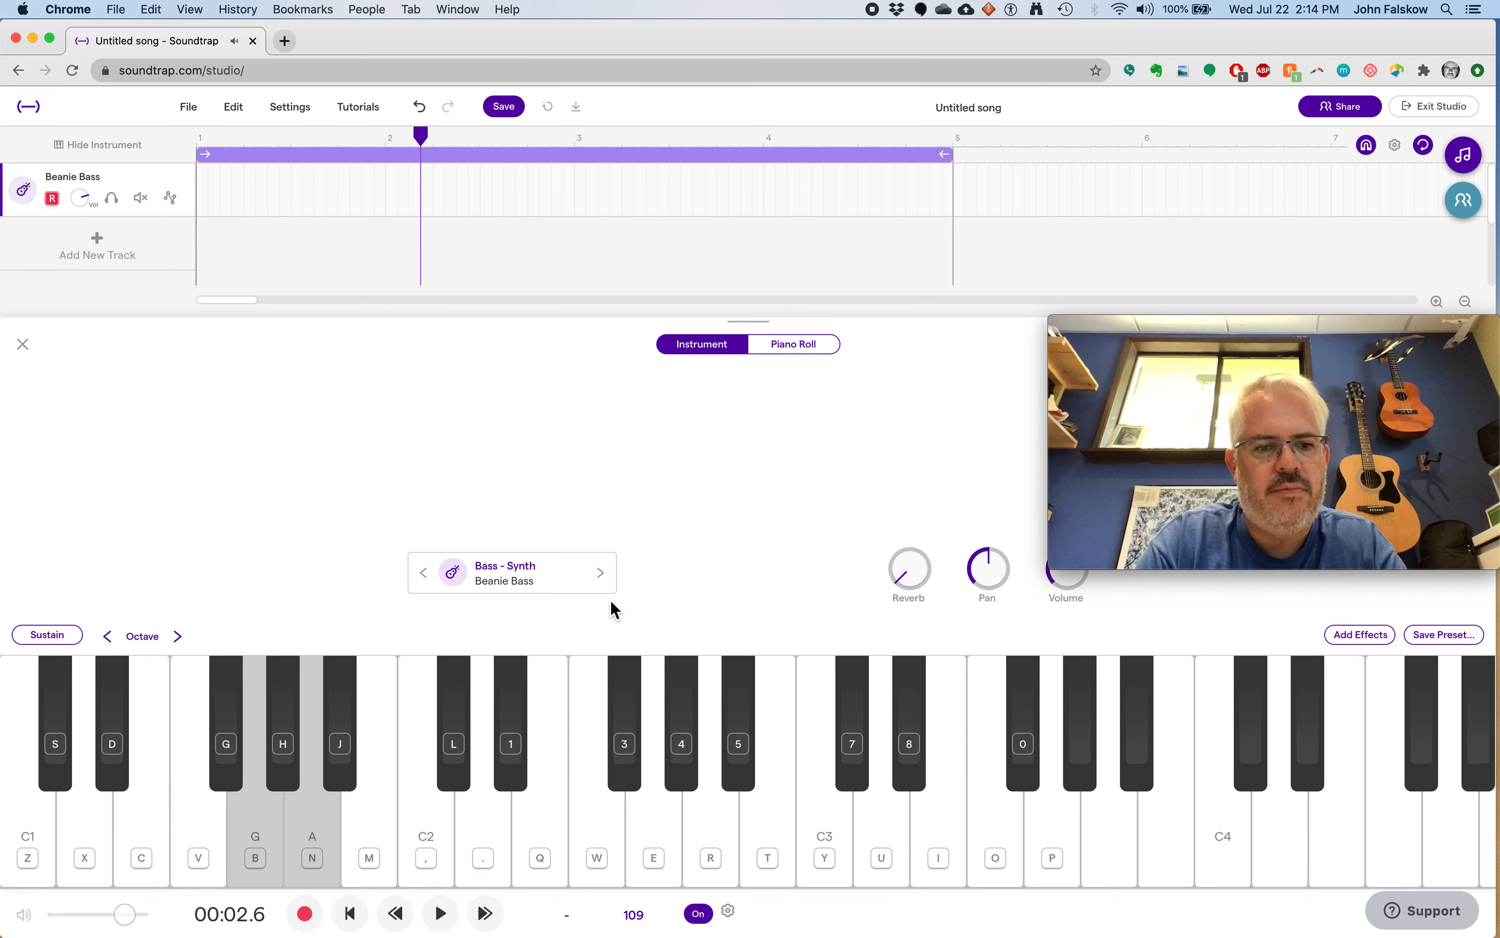
key("m")
key("b")
key("c")
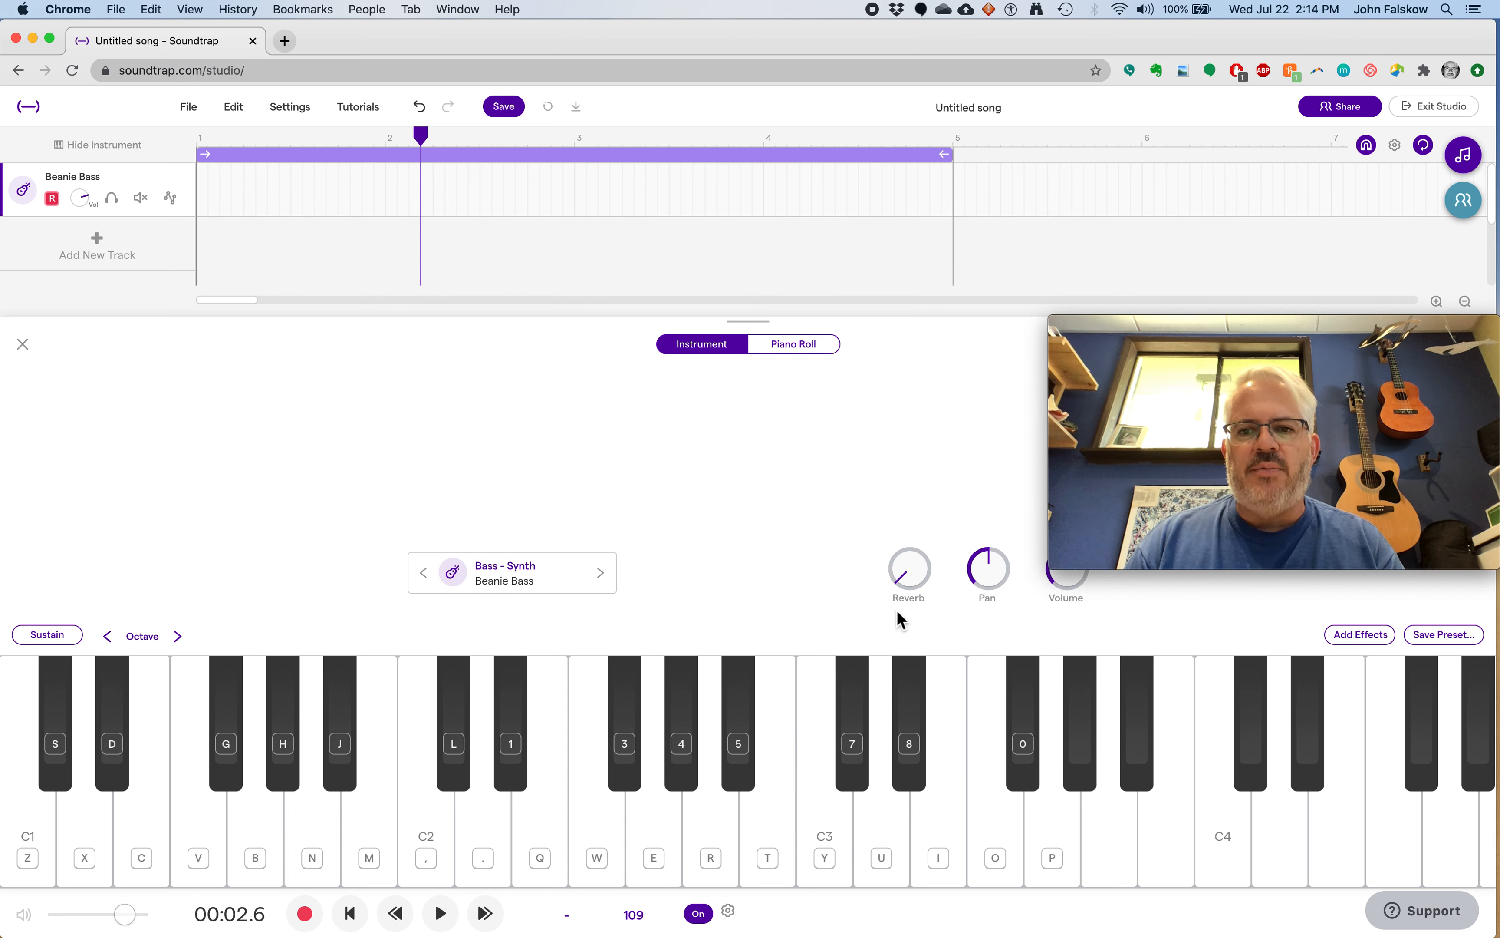
- Play the low black notes D#, G#, F# and A# with the bass sound
mouse_move(1123, 527)
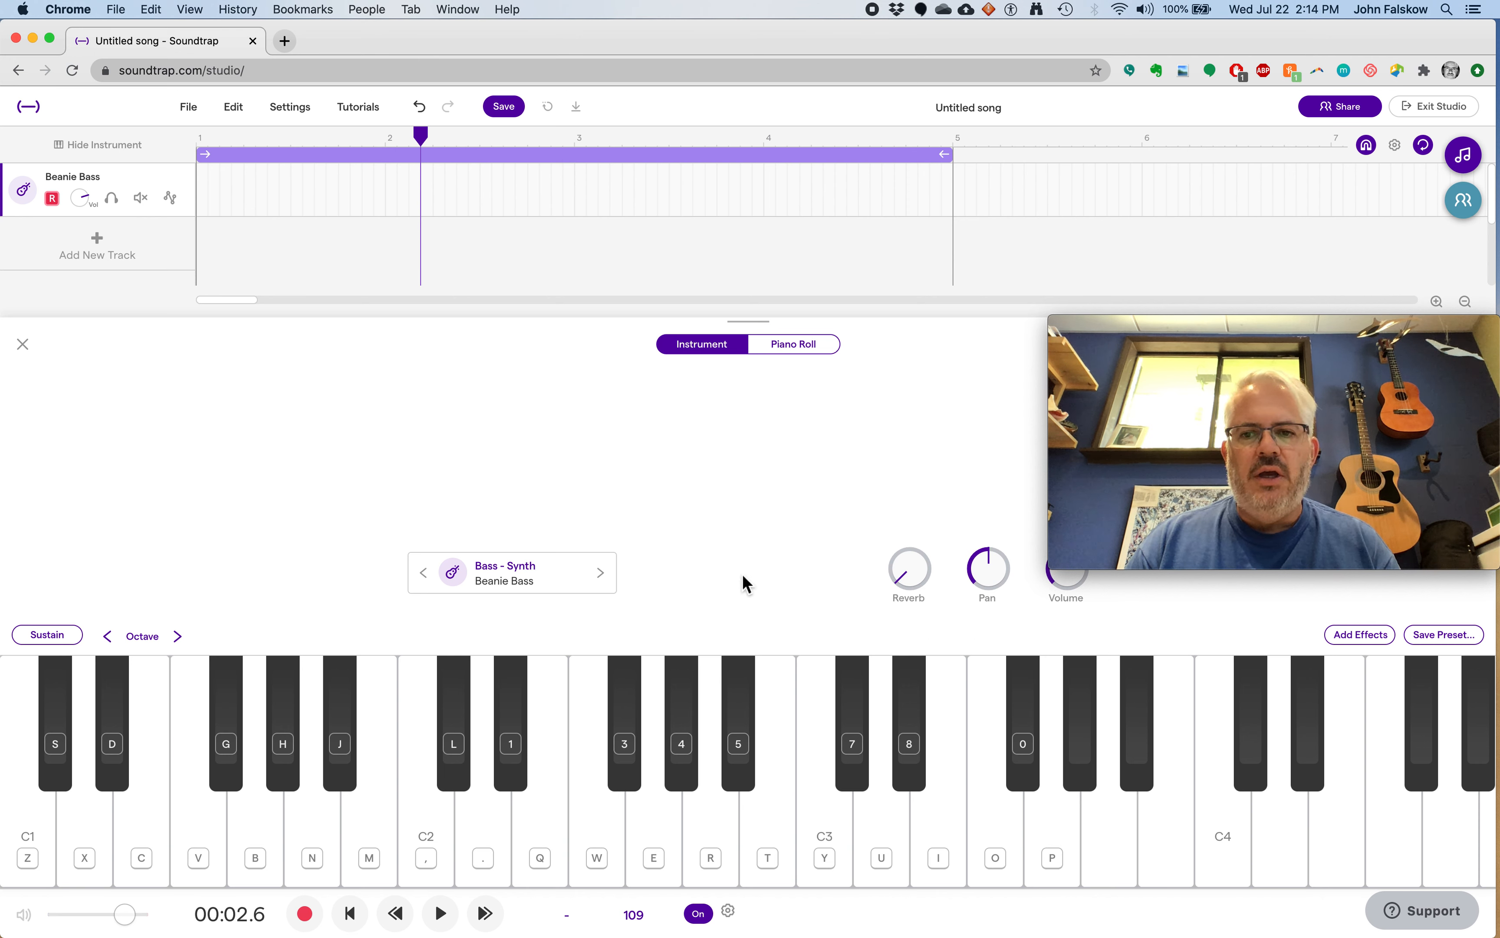
key("d")
key("h")
key("g")
key("j")
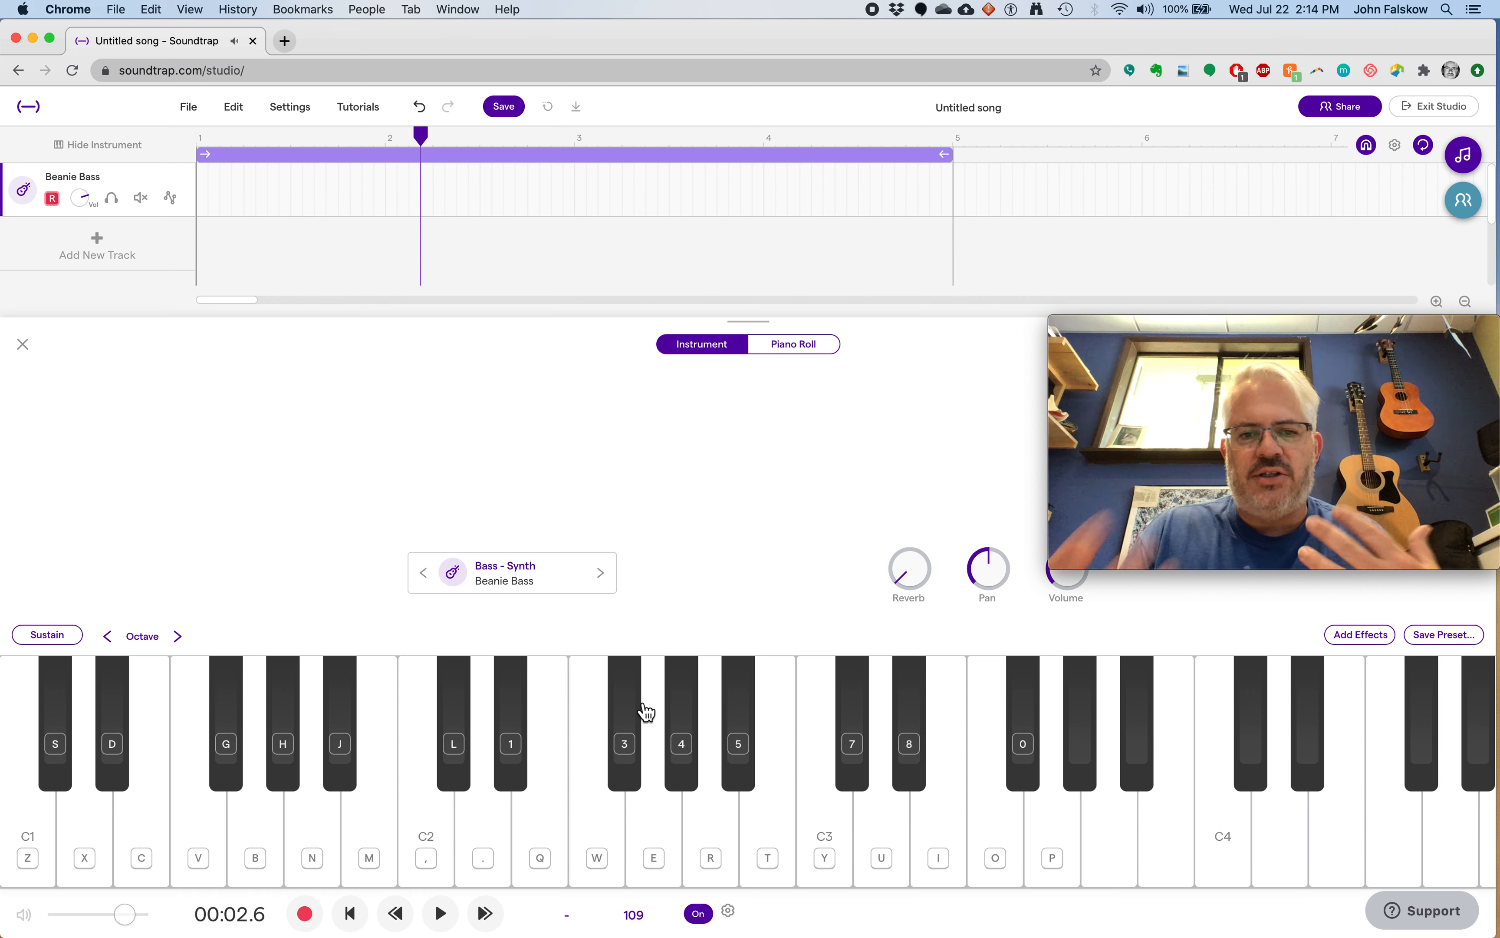
- Play a mix of higher white notes and the low black notes C#, D# and F#
key("r")
key("u")
key("i")
key("e")
key("s")
key("s")
key("d")
key("g")
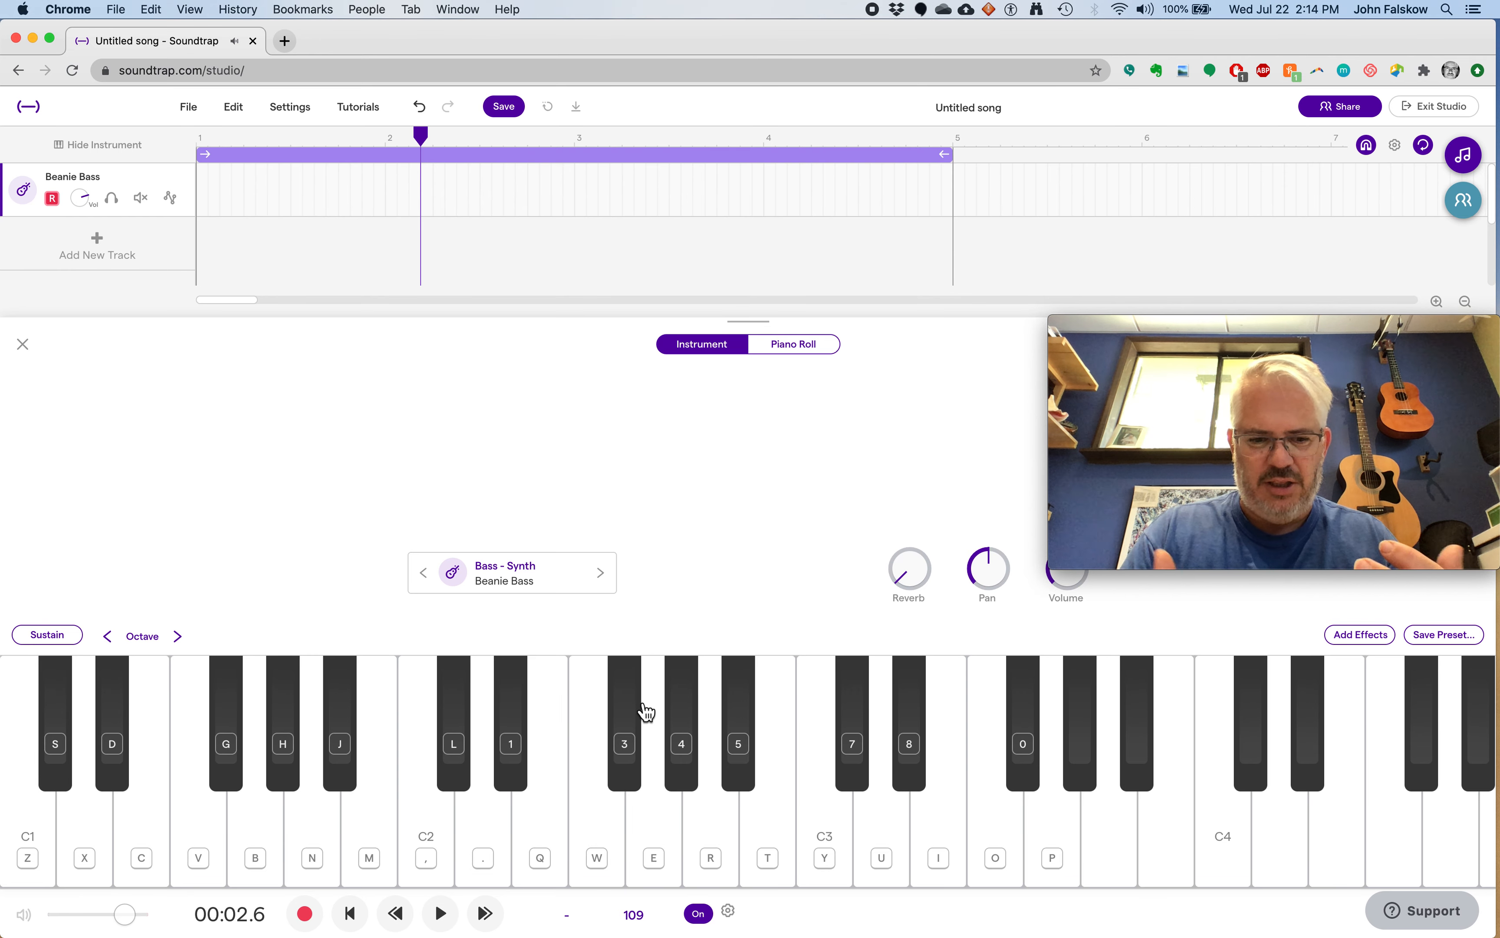
- Play a rising and falling line on the low white notes D, G, A, B, A, G, D
key("x")
key("b")
key("n")
key("m")
key("n")
key("b")
key("x")
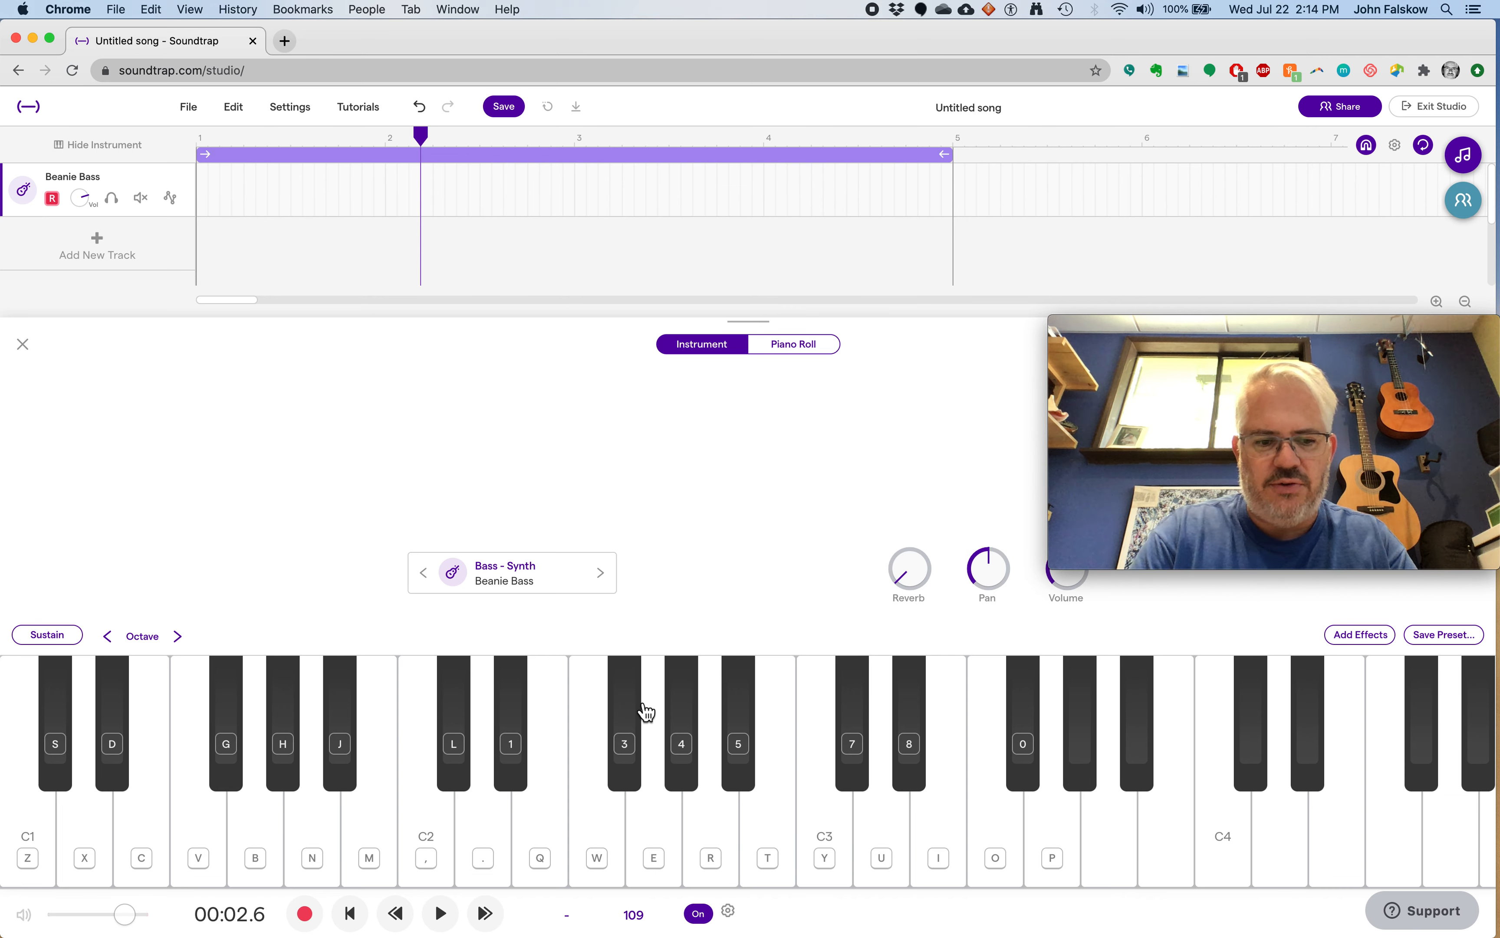
- Improvise a slow bass line using only the low black notes C#, F# and G#
key("s")
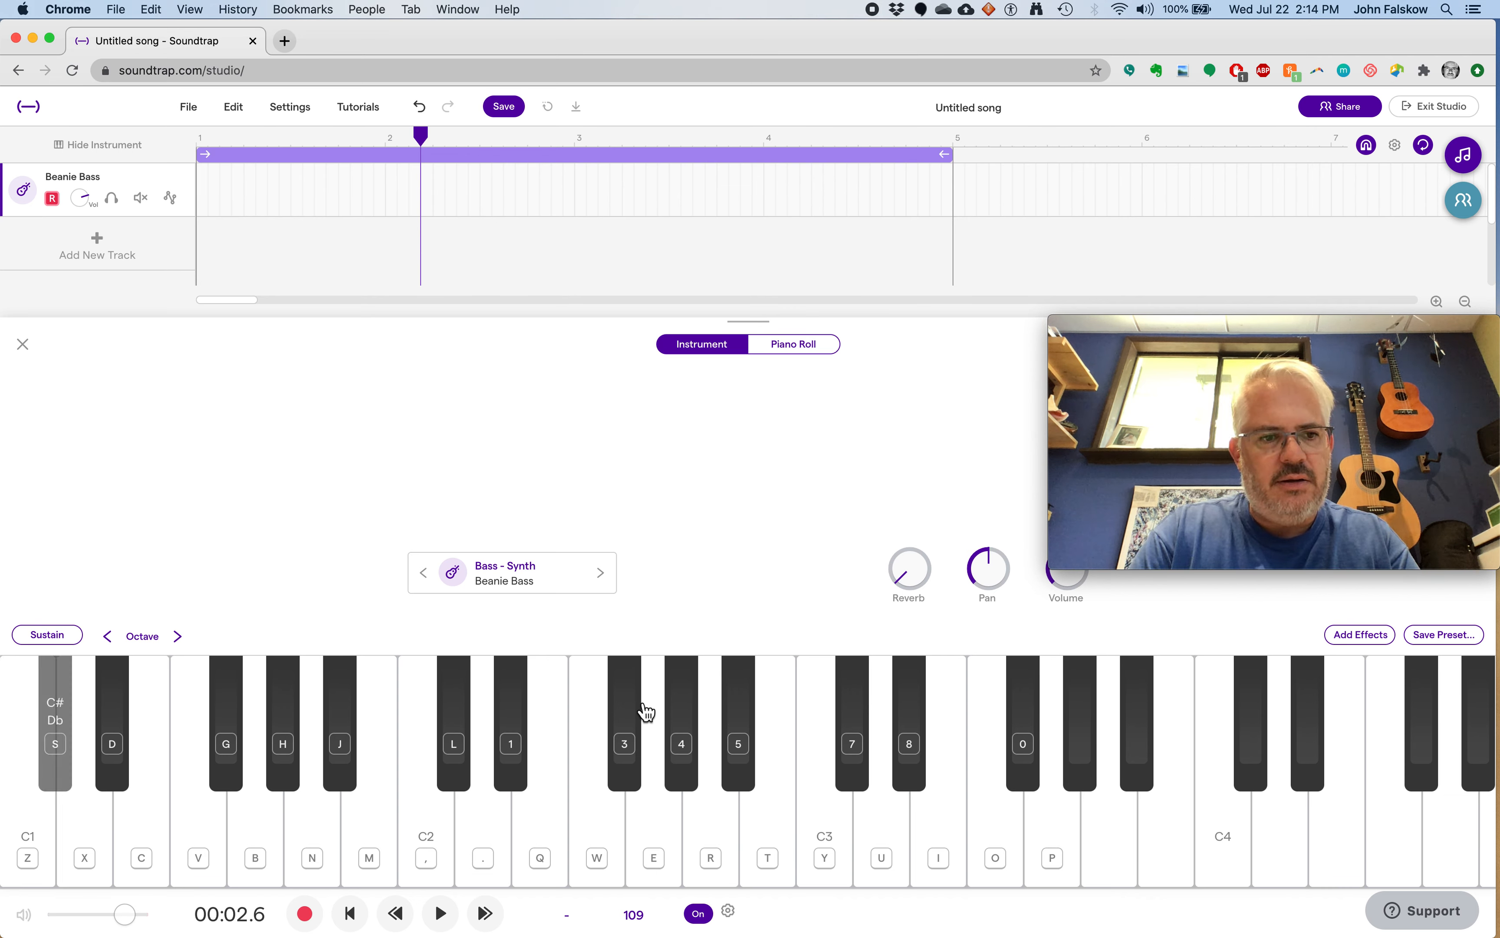
key("h")
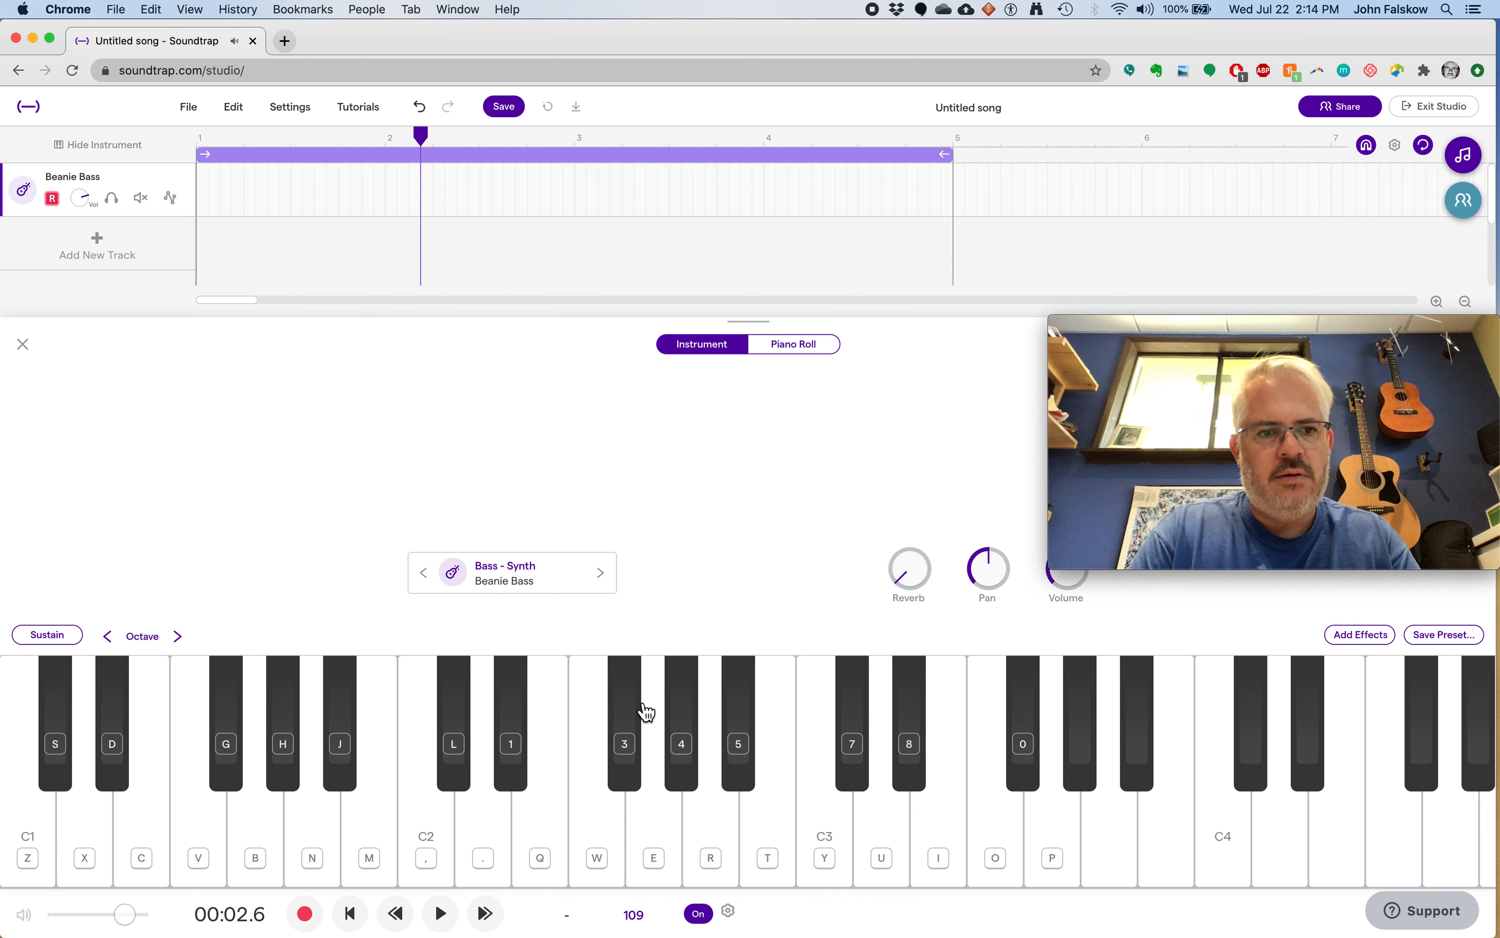
key("g")
key("g")
key("h")
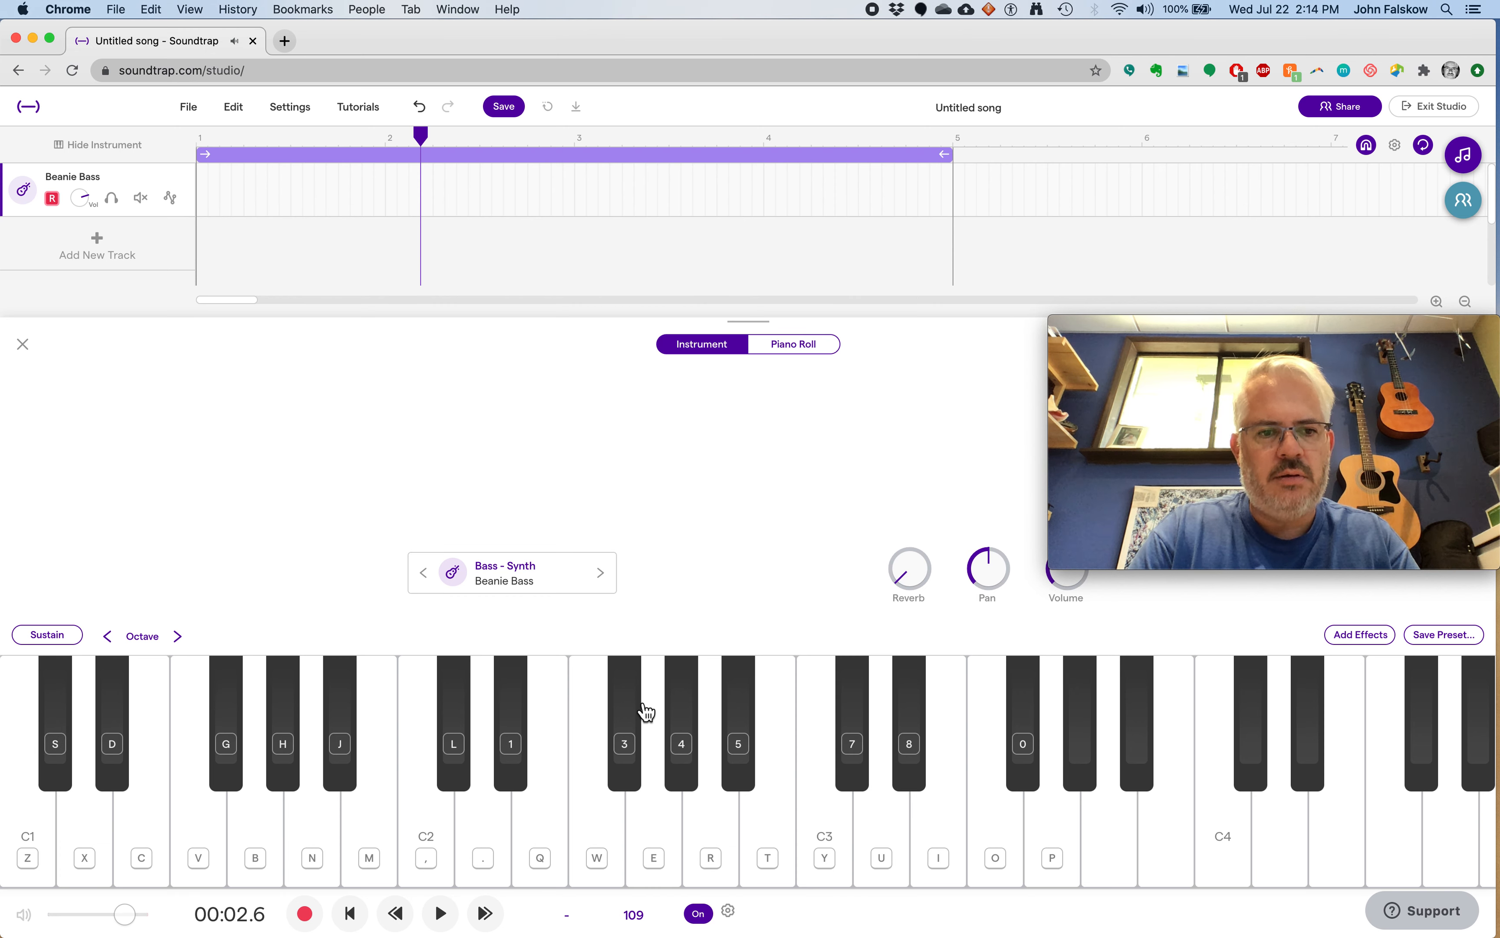
key("s")
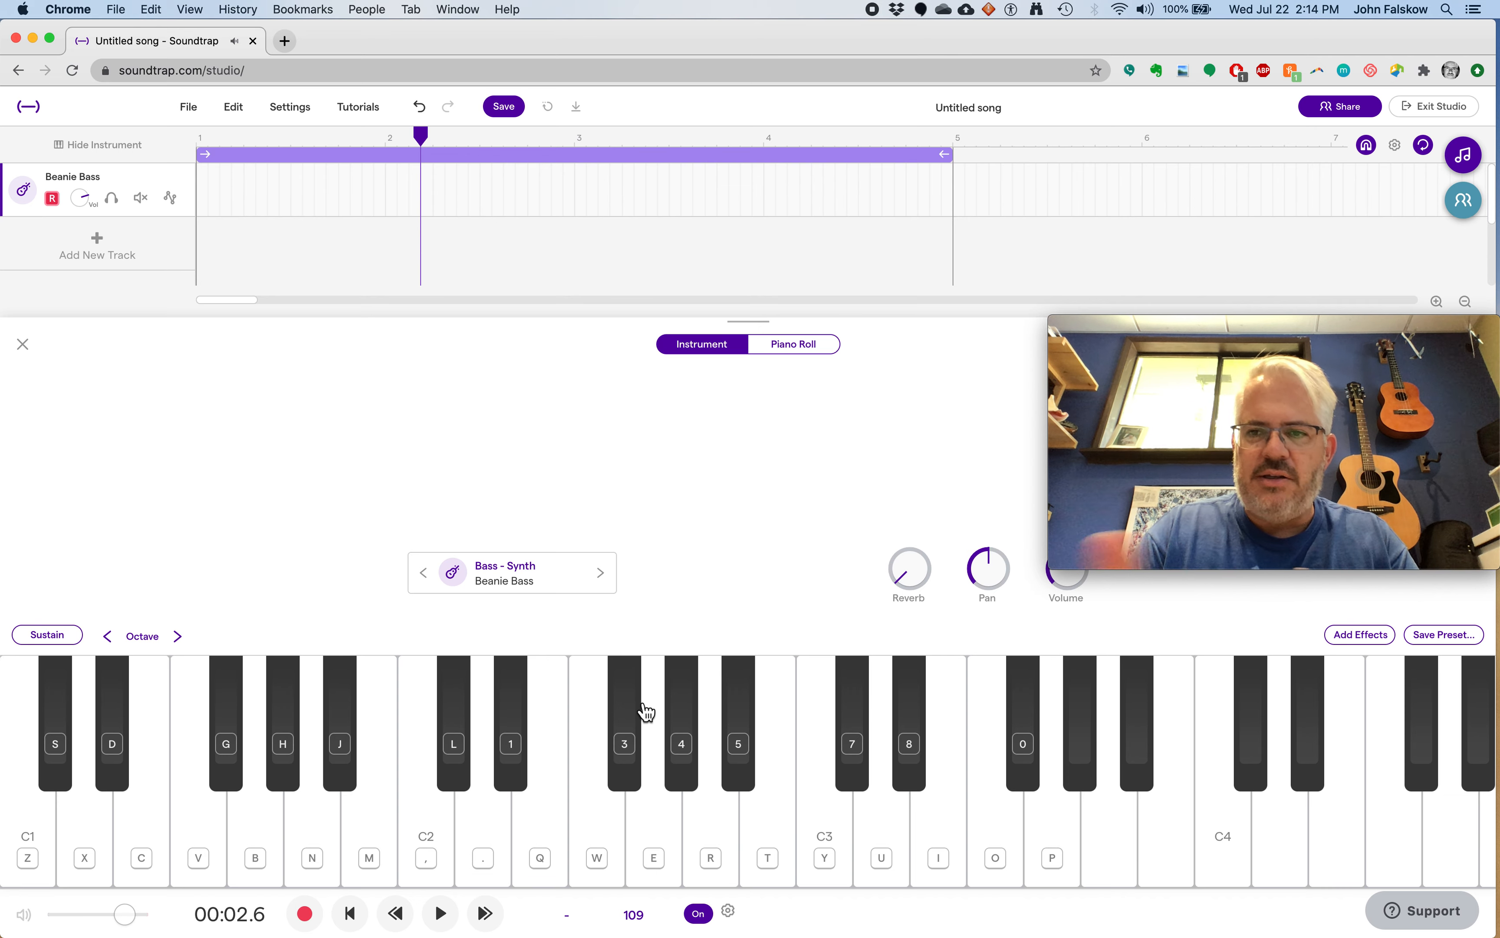
key("s")
key("h")
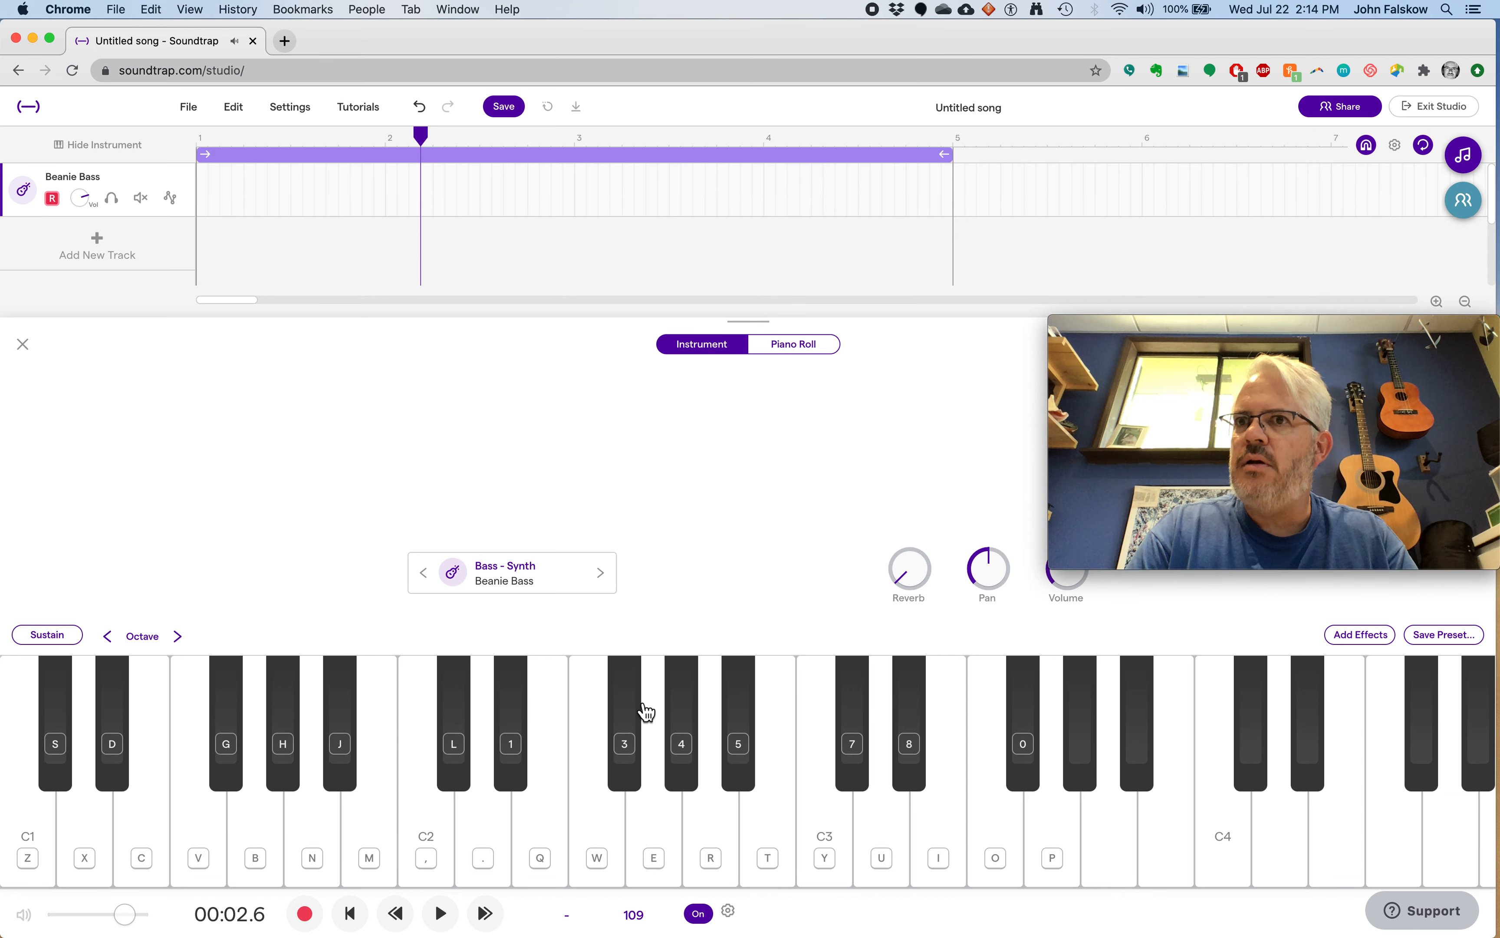
- Play the low black notes G#, F# and G# with the bass sound
key("h")
key("g")
key("h")
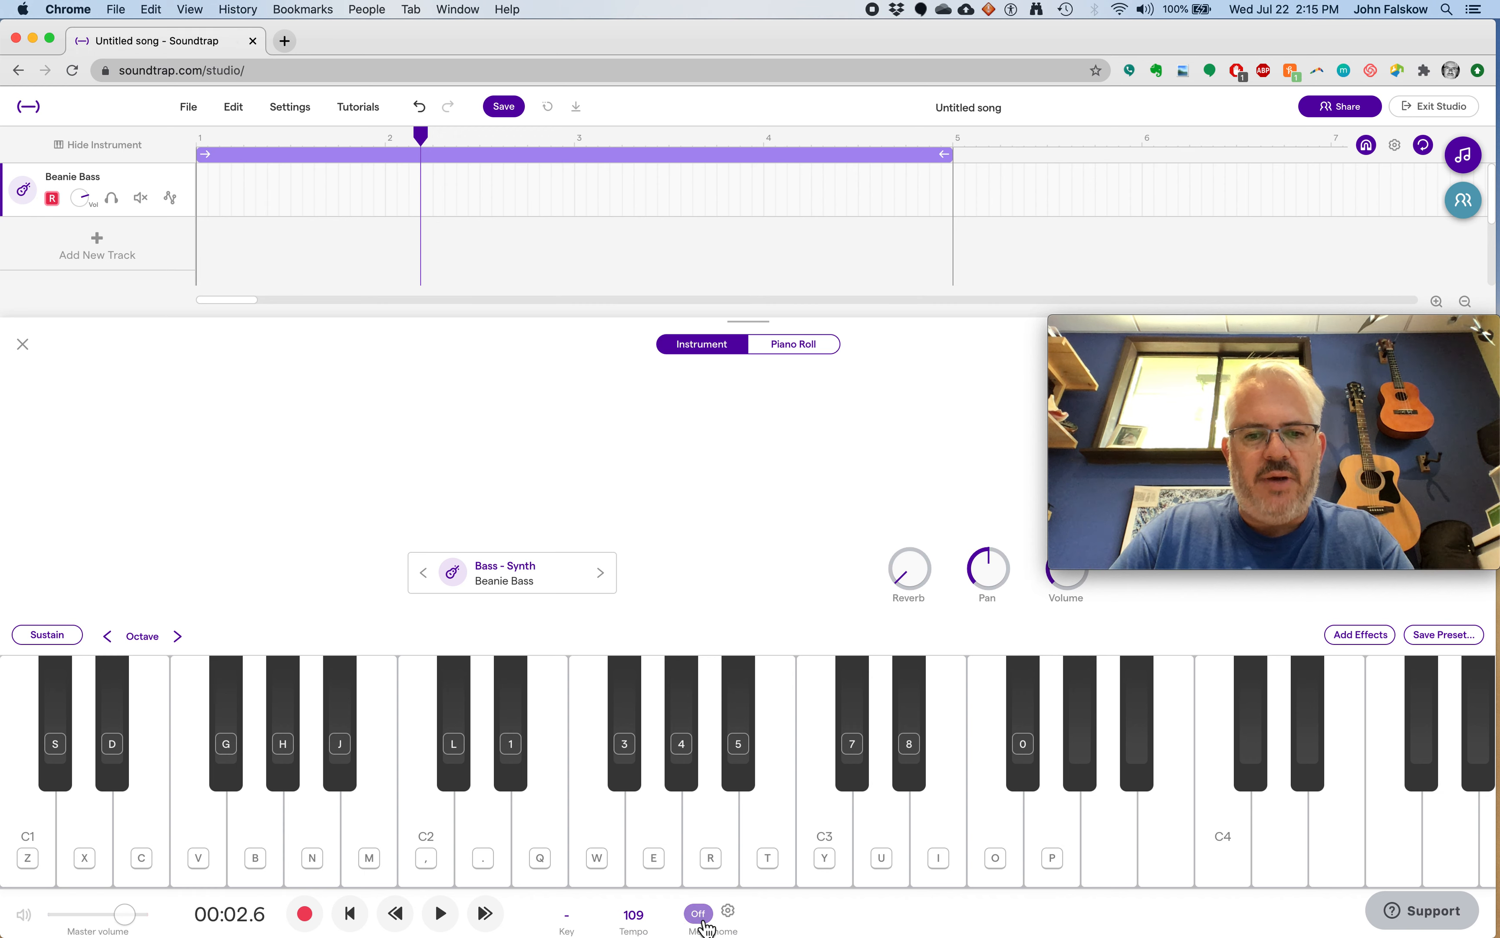
- Lower the song's tempo to 90 BPM and confirm it
left_click(638, 912)
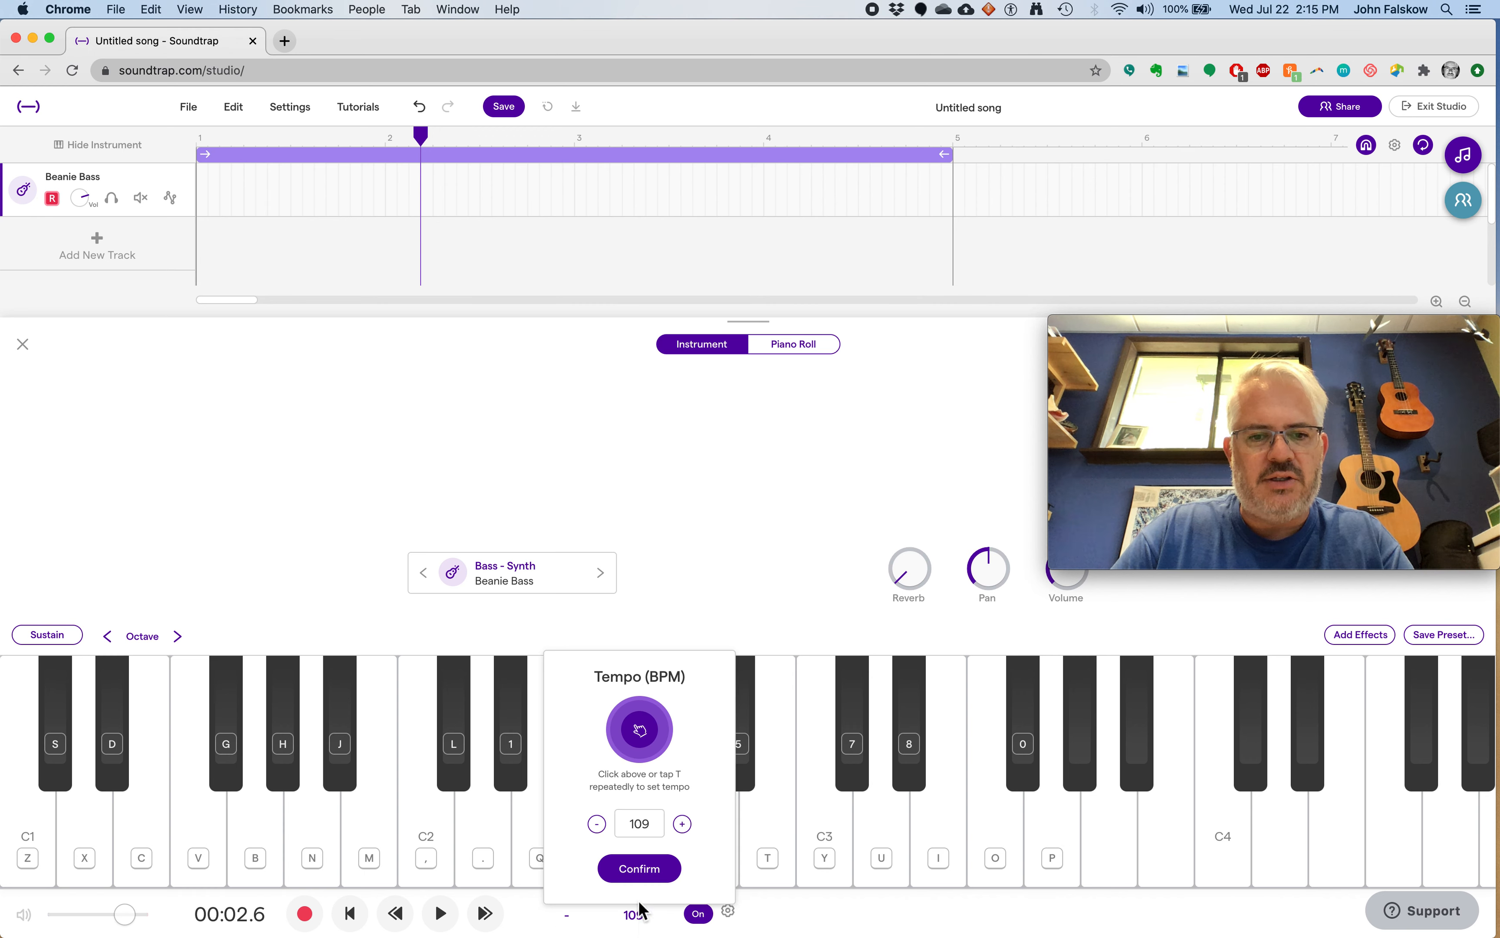
left_click(598, 828)
left_click(598, 828)
left_click(598, 828)
left_click(599, 827)
left_click(598, 828)
left_click(598, 827)
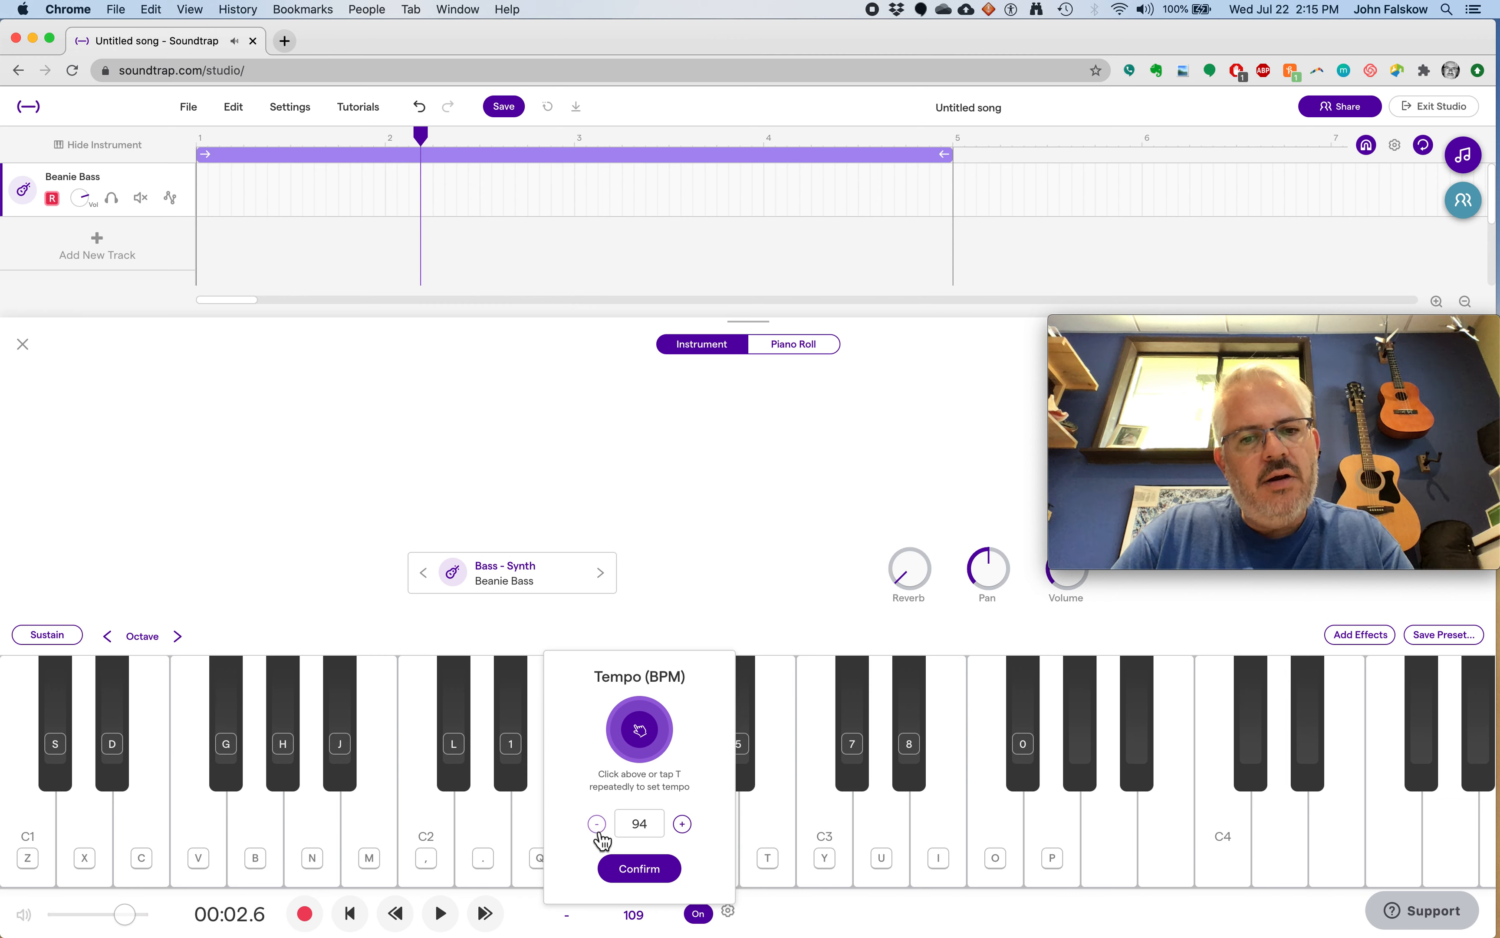
left_click(598, 824)
left_click(598, 824)
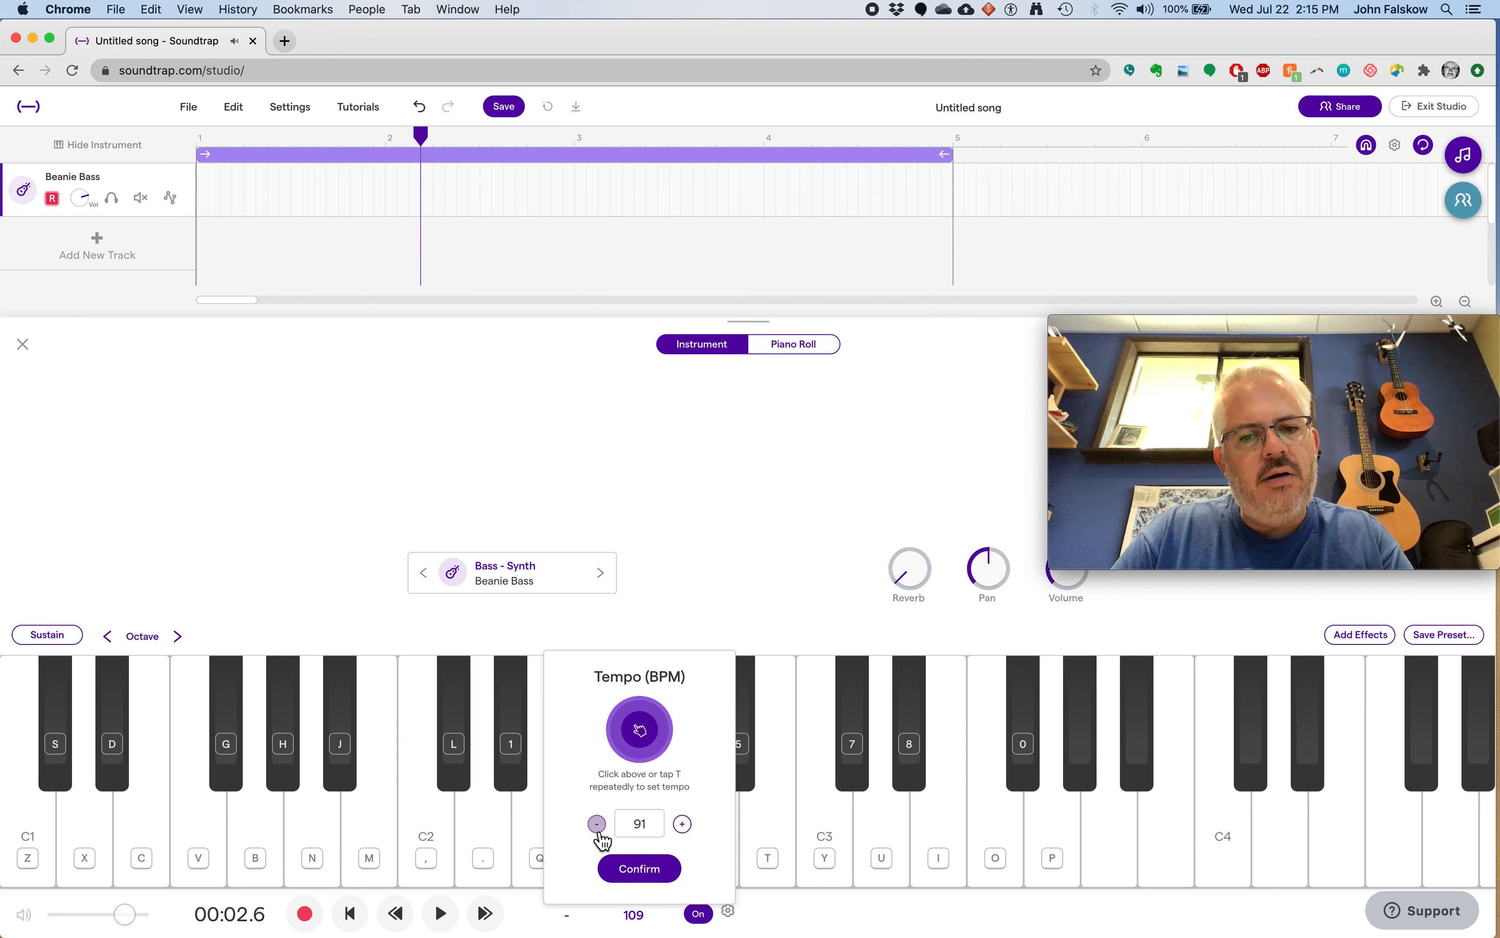
left_click(598, 825)
left_click(640, 870)
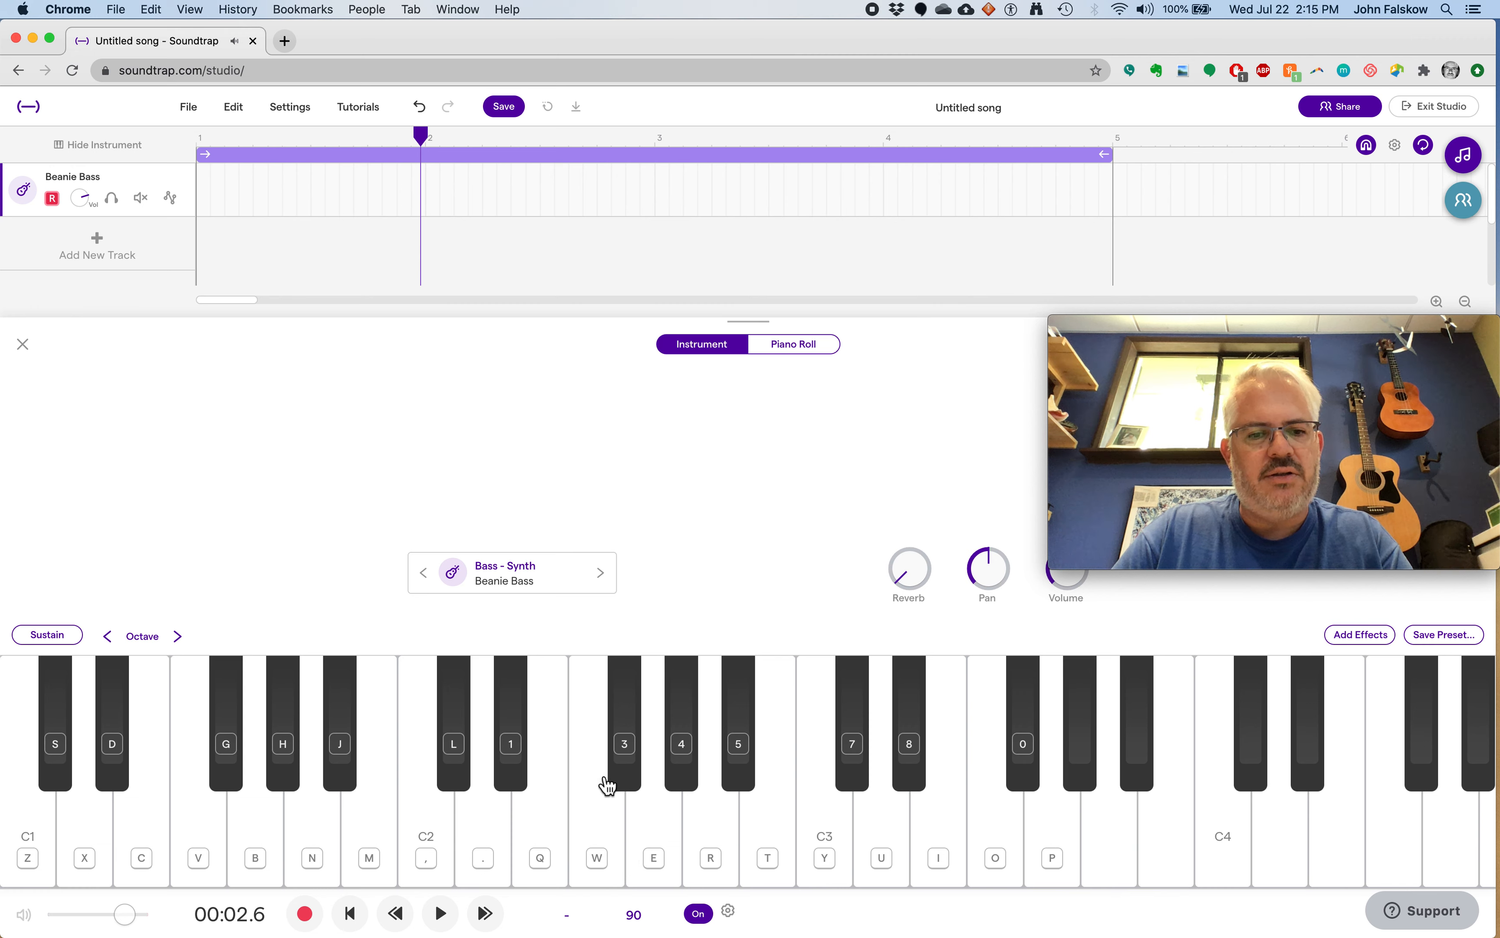
- Record a four-bar bass line from the start of the song using the low black notes C#, D#, F#, G# and A#
left_click(358, 924)
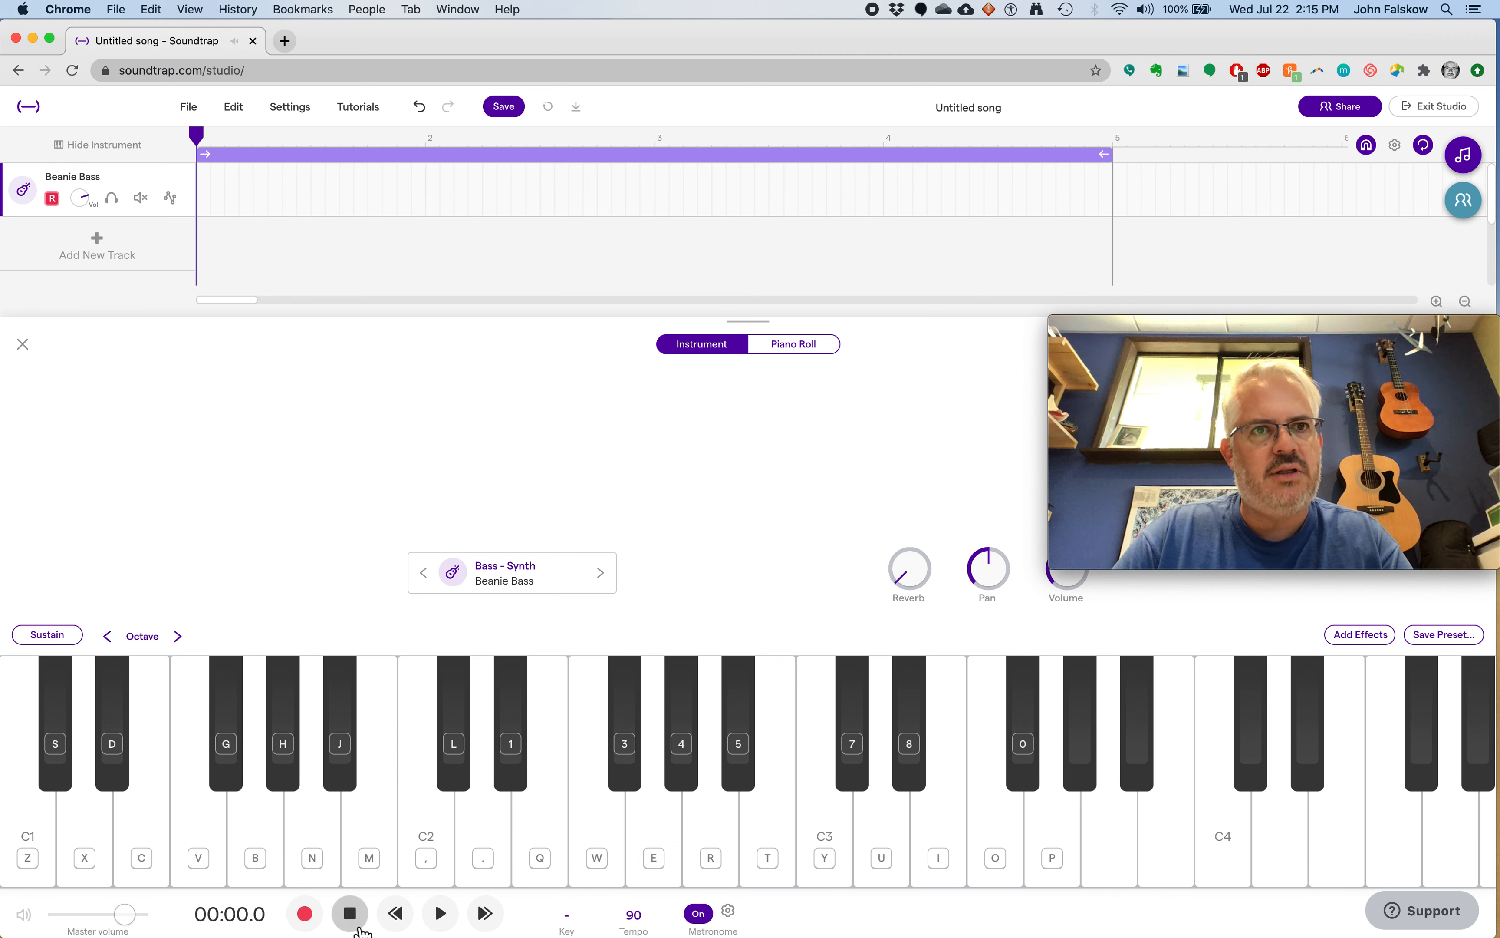
left_click(307, 918)
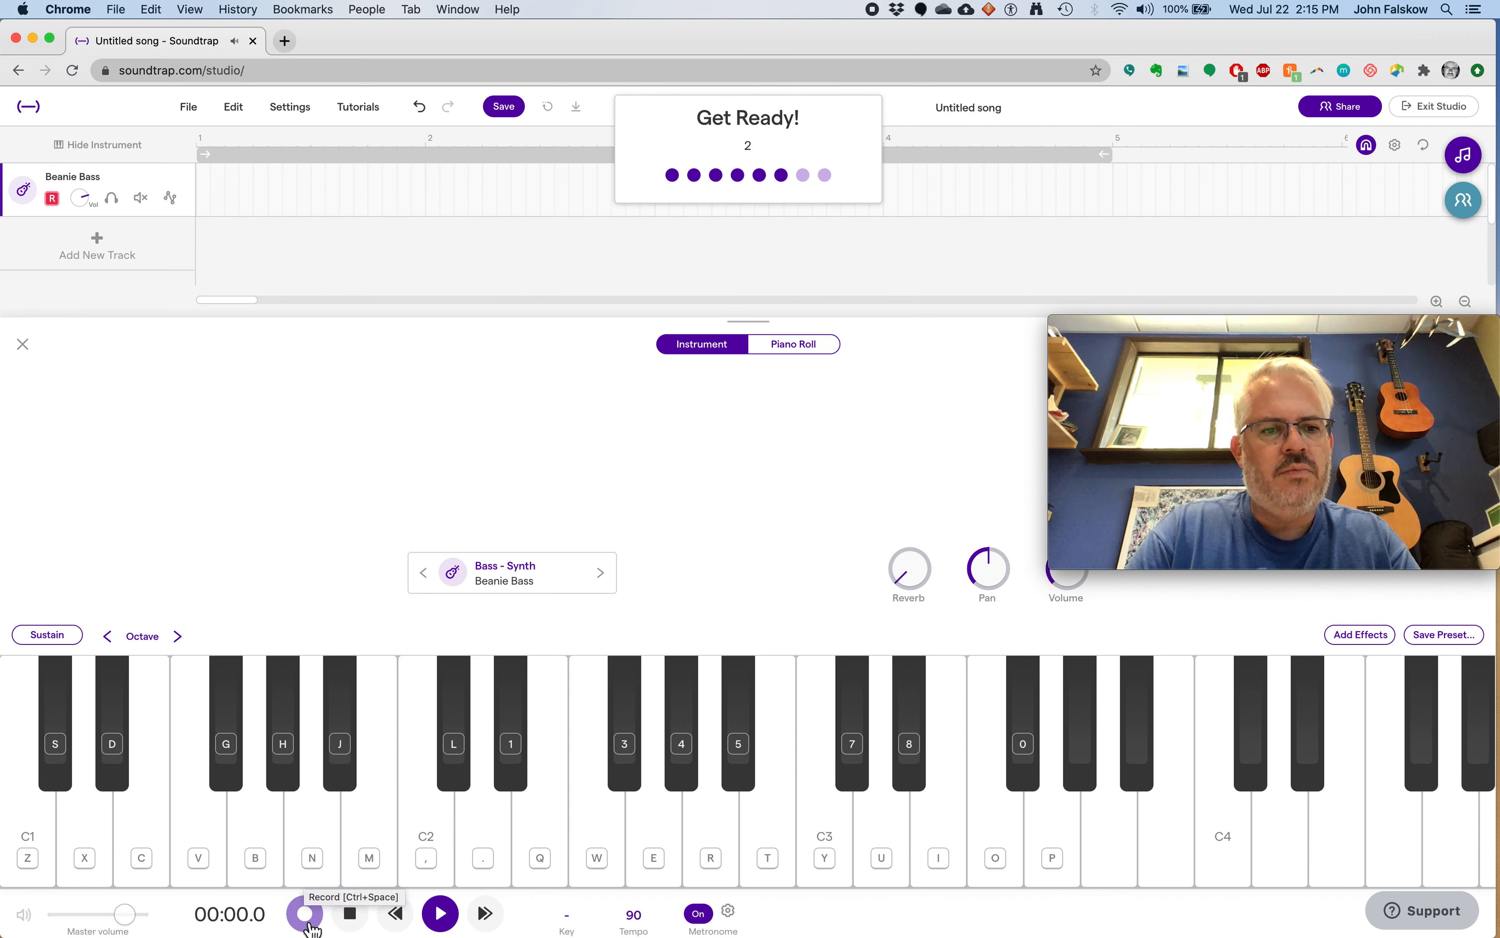
key("s")
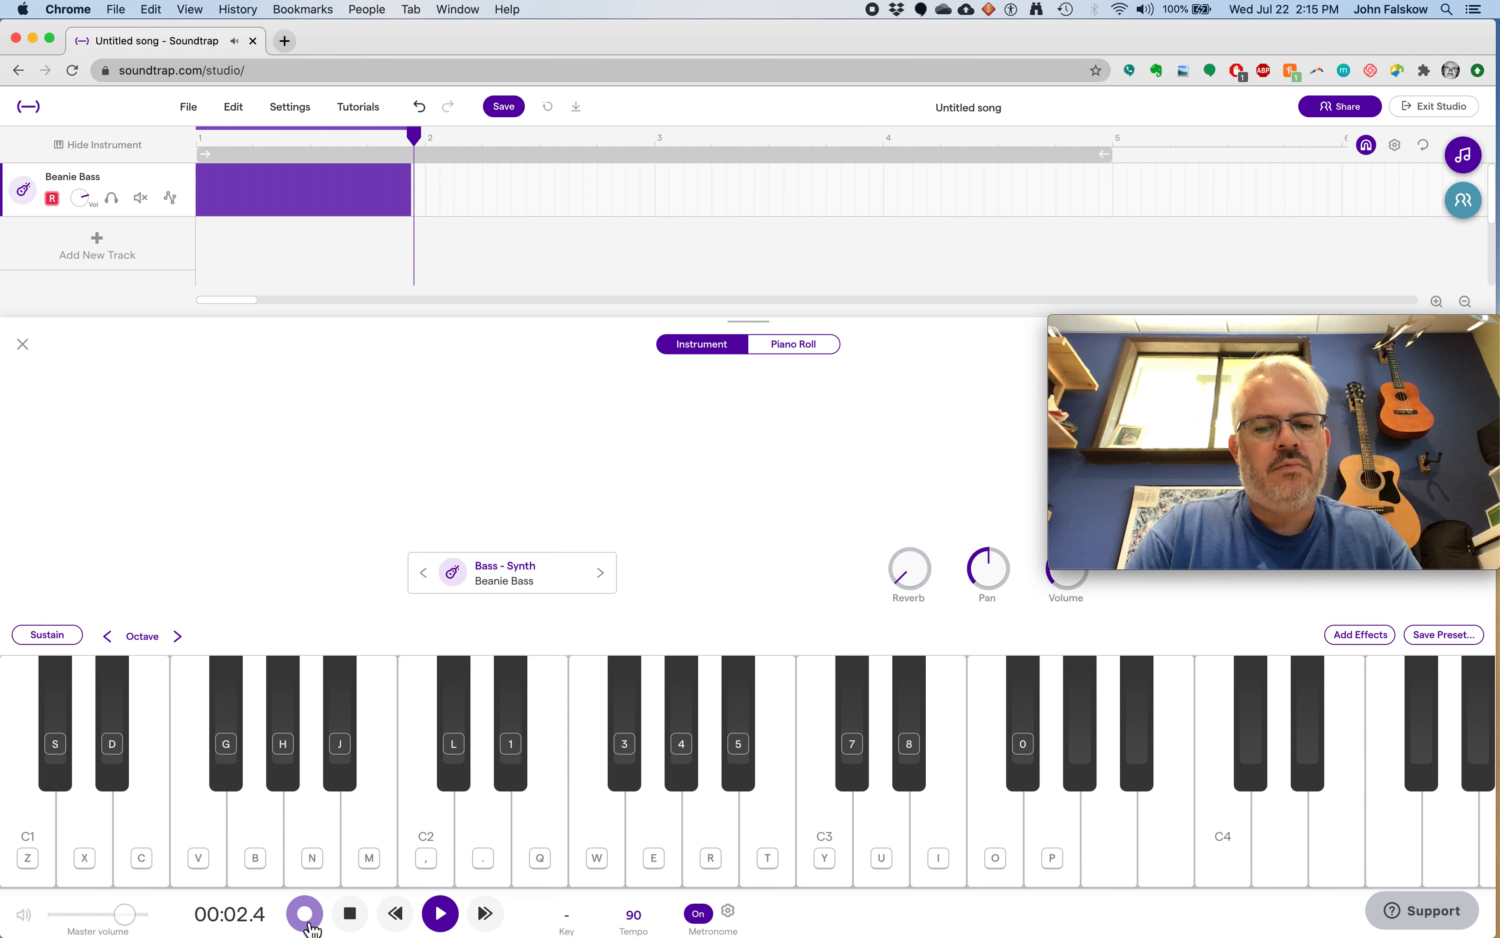
key("g")
key("g")
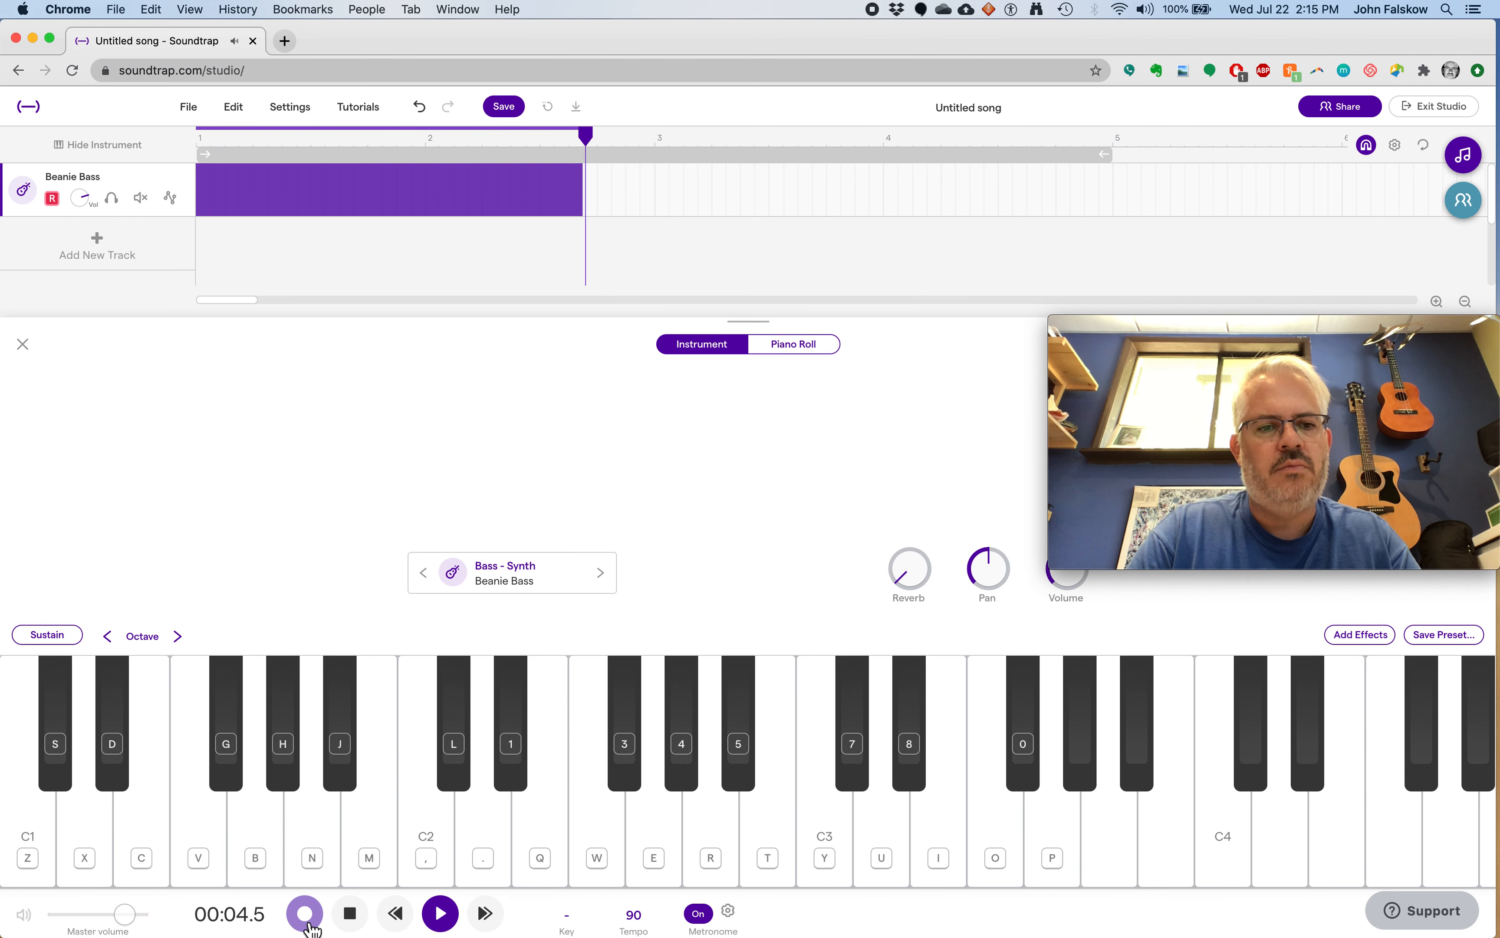
key("j")
key("h")
key("s")
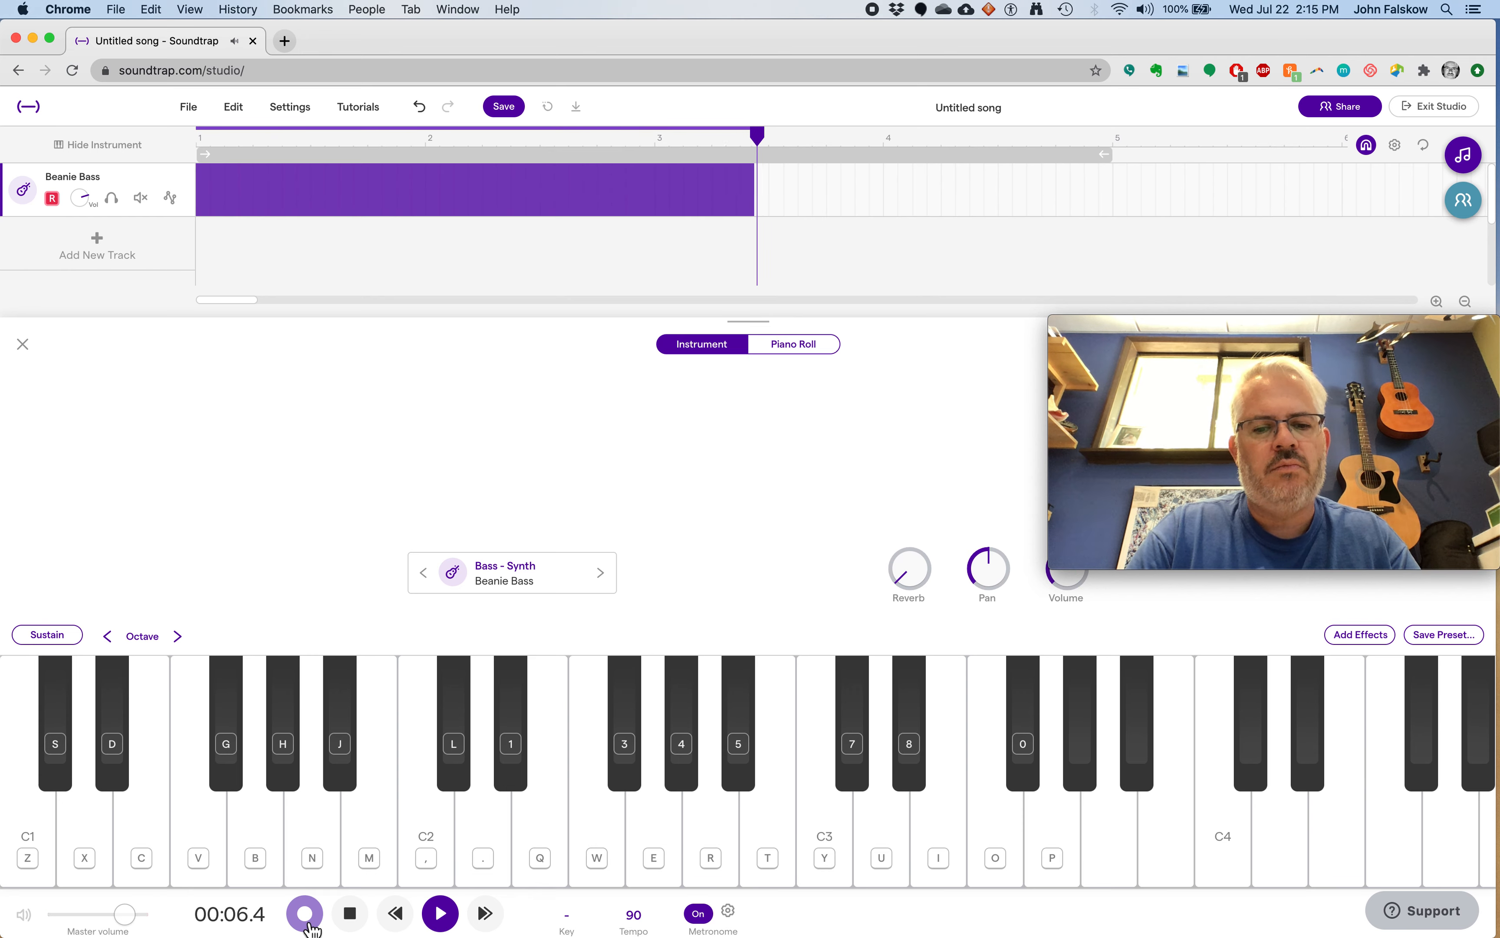
key("h")
key("g")
key("g")
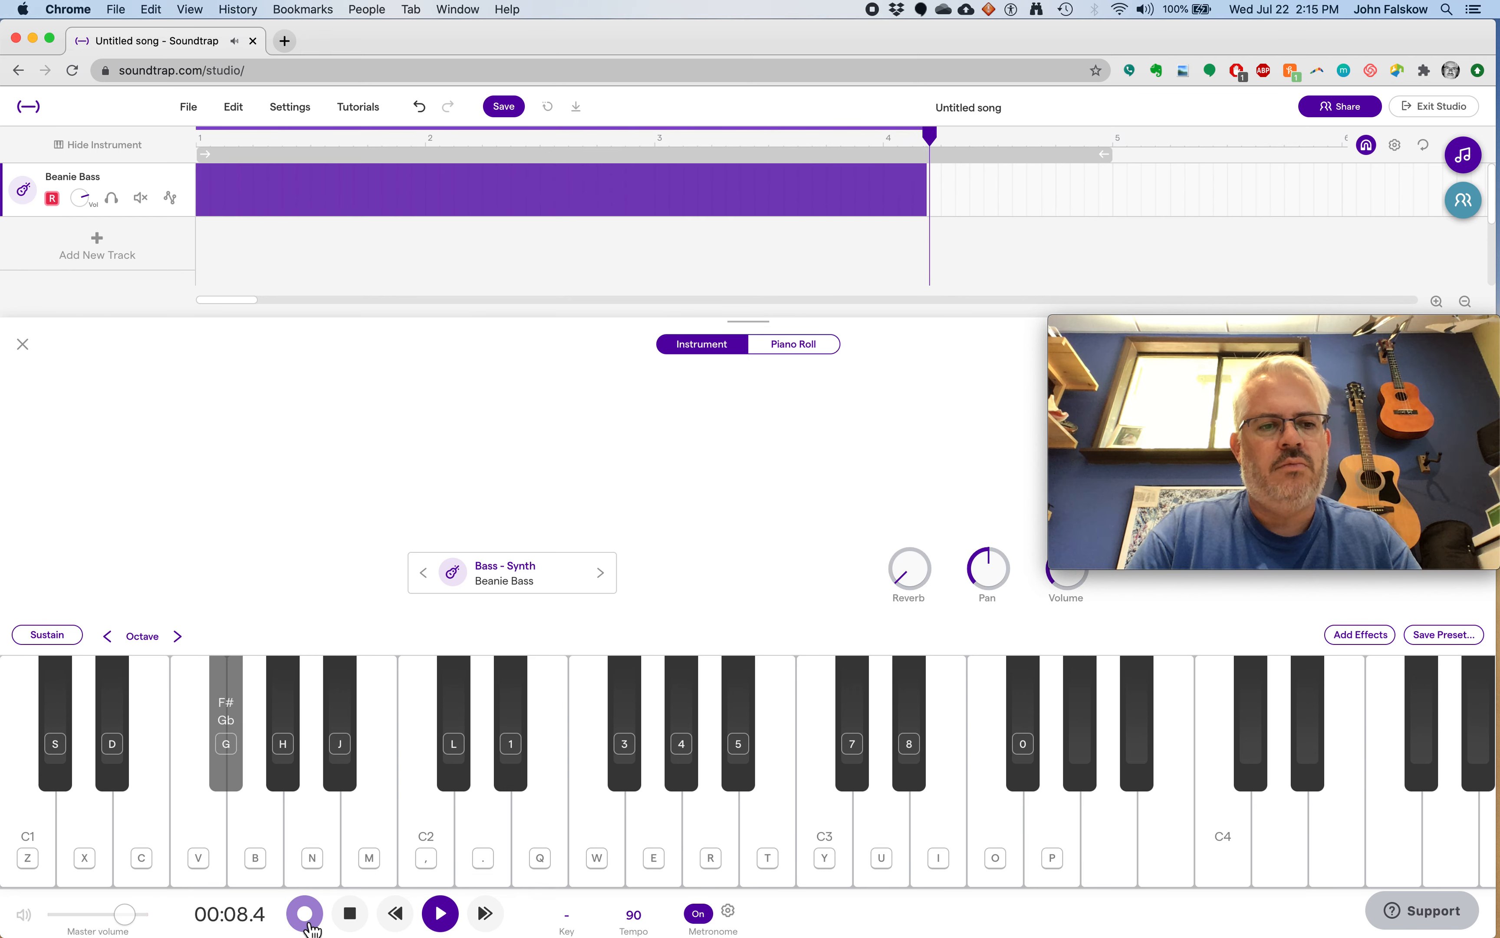
key("d")
key("d")
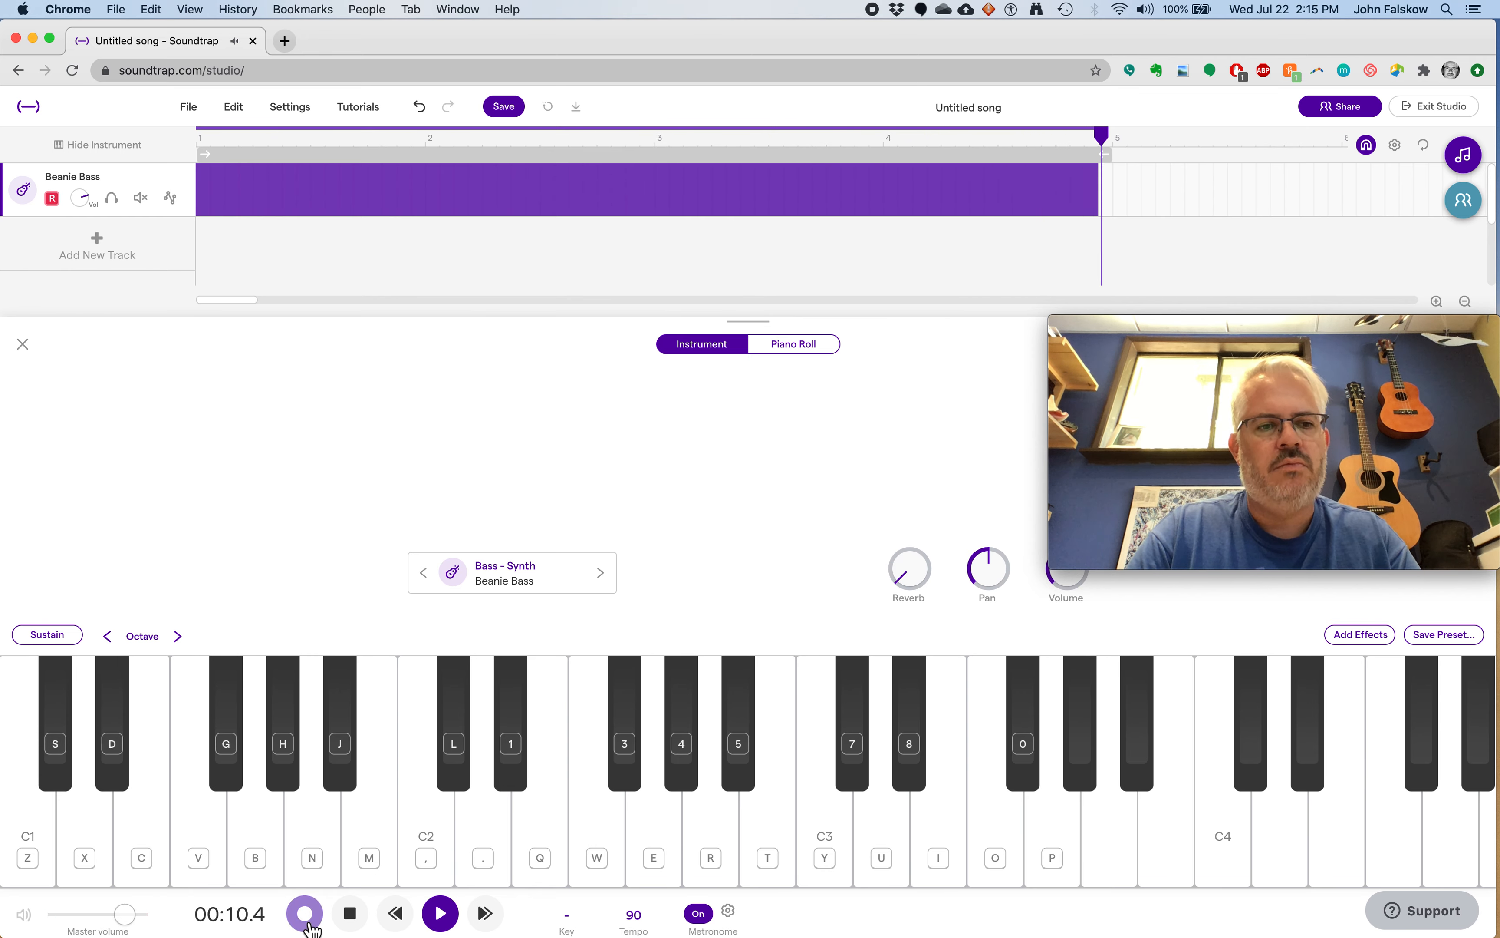
left_click(305, 913)
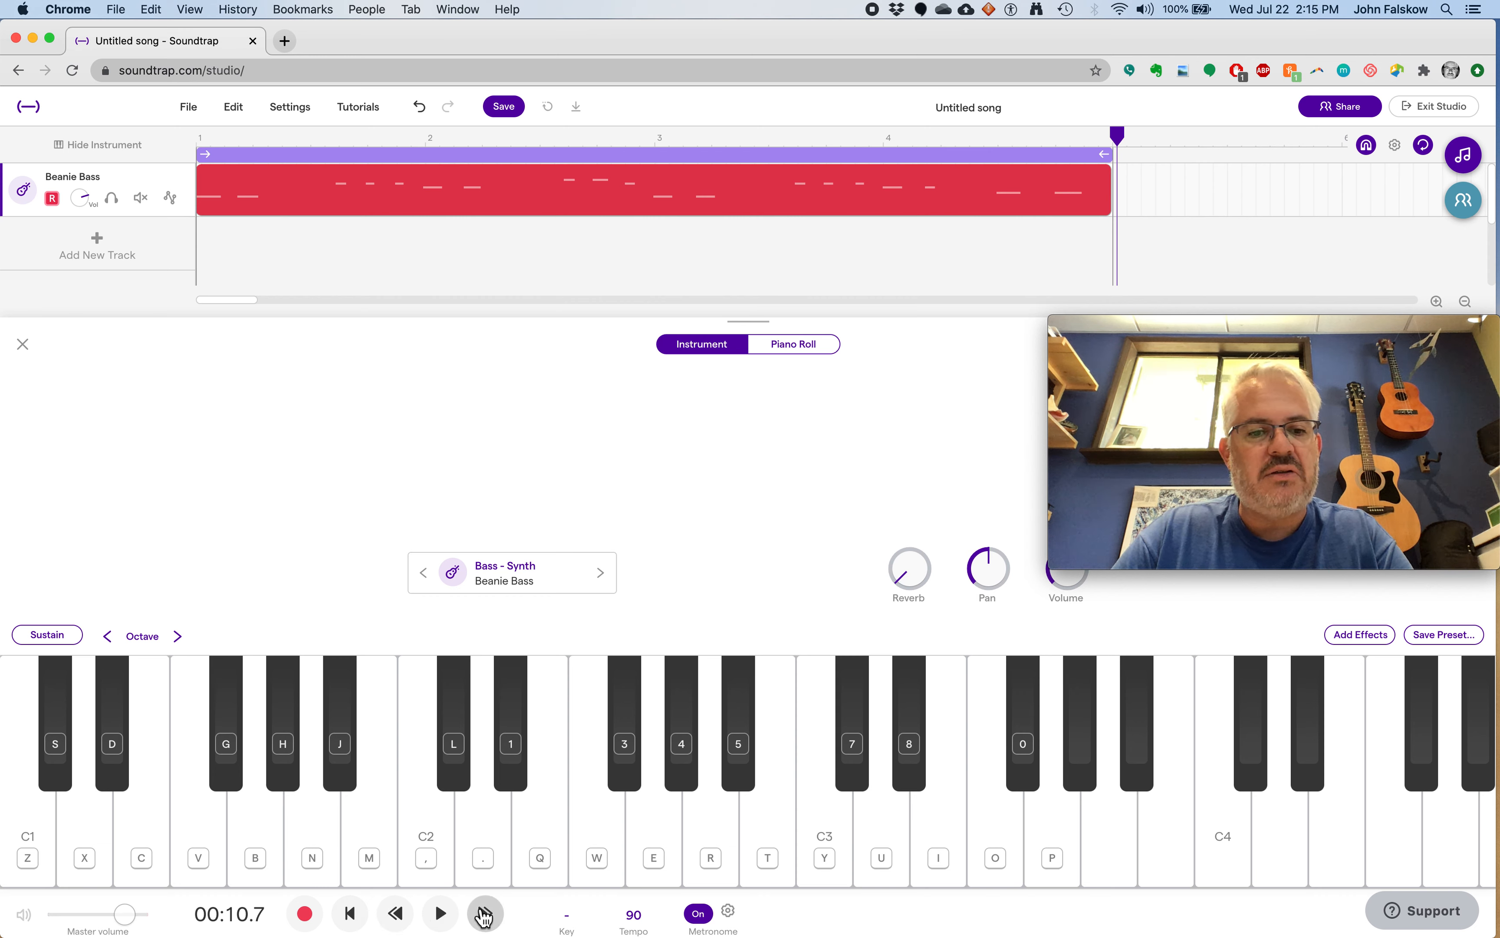
- Play back the recorded bass line, turn the metronome off and stop playback
left_click(442, 913)
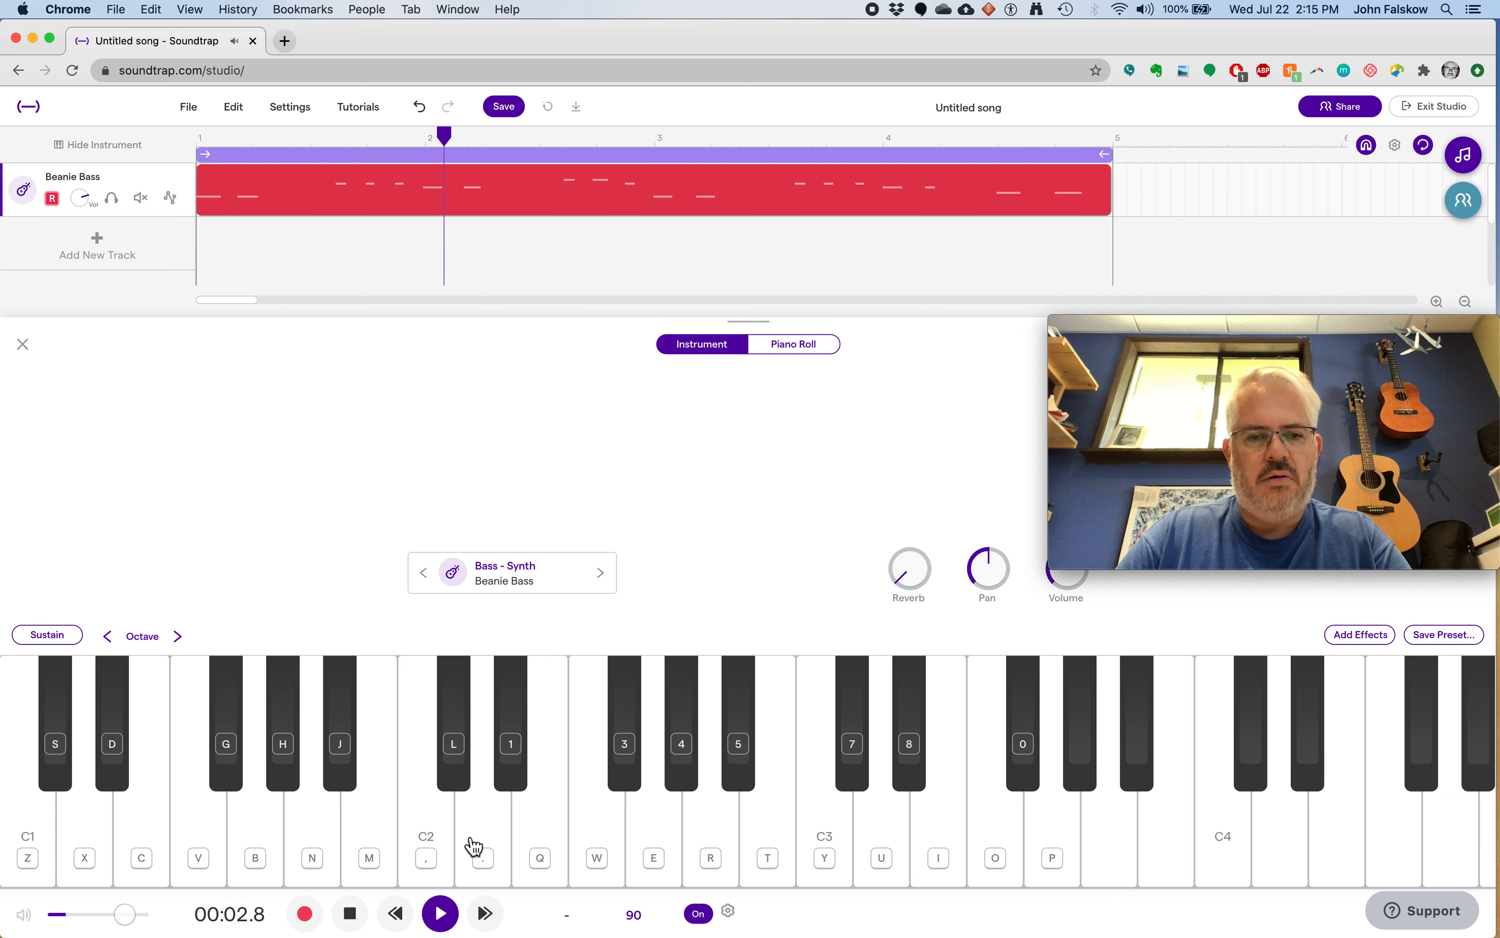
left_click(700, 915)
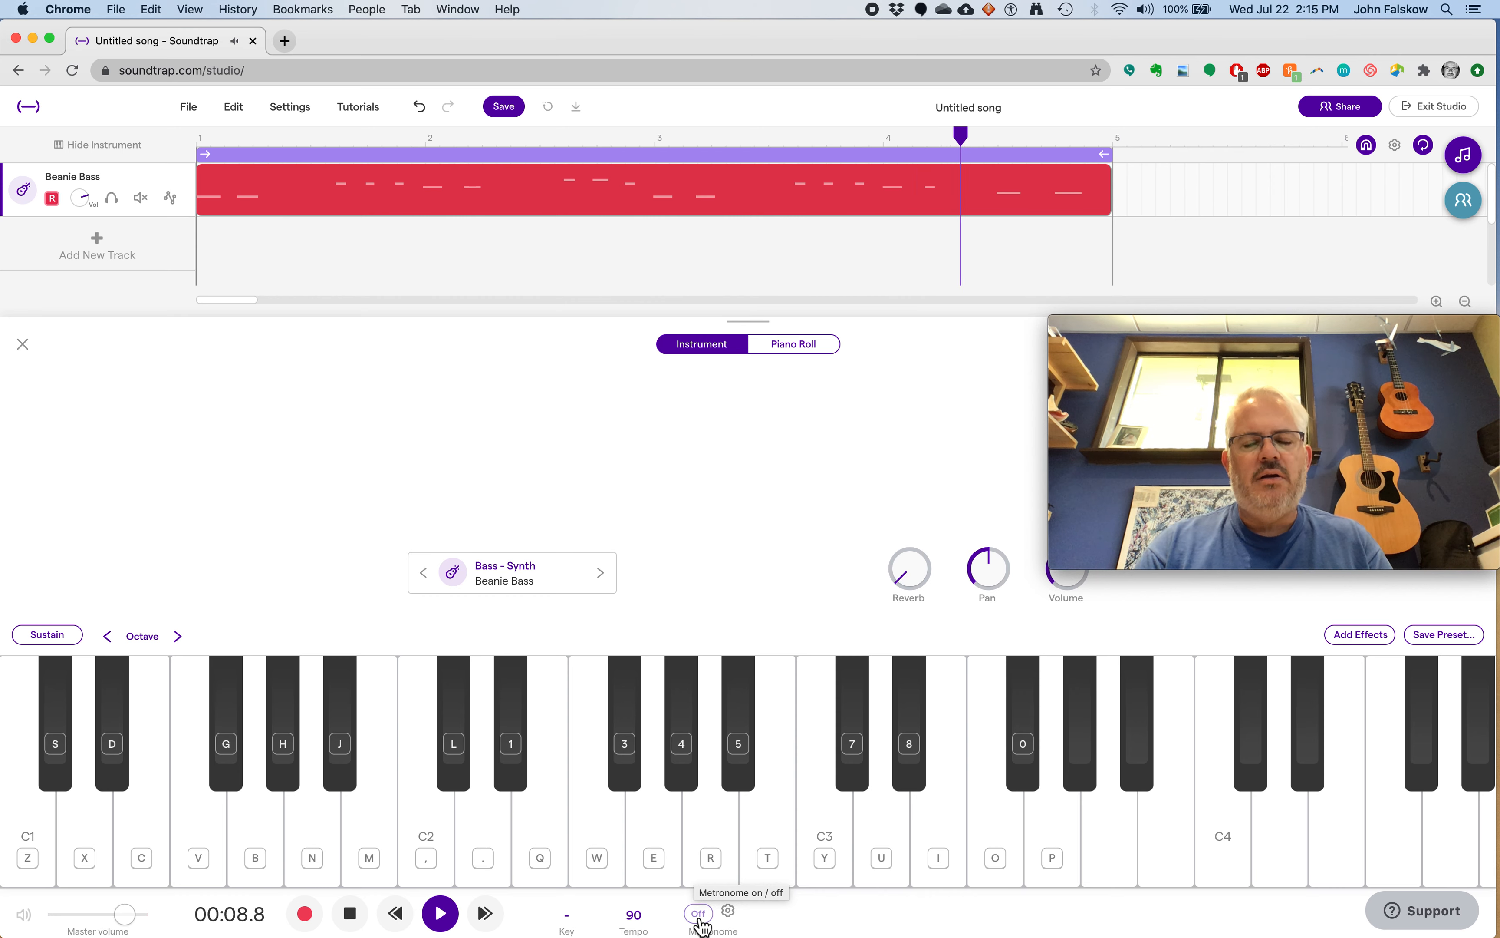
key("space")
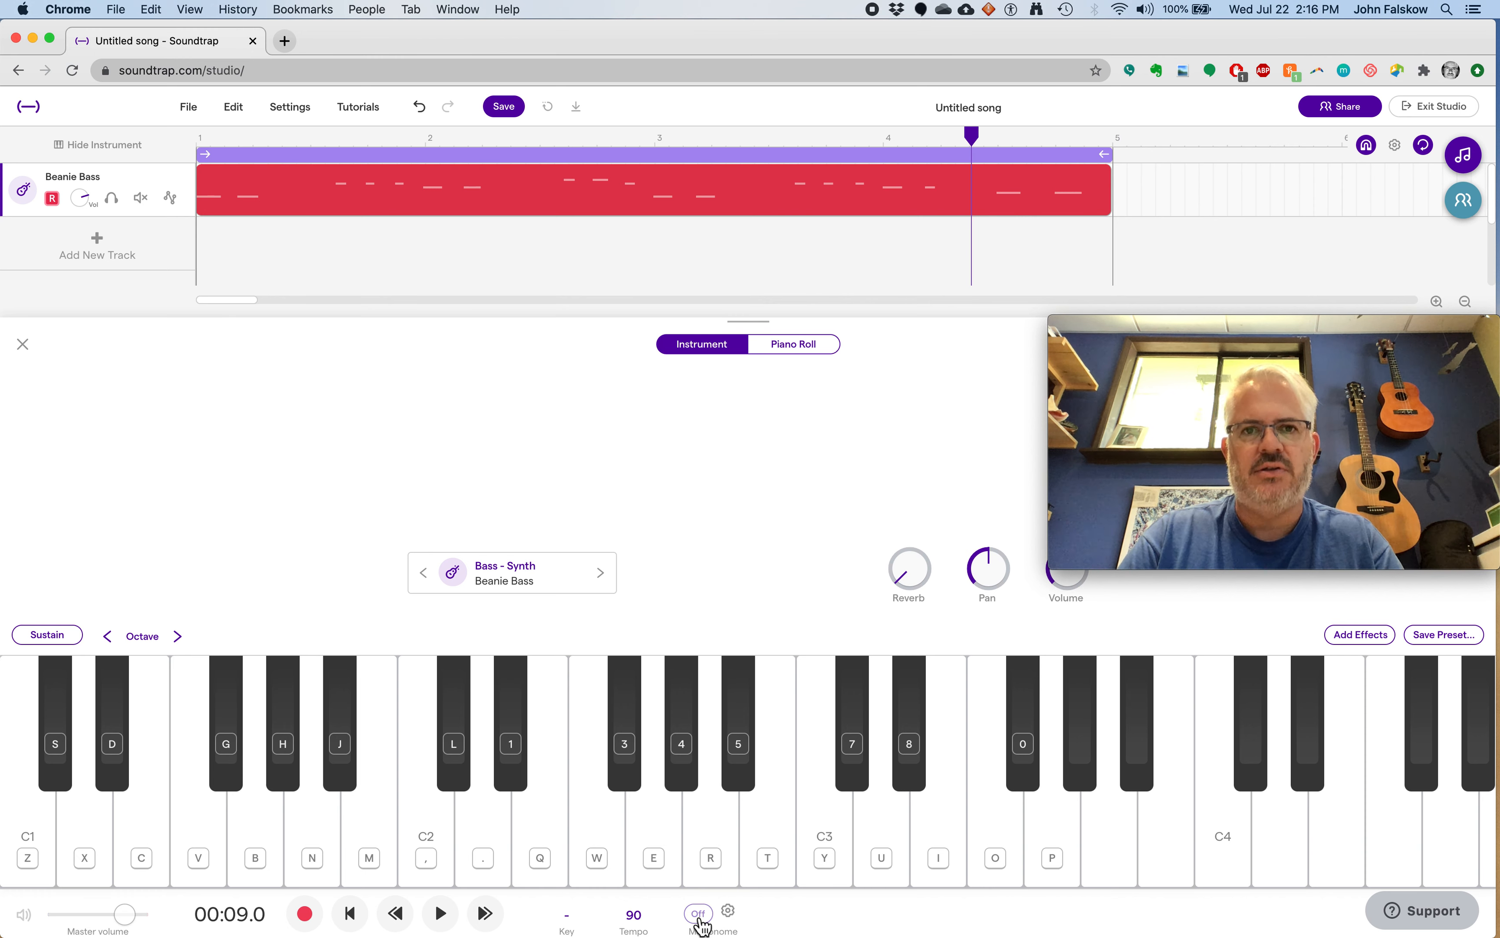
- Delete the recorded region from the Beanie Bass track and hide the on-screen instrument
left_click(737, 211)
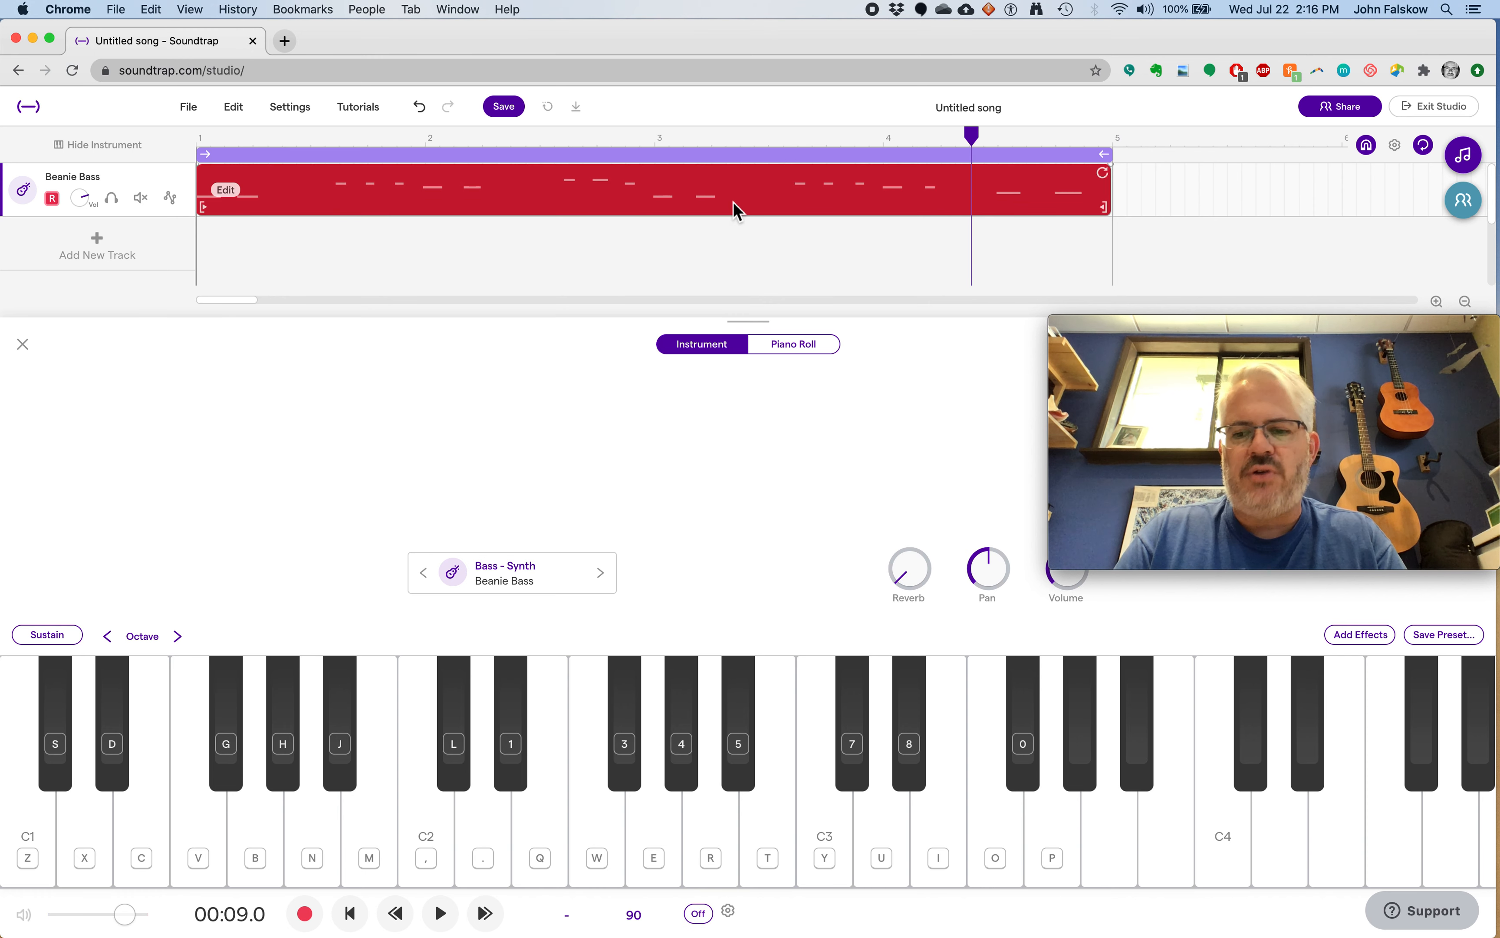
key("Delete")
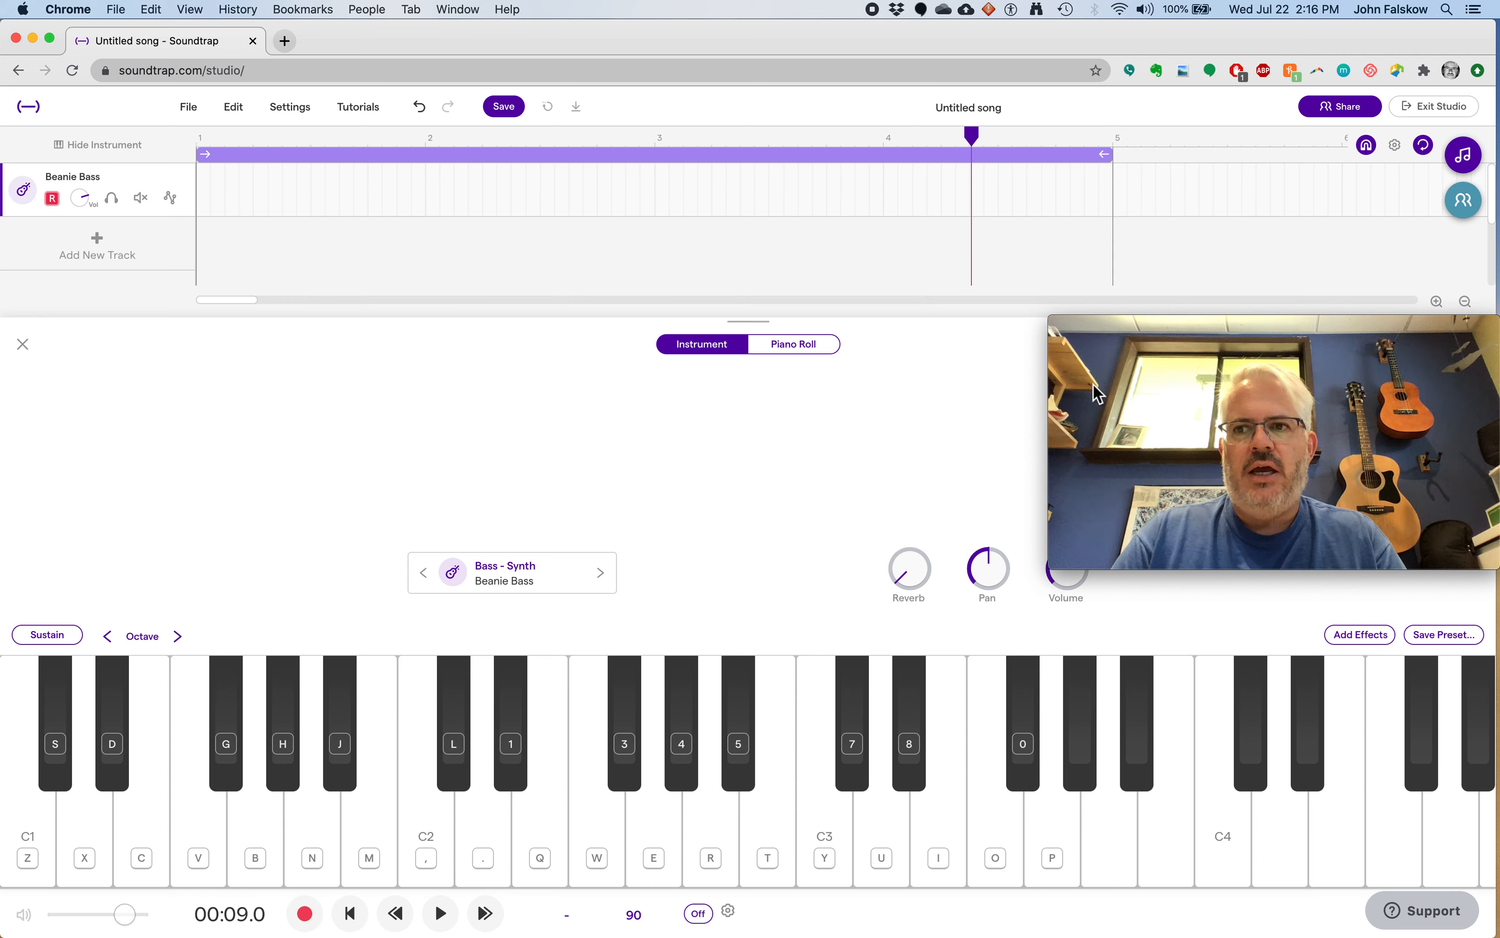
left_click(33, 355)
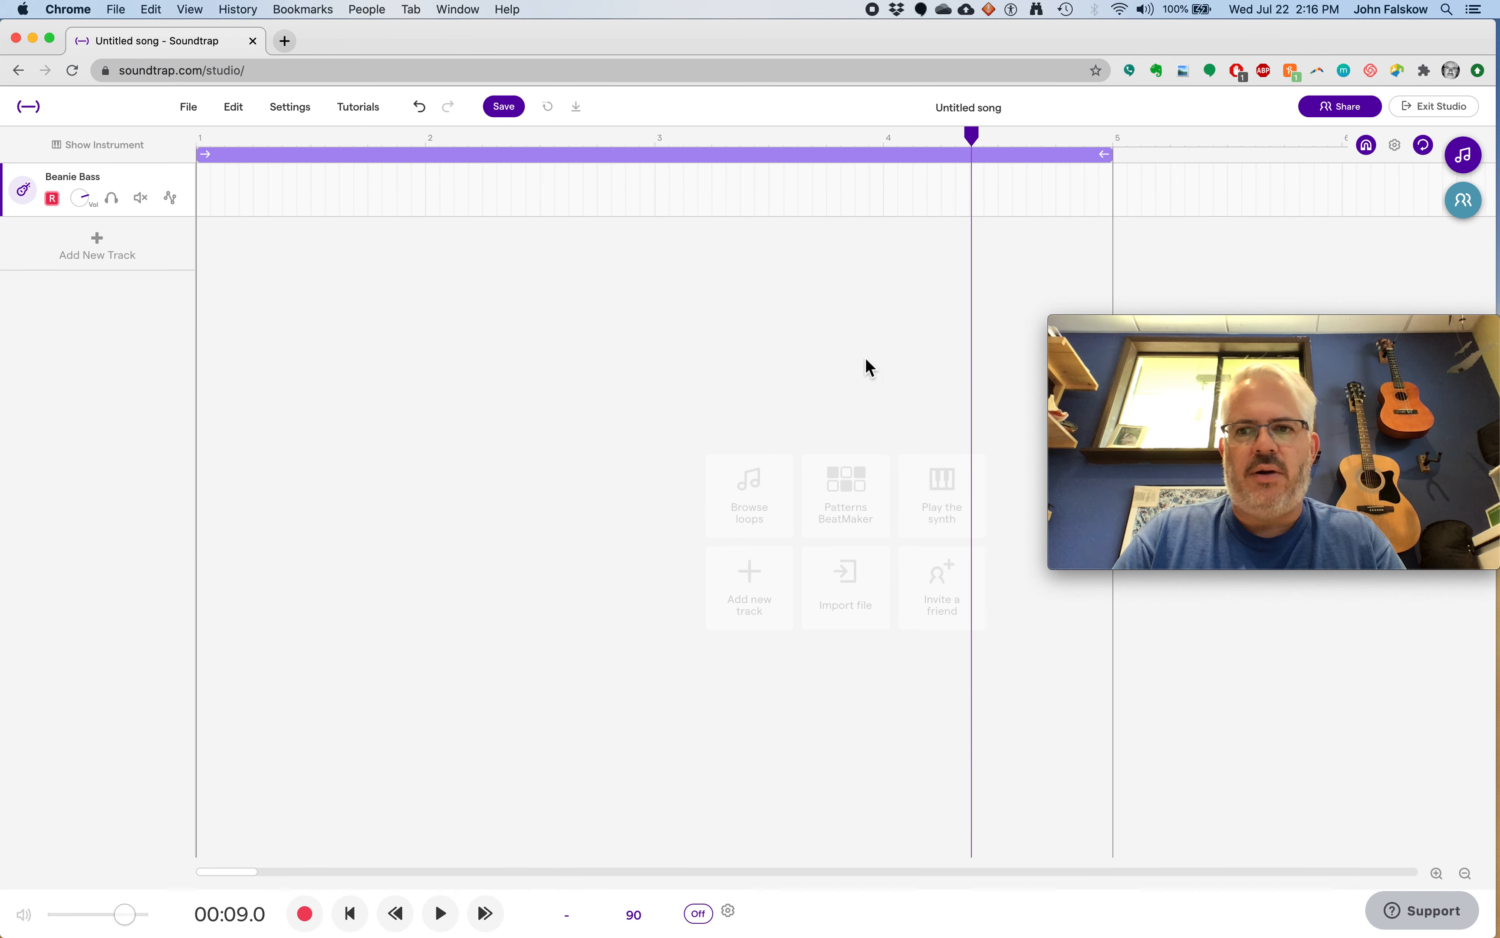
- Open the loop library, clear the Featured filter and filter the loops by Drums and Hip Hop
mouse_move(1137, 367)
left_click(767, 507)
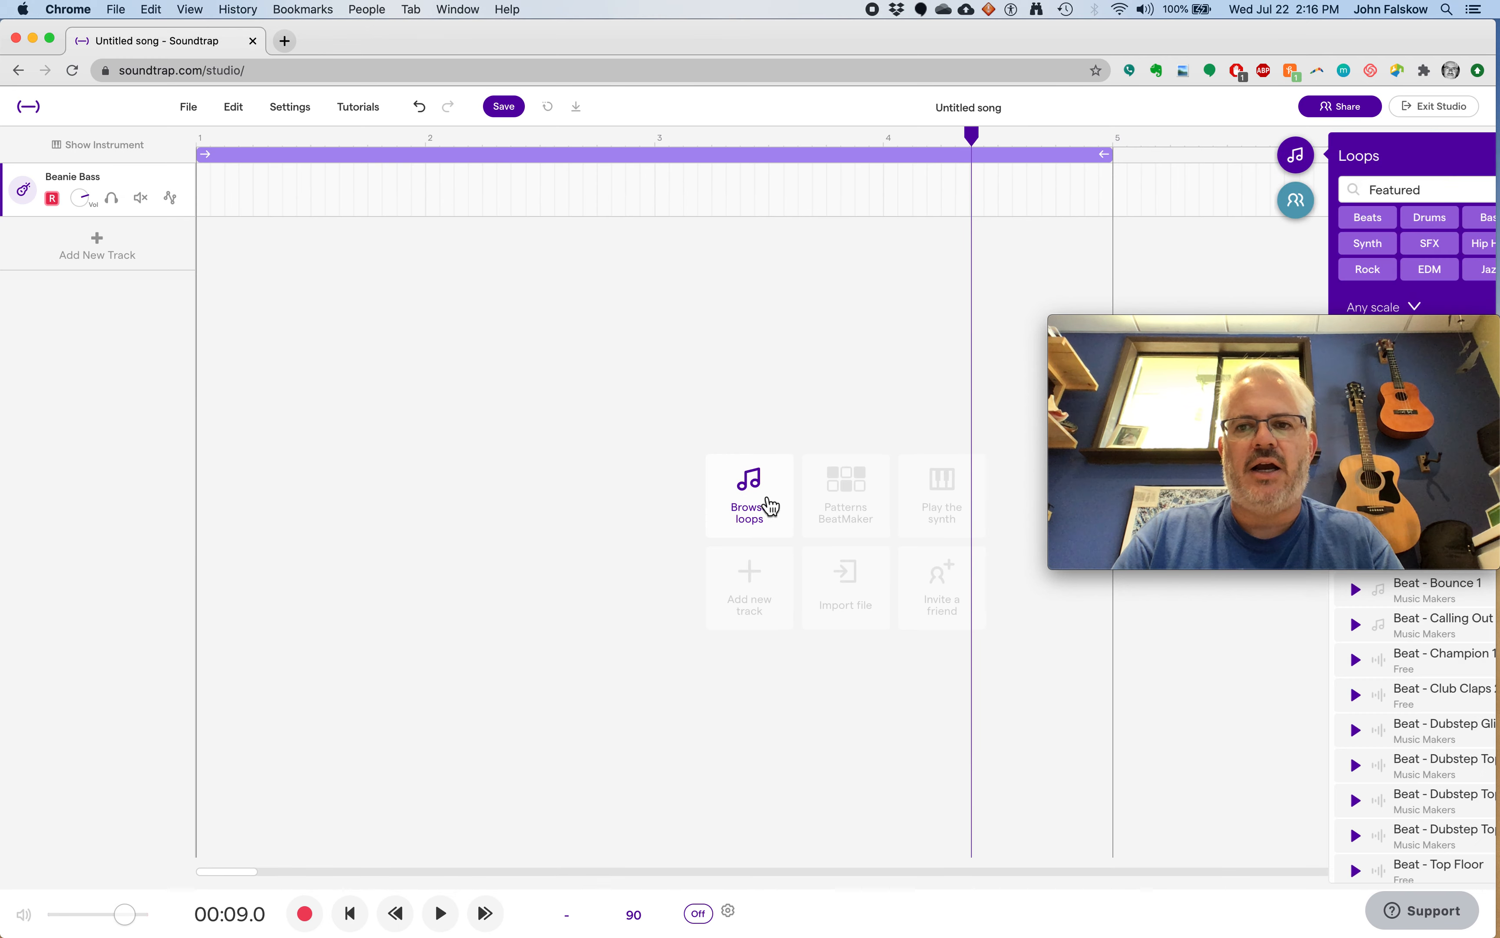
left_click_drag(1339, 331, 847, 579)
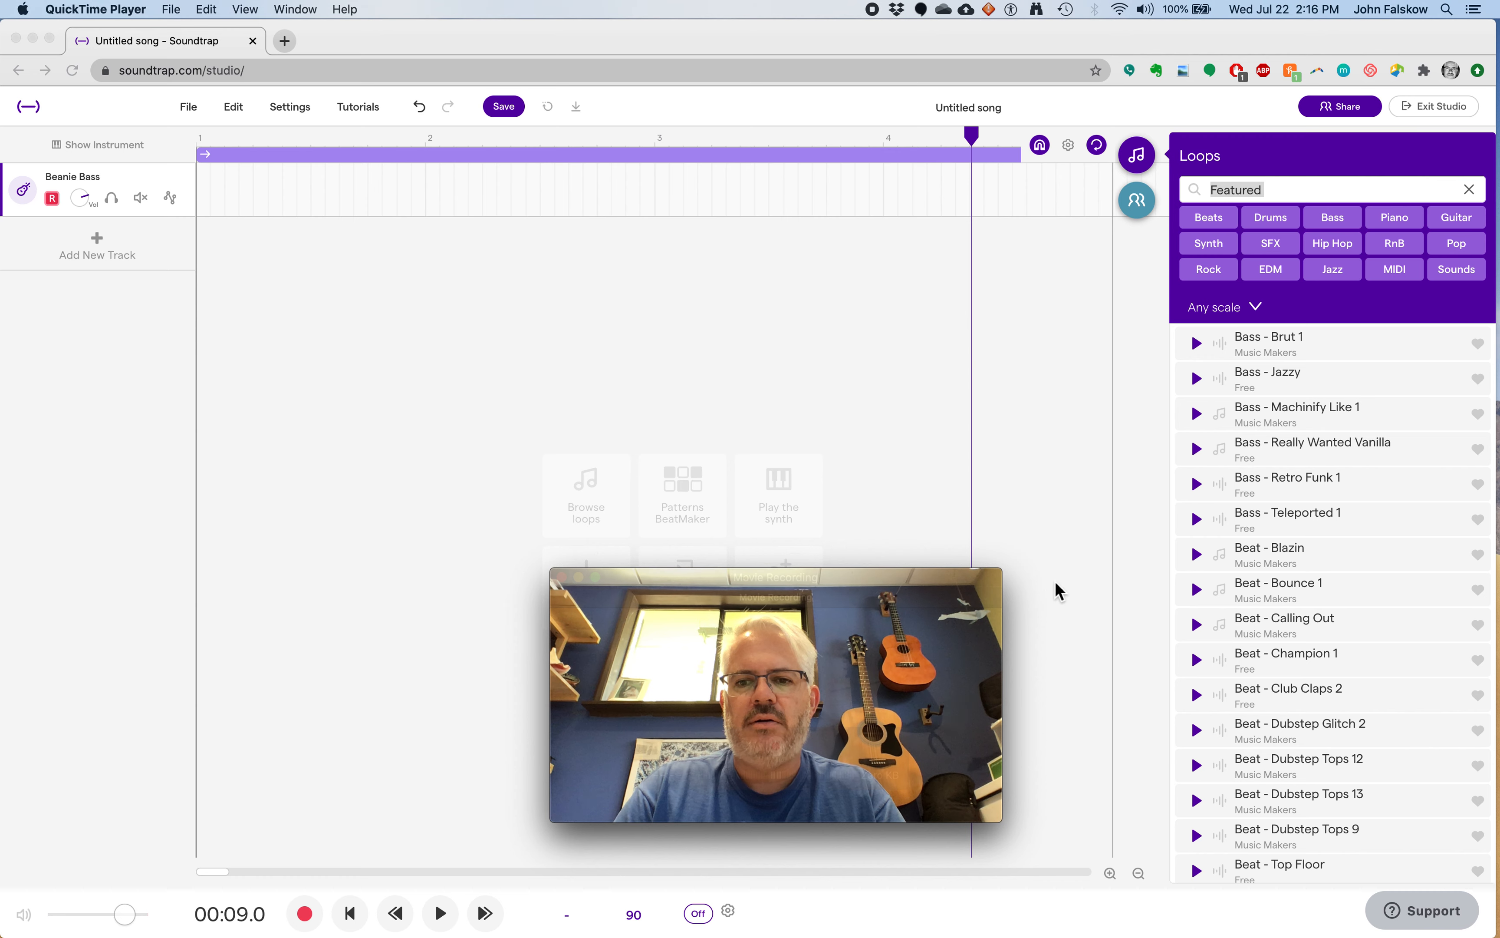
left_click(1078, 541)
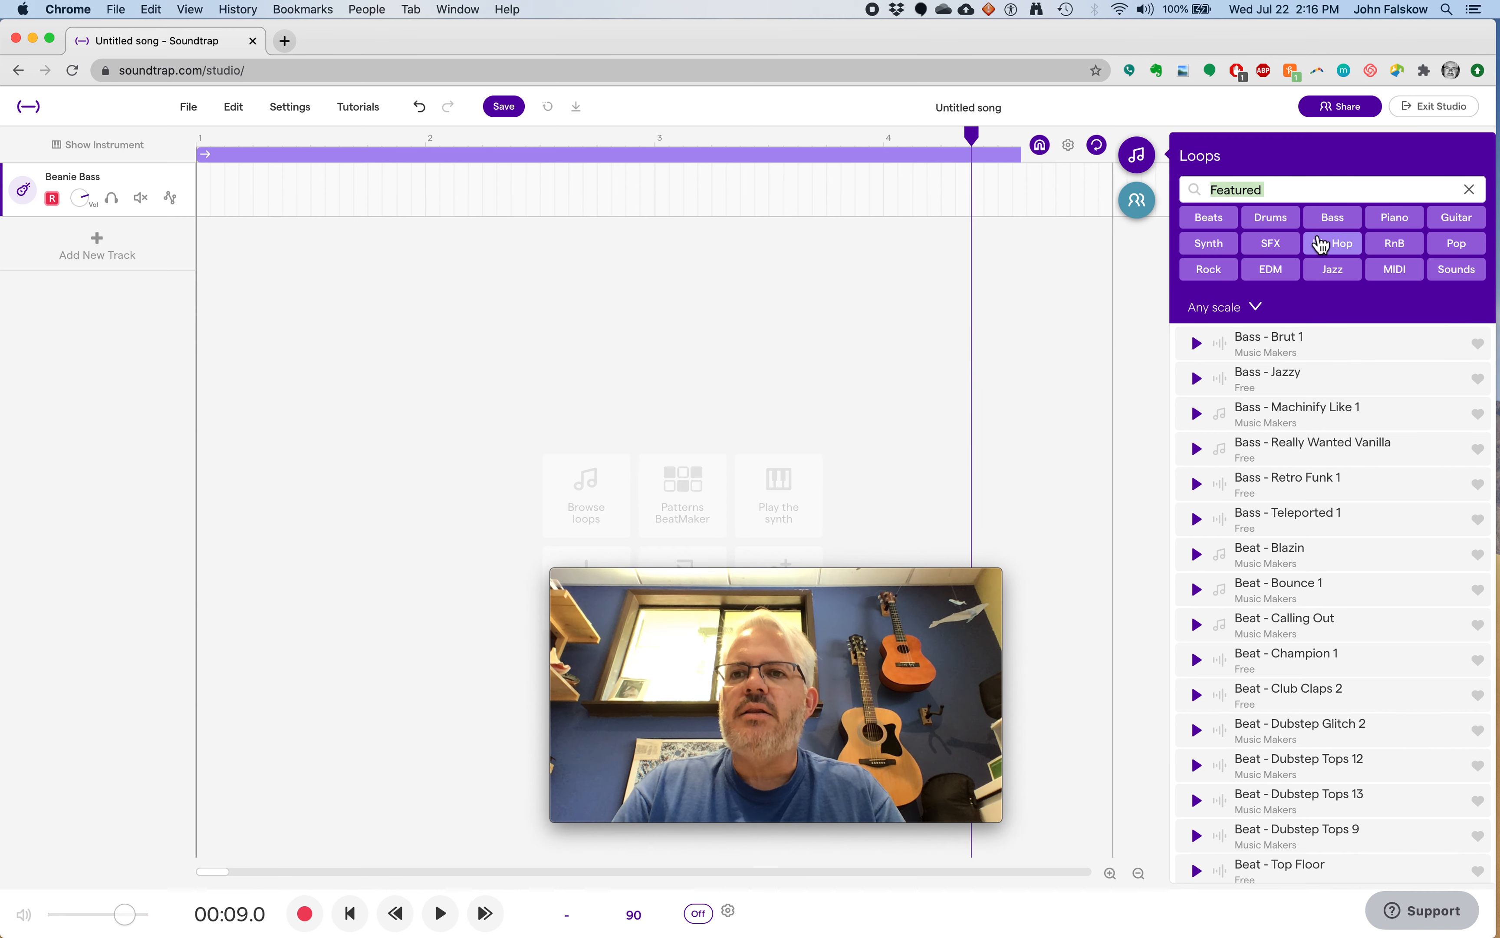
left_click(1473, 191)
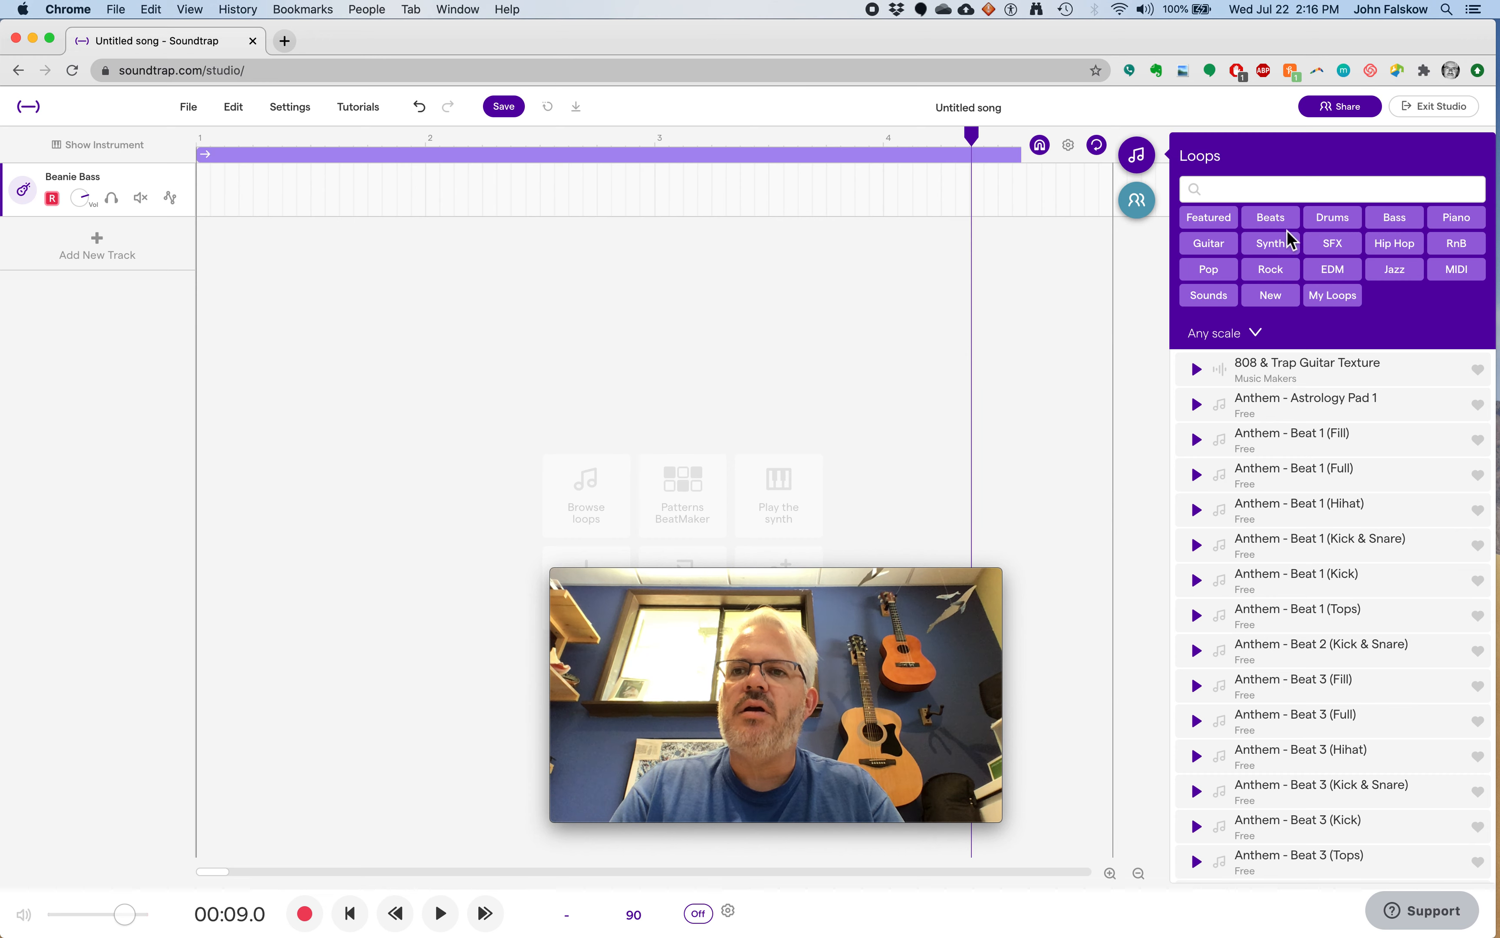
left_click(1318, 230)
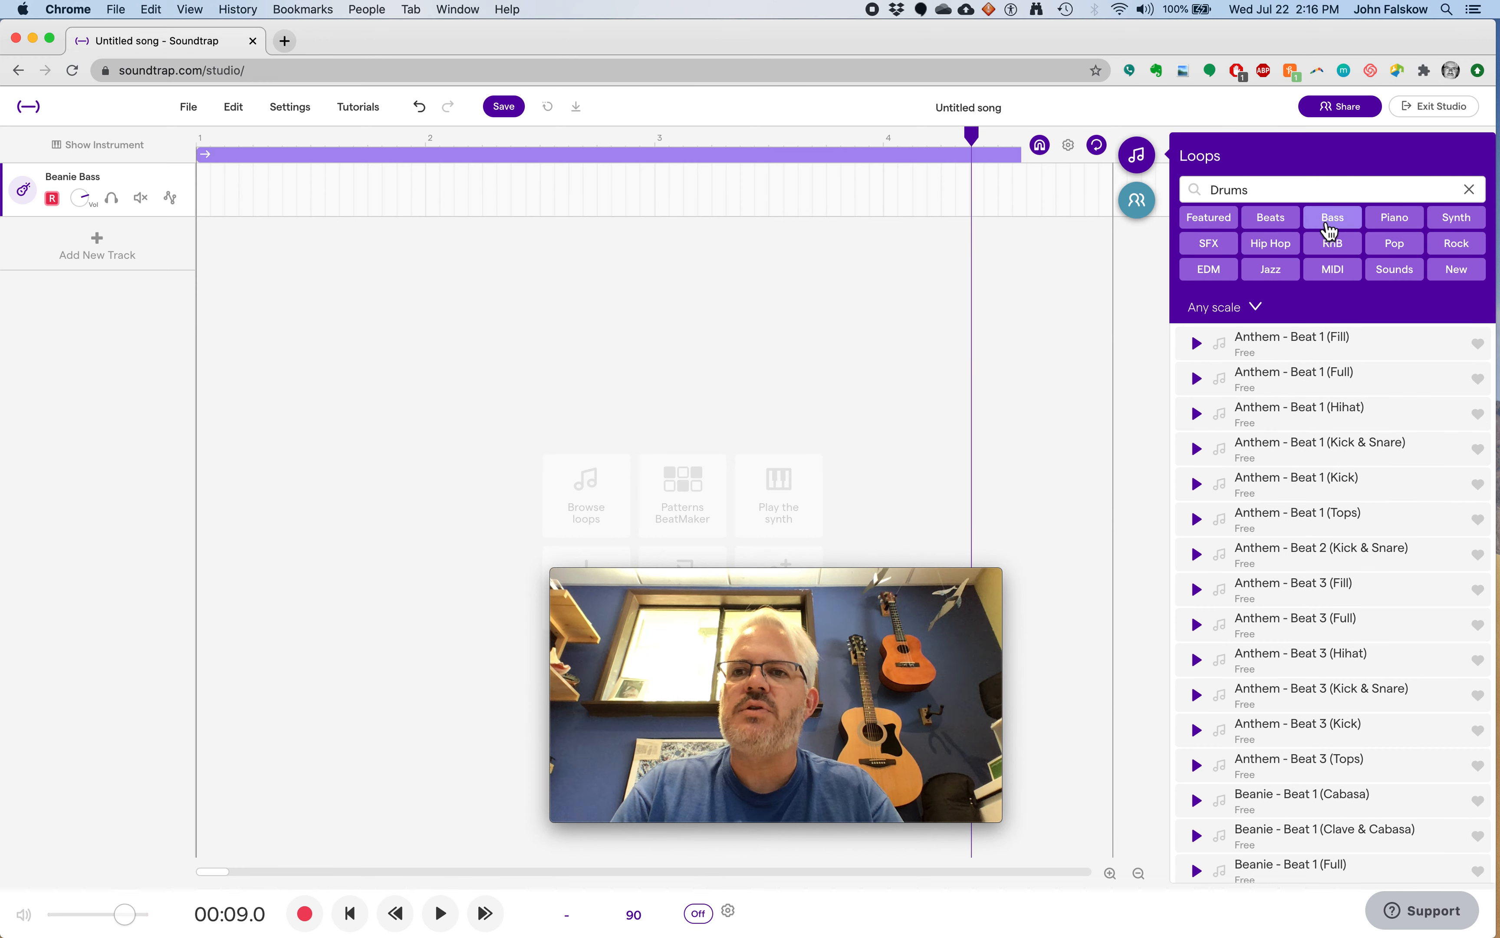
left_click(1271, 243)
- Preview the loops Beanie - Beat 3 (Kick), Beat - Trappy Hat 3 and Beat - Trappy Hat 5
left_click(1200, 495)
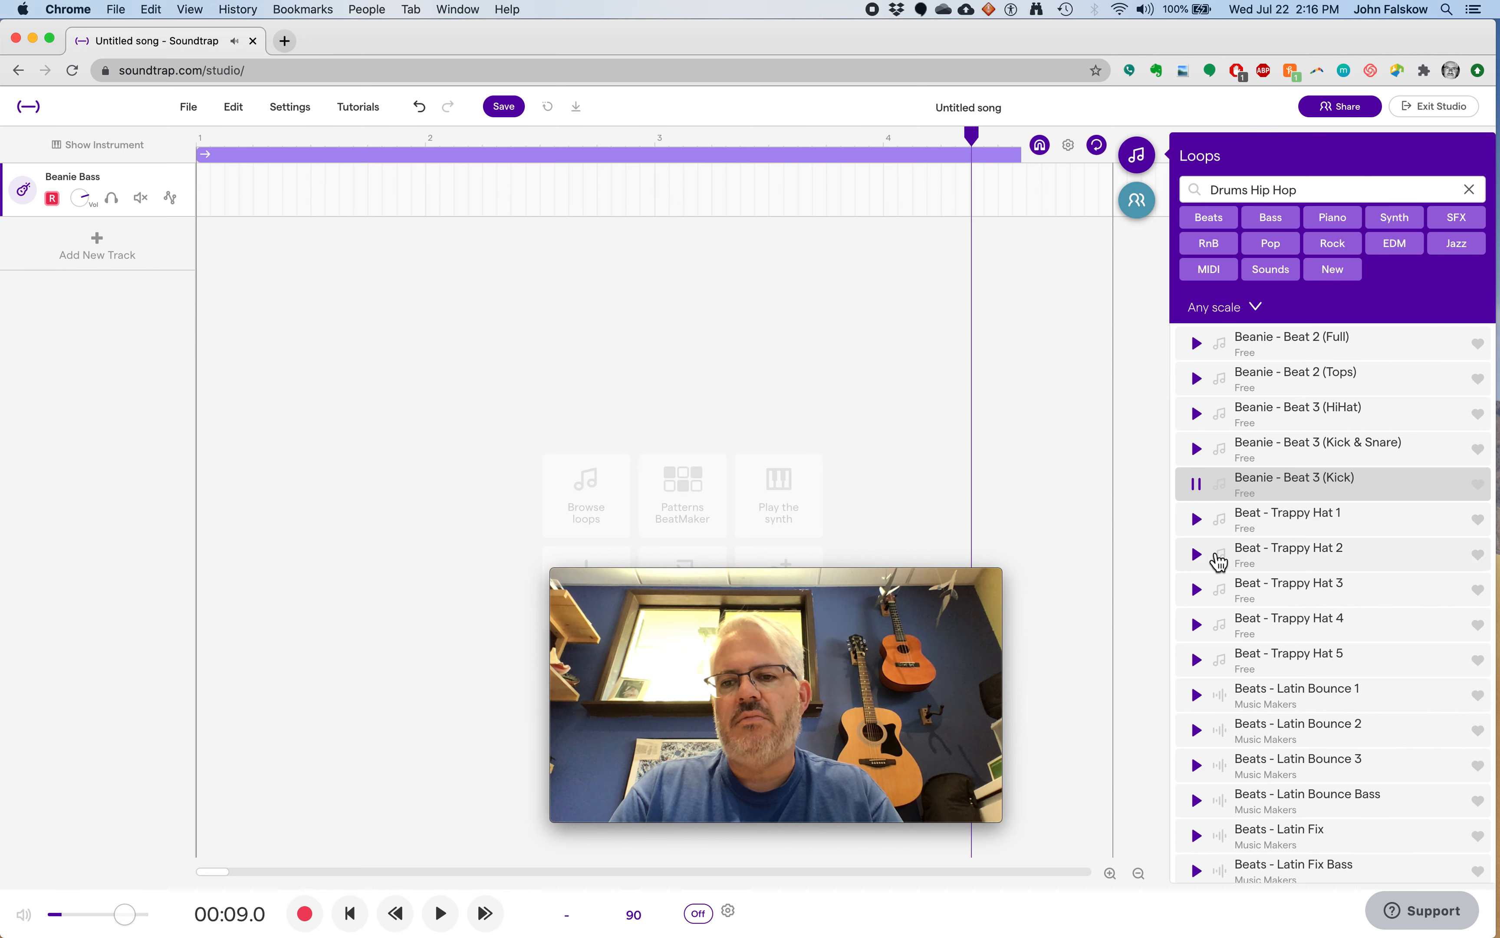
left_click(1198, 590)
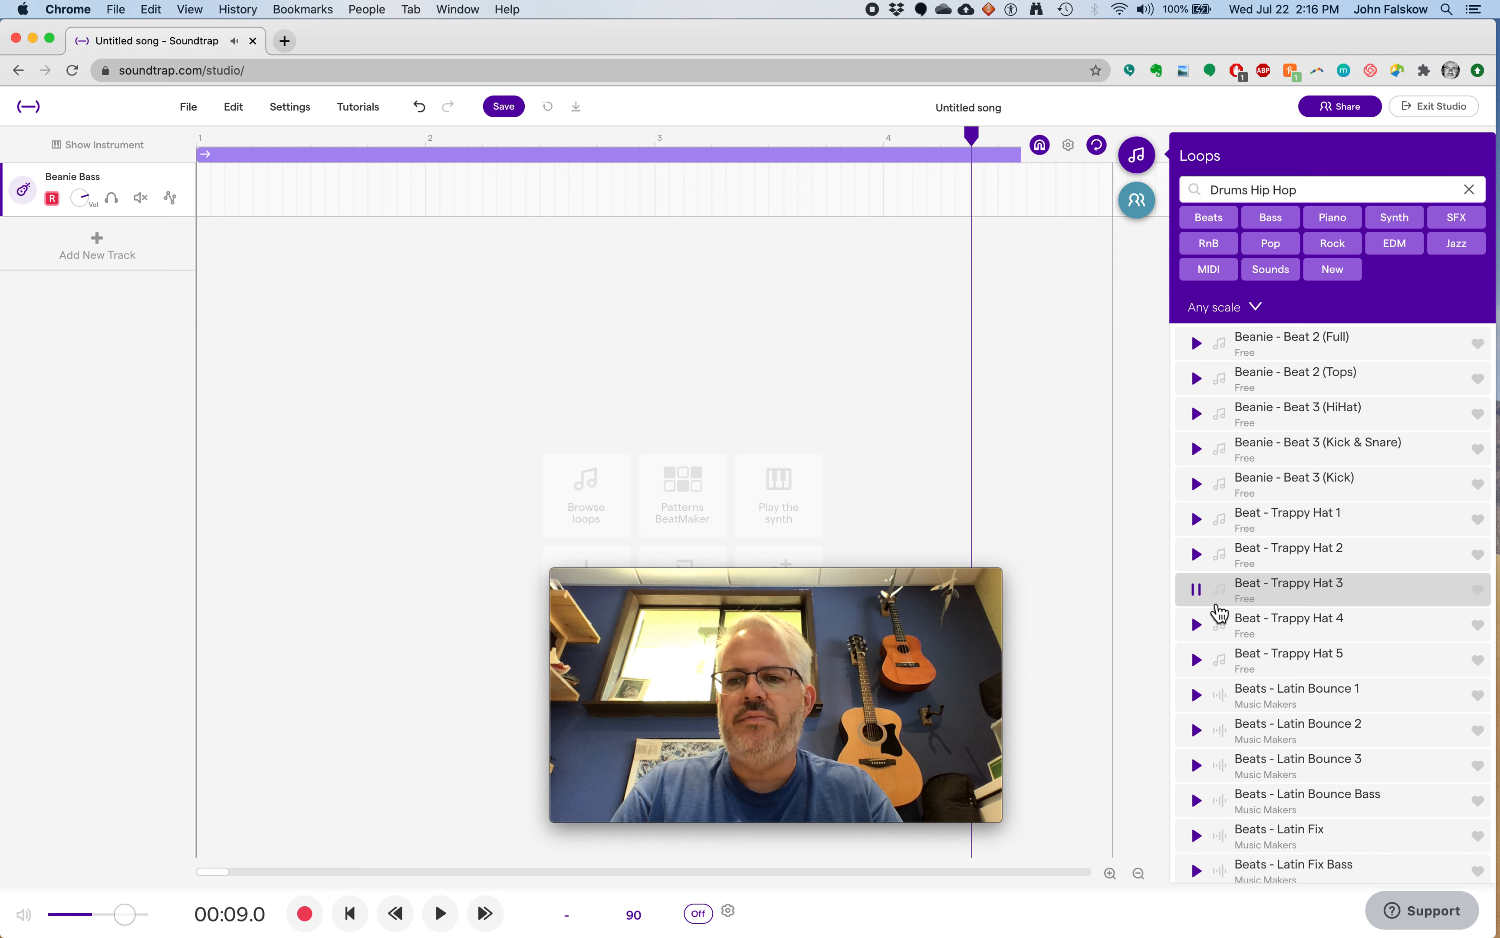
left_click(1197, 660)
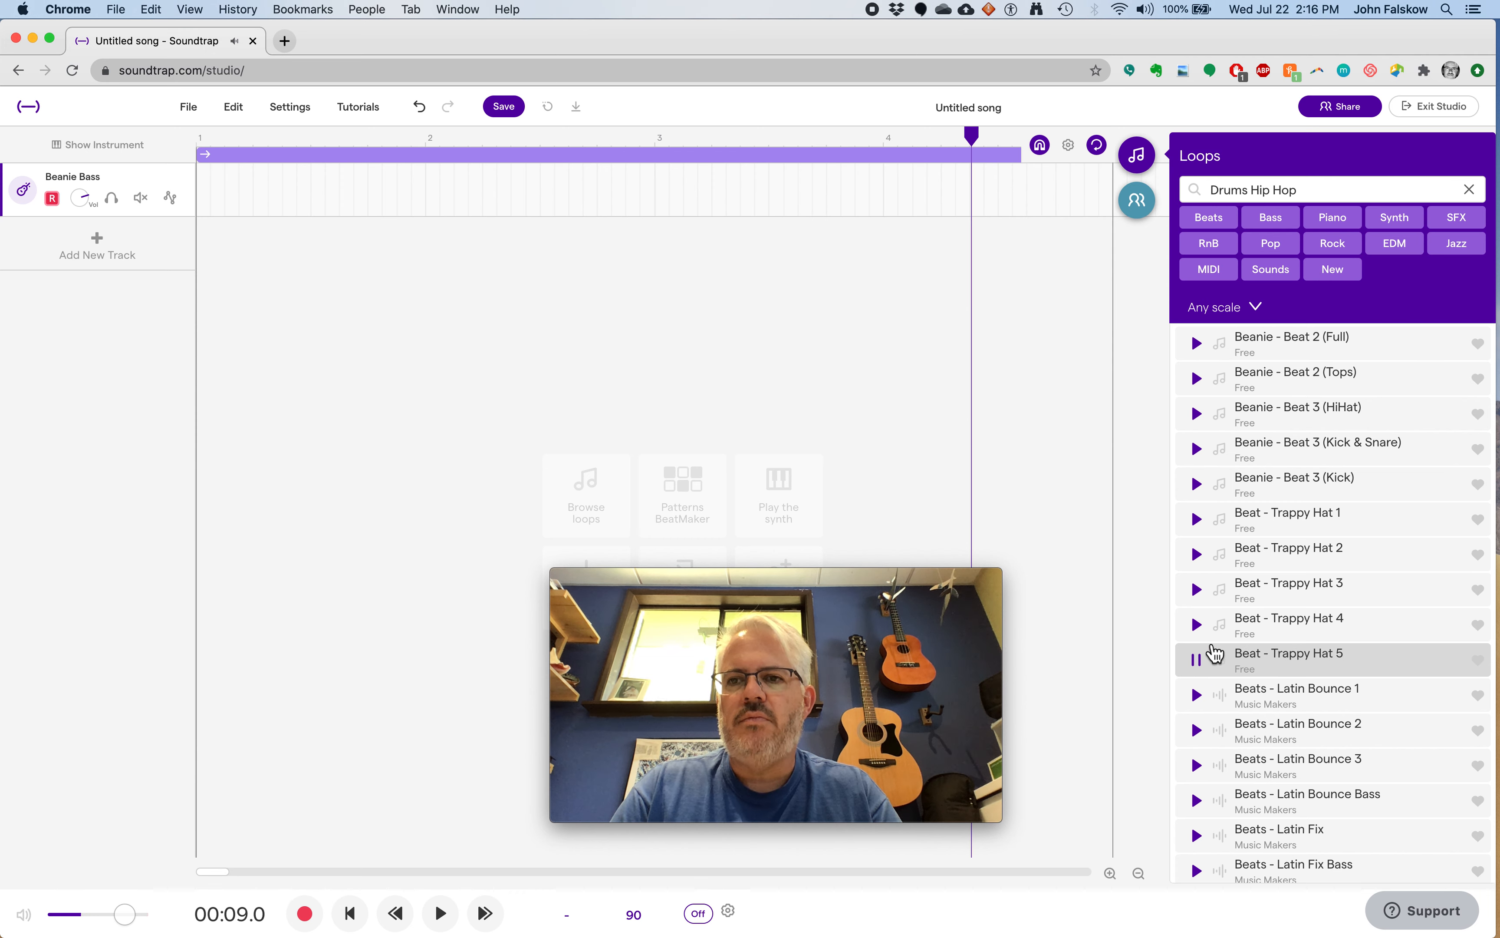
- Preview the Beats loops Latin Bounce 1, Latin On Top 1, Latin On Top 2 and Latin Slack 1
left_click(1201, 699)
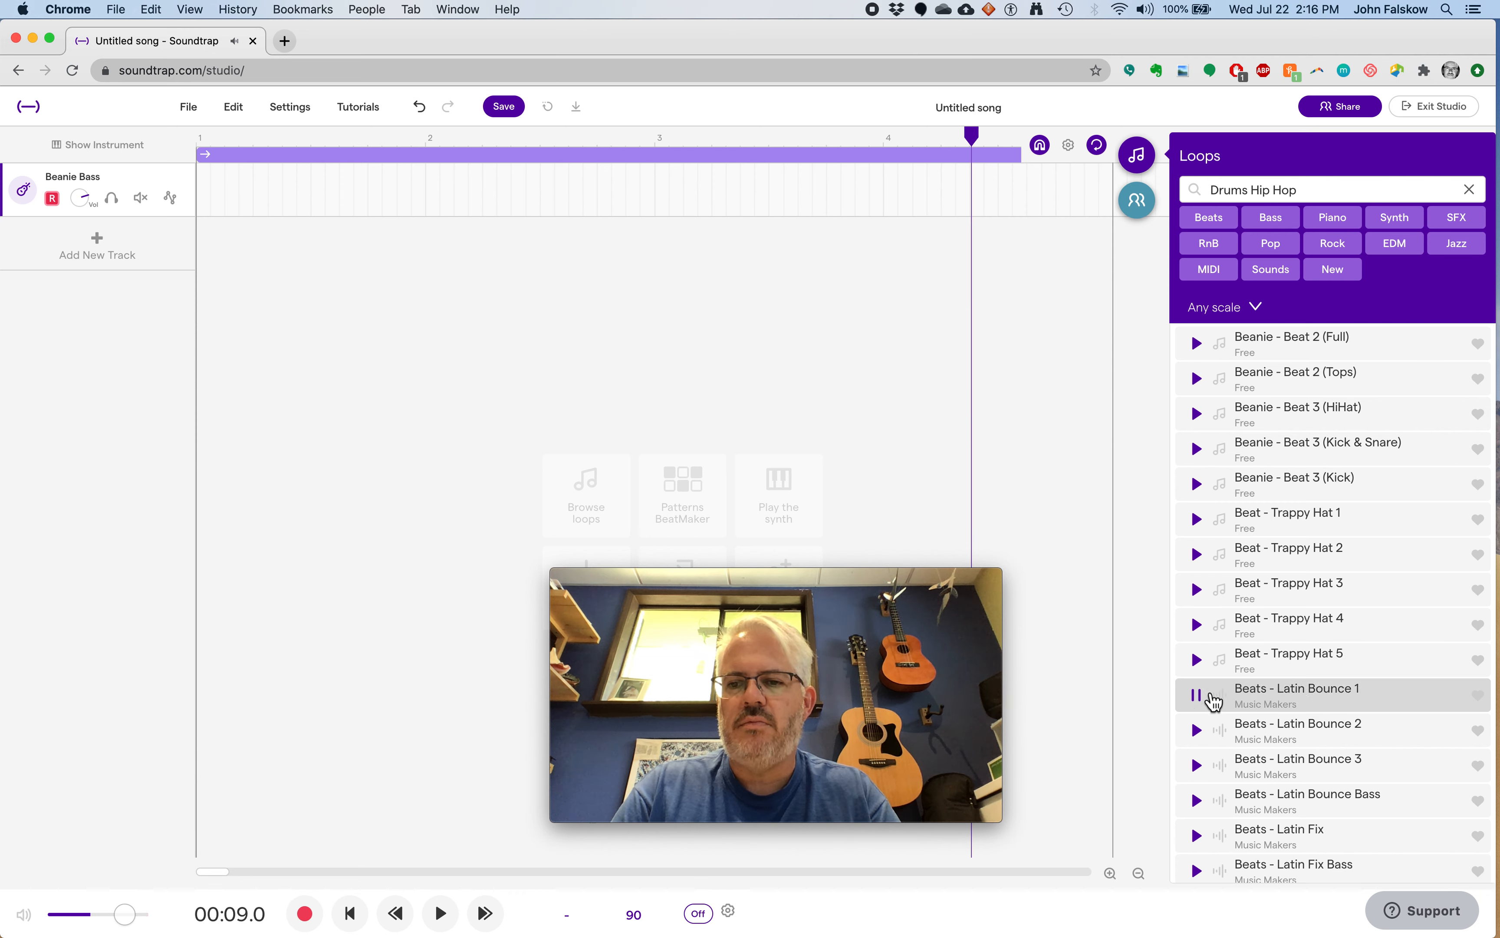
scroll(1209, 701, "down", 3)
scroll(1215, 701, "down", 2)
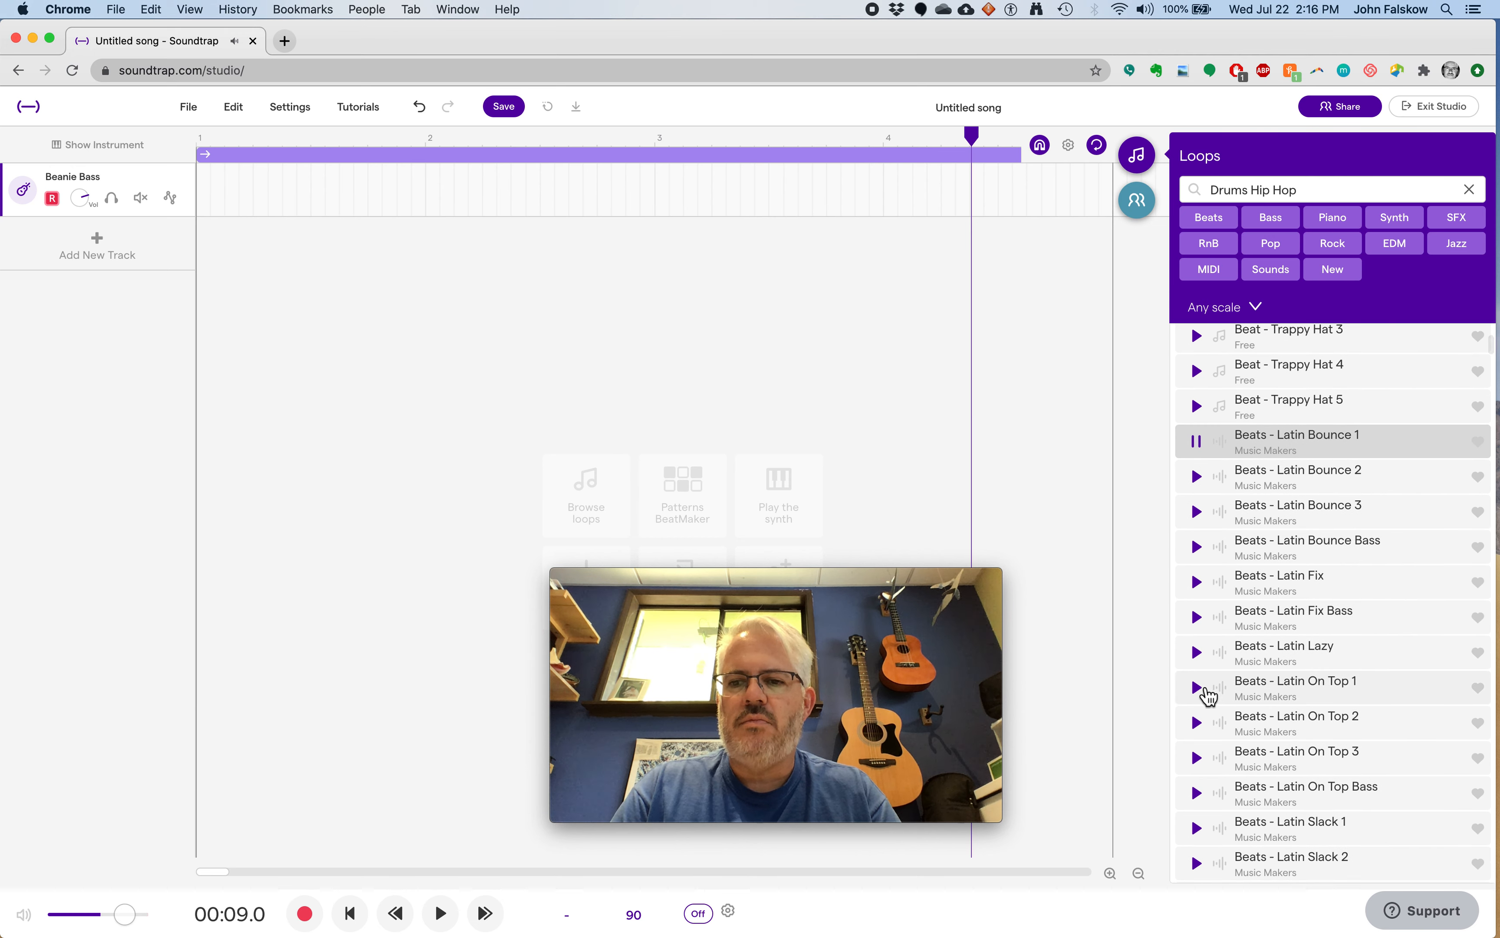
left_click(1197, 688)
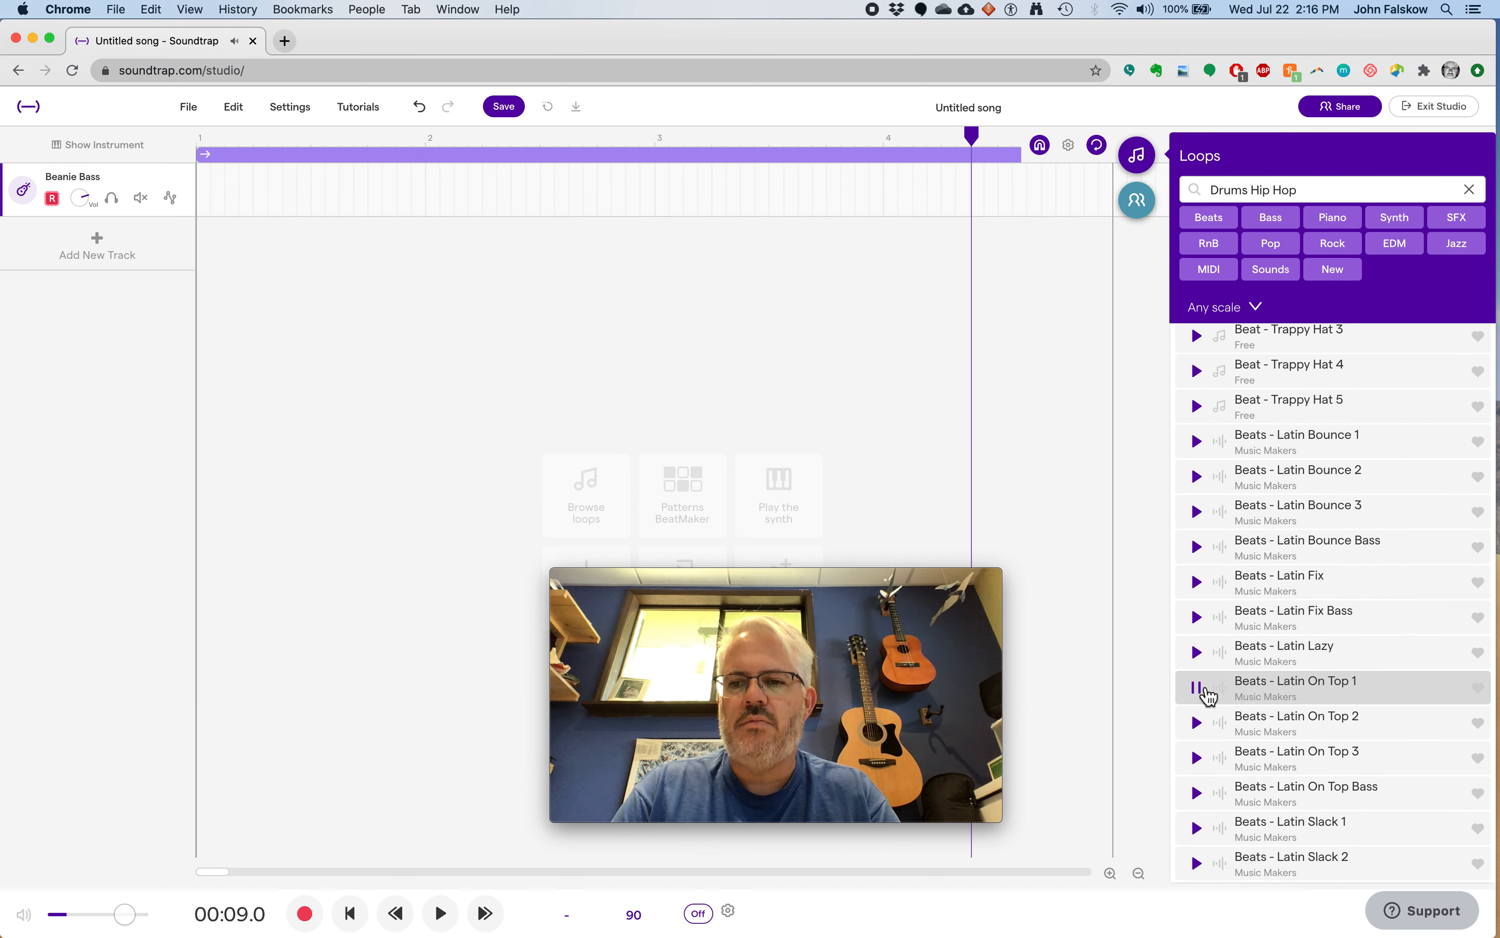
left_click(1198, 723)
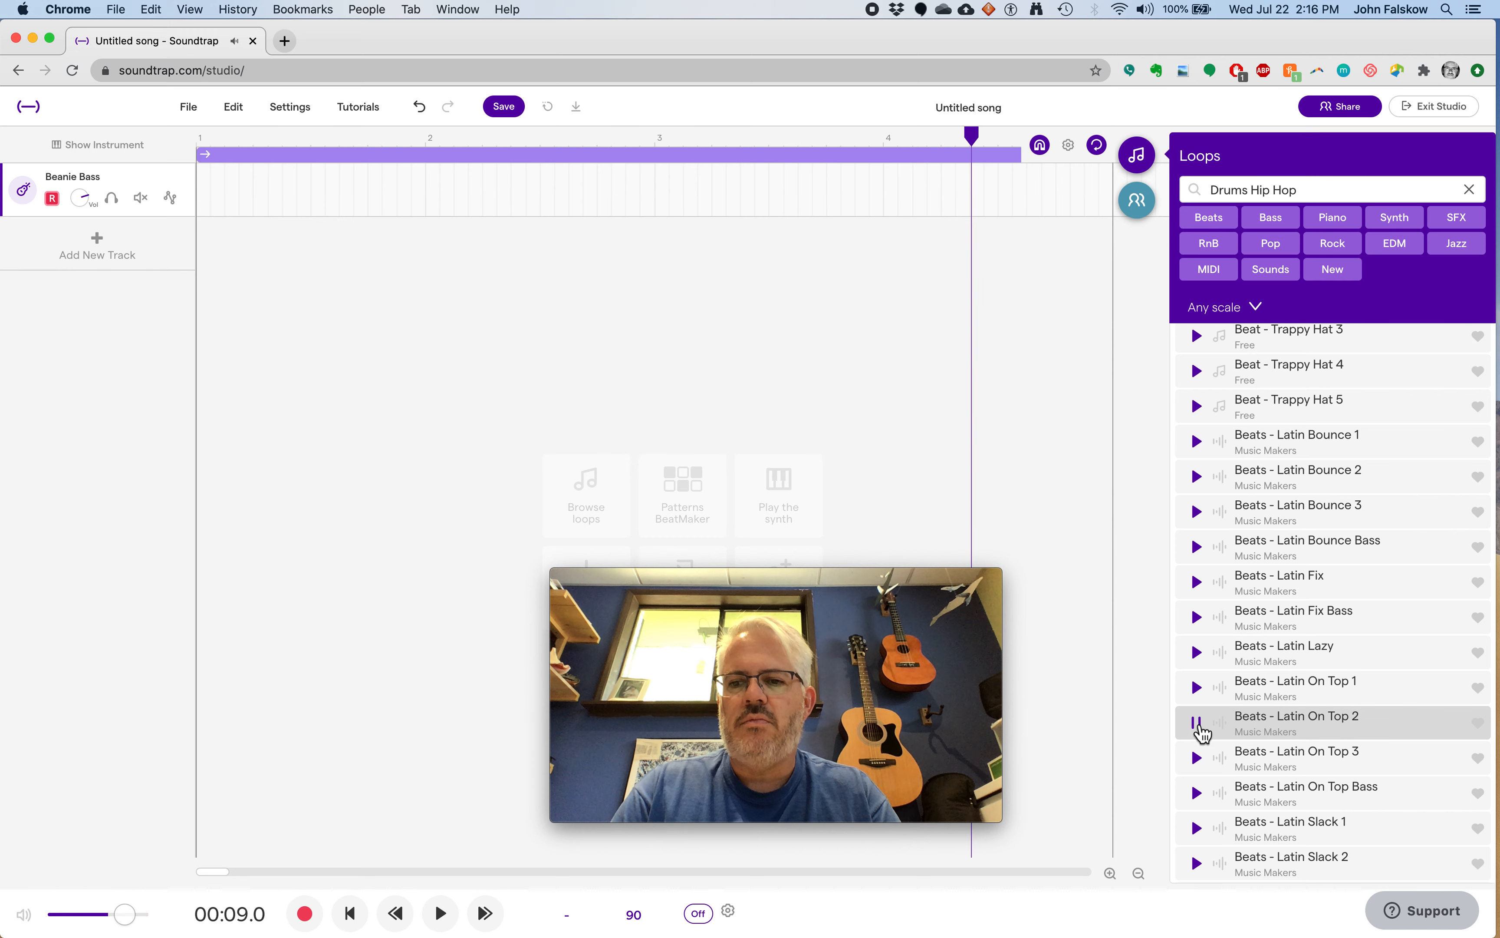
scroll(1234, 719, "down", 3)
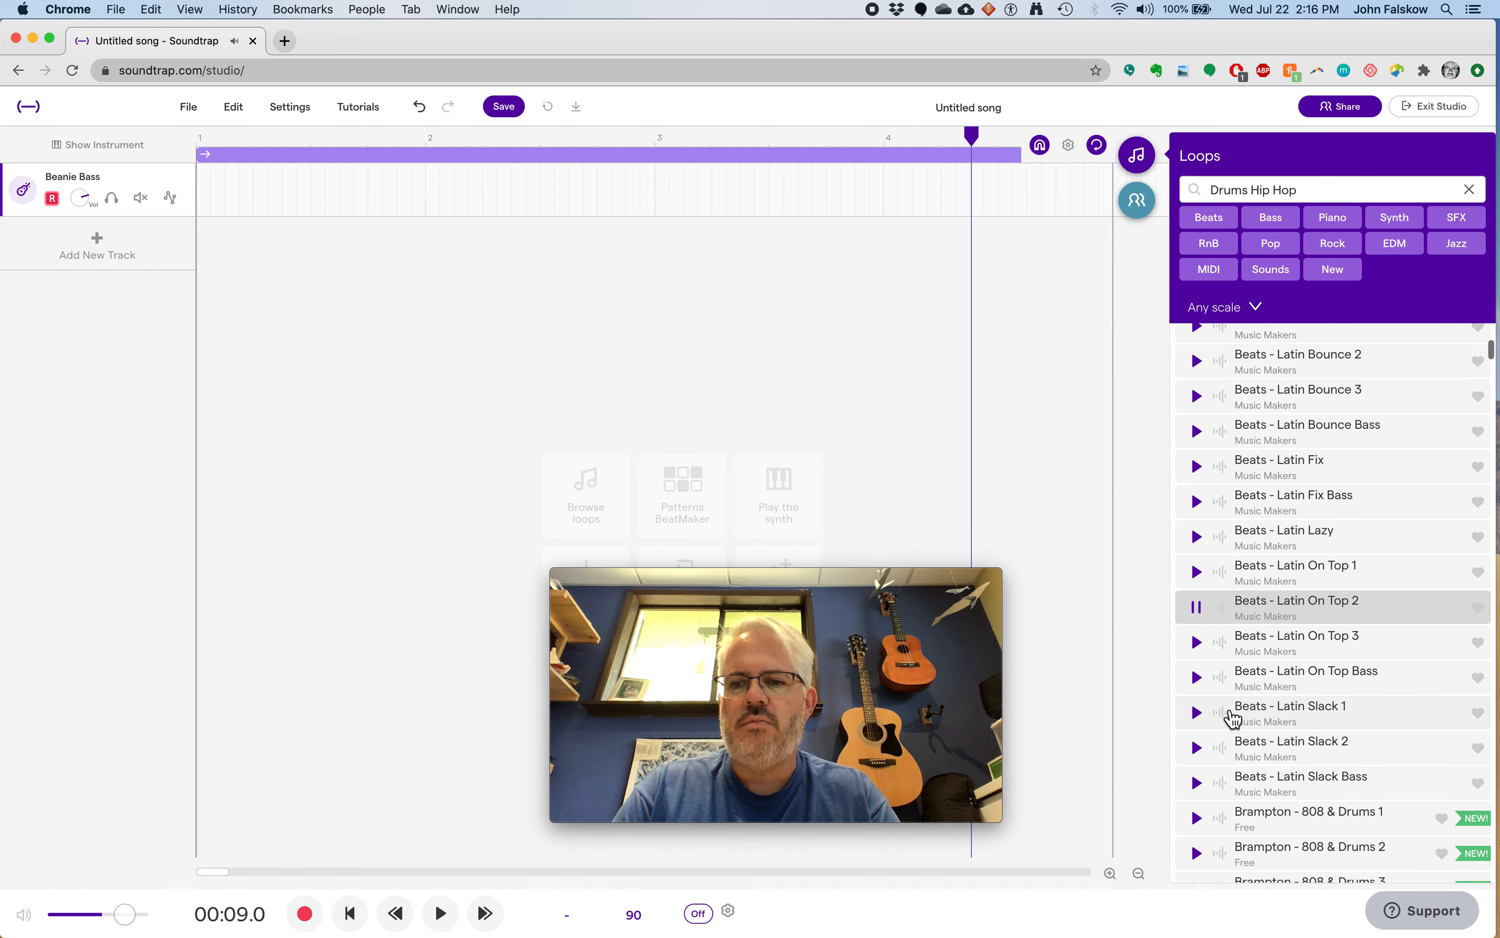
left_click(1198, 713)
- Preview the Full and Perc versions of the Brampton - Beat 1 loop
scroll(1276, 714, "down", 8)
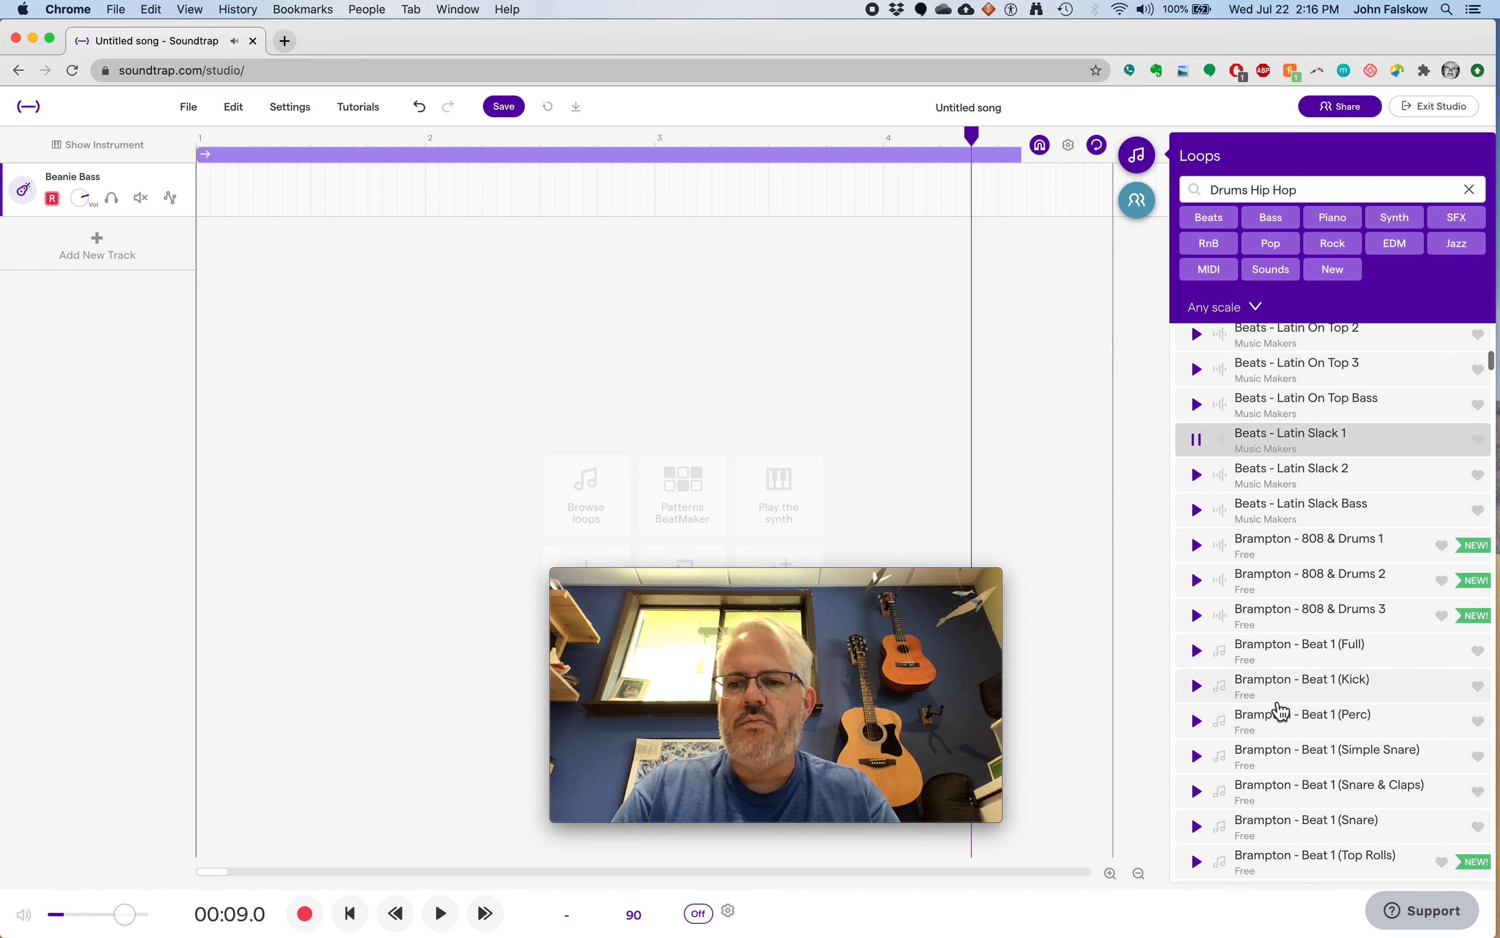
left_click(1198, 645)
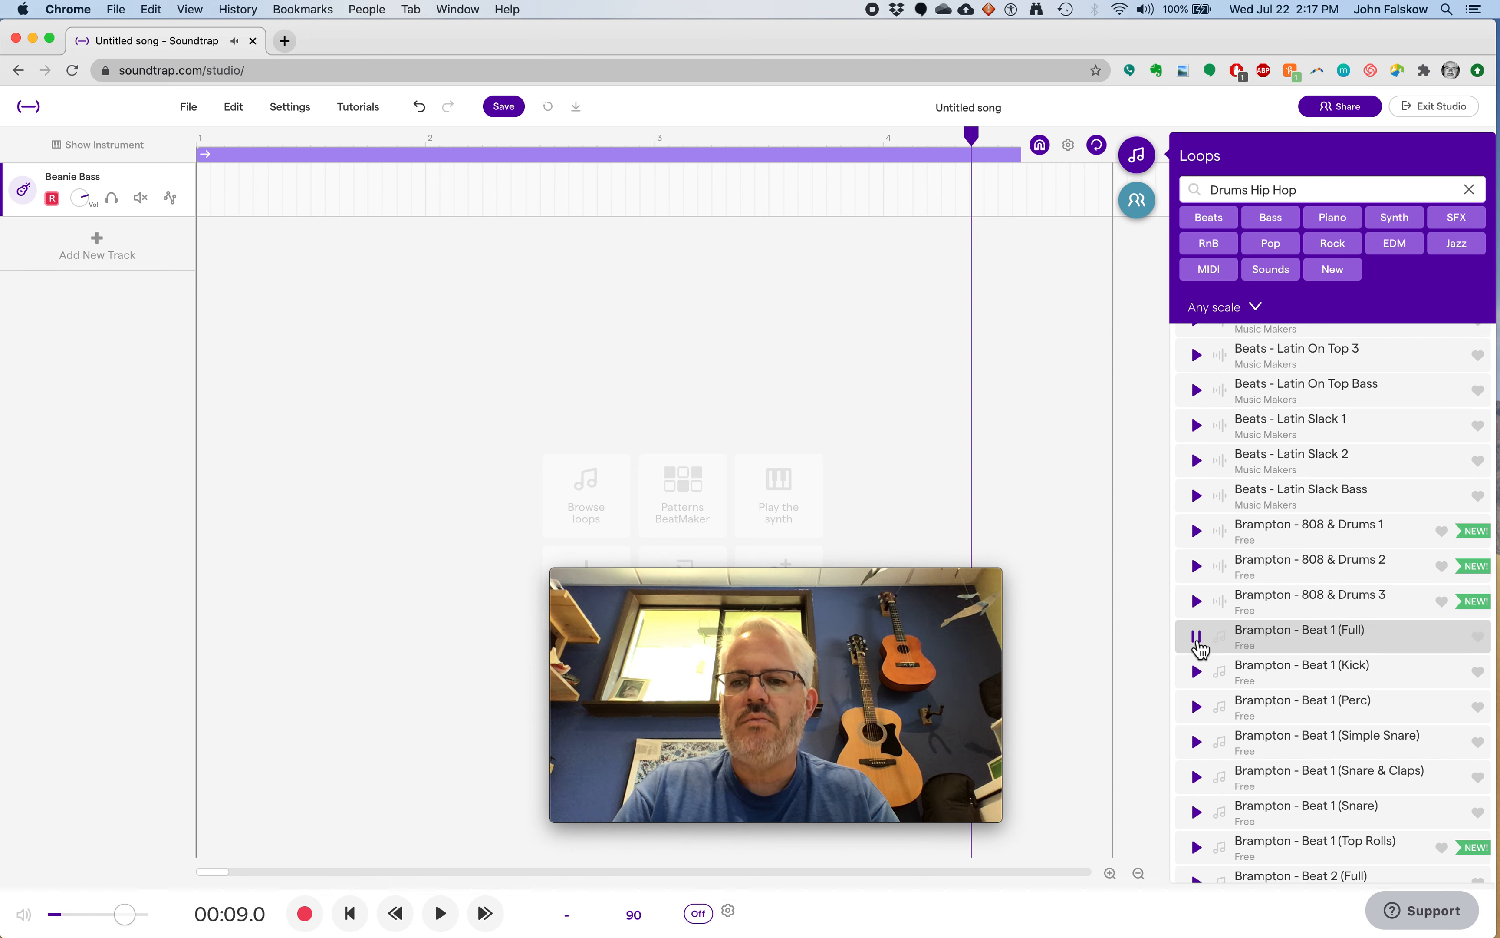
left_click(1197, 708)
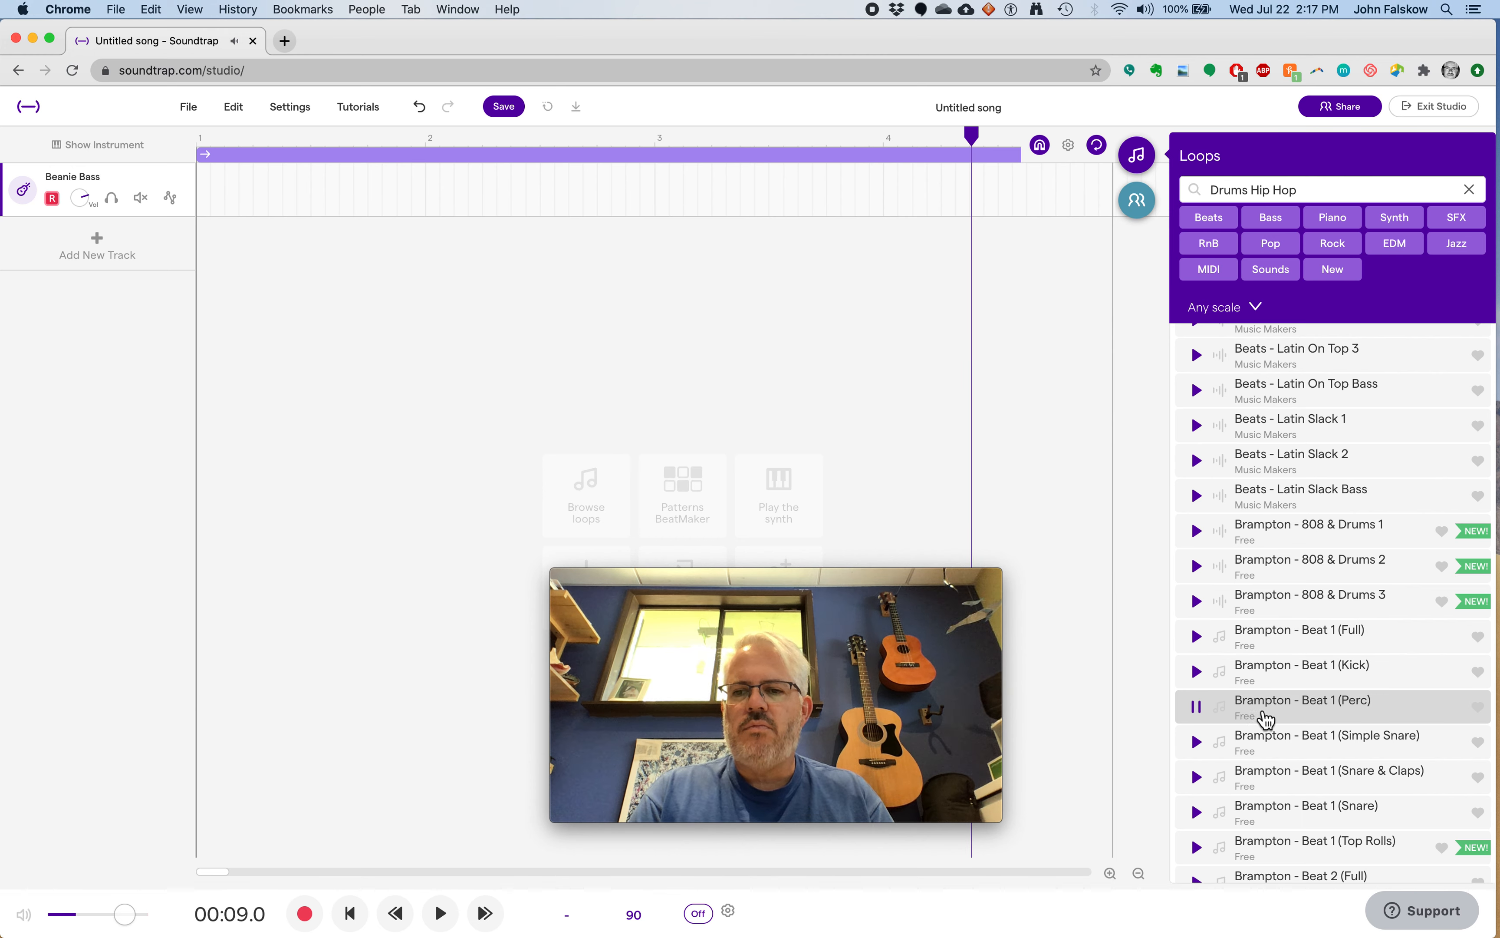
- Preview the loops Brampton - Beat 2 (Rim) and Brampton - Beat 5 (Full)
scroll(1249, 743, "down", 5)
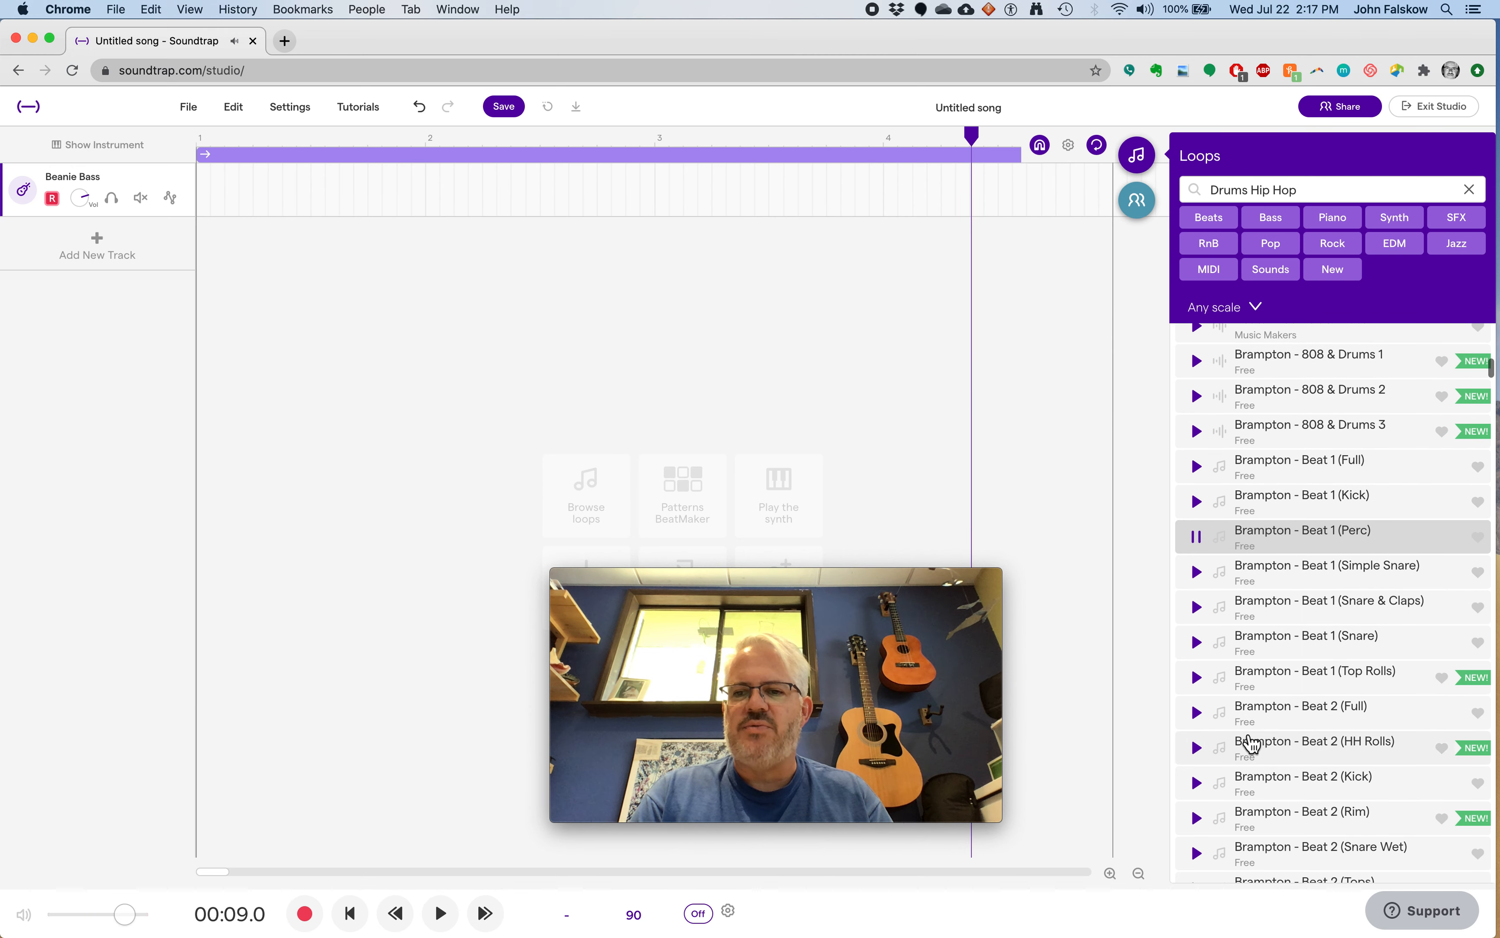
scroll(1247, 747, "down", 5)
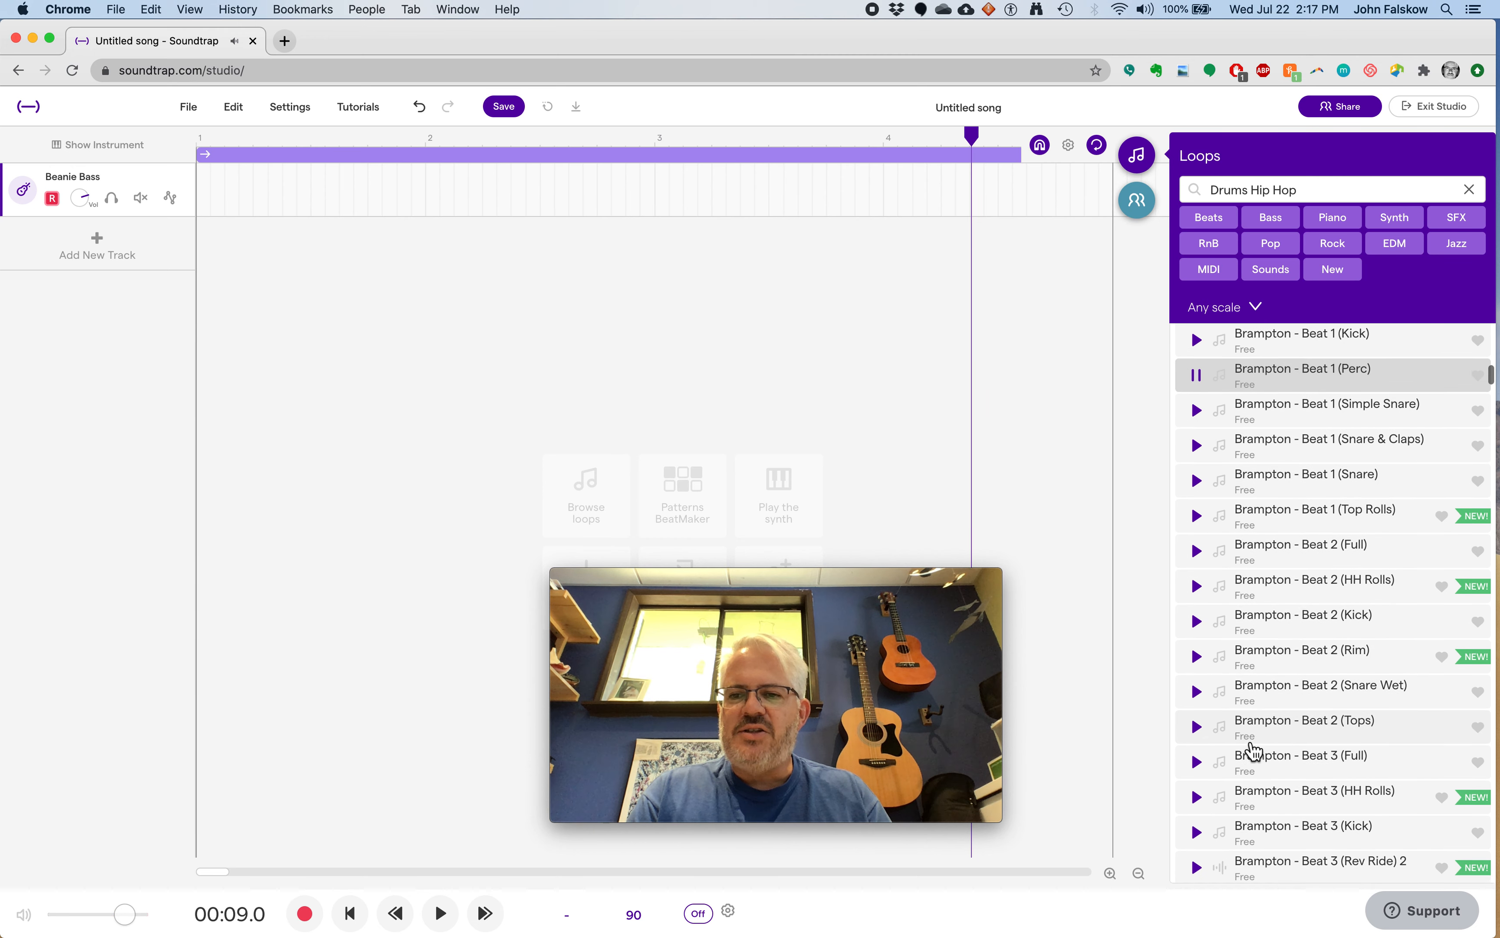
left_click(1197, 651)
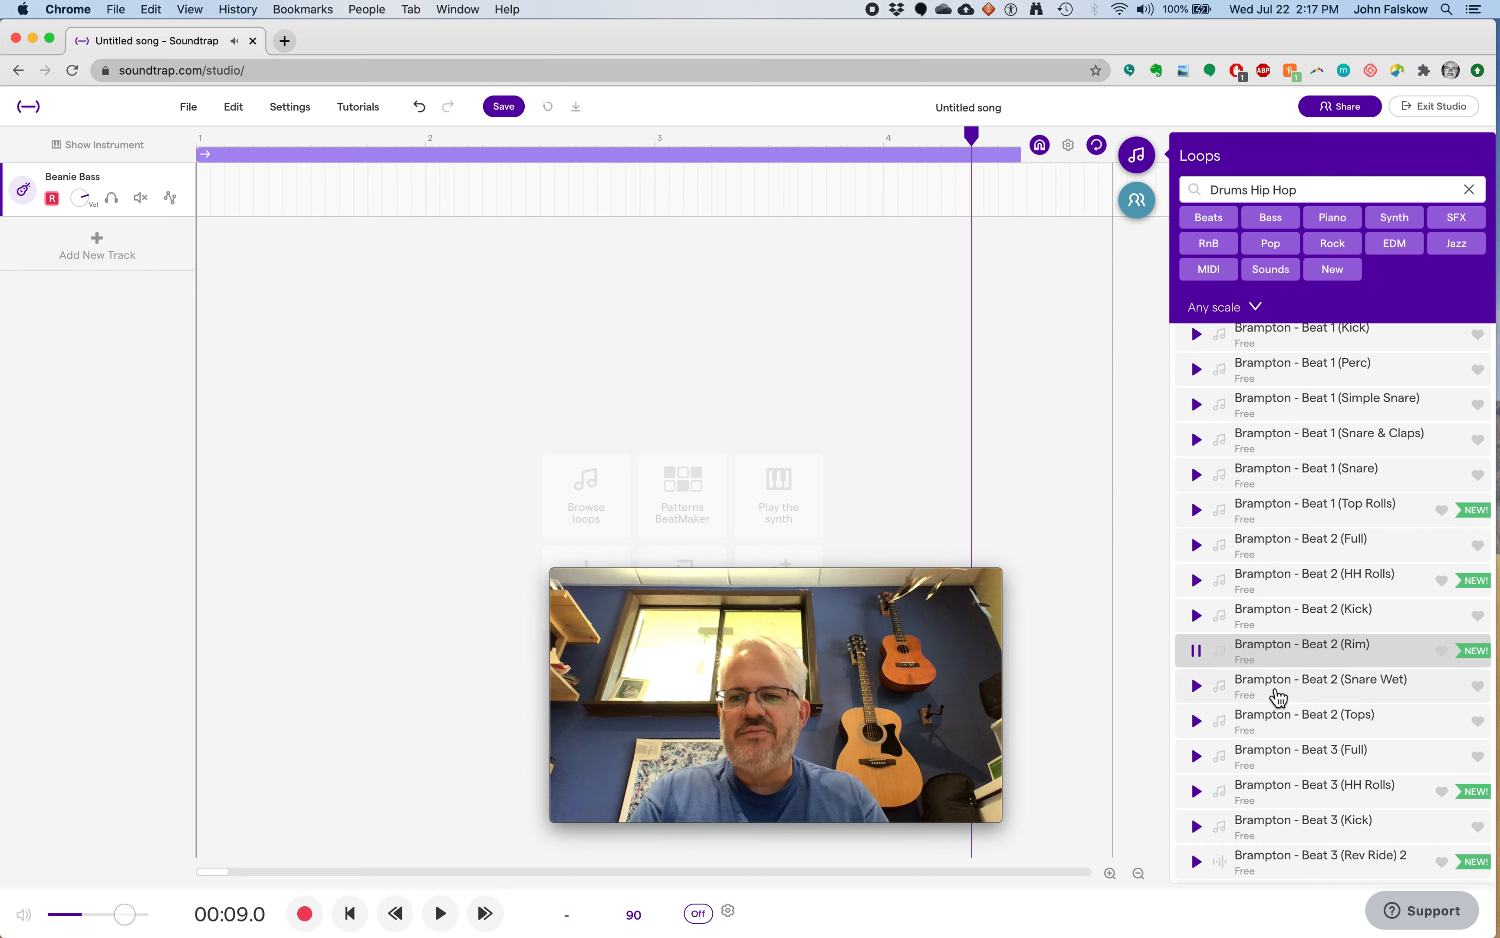
scroll(1278, 697, "down", 10)
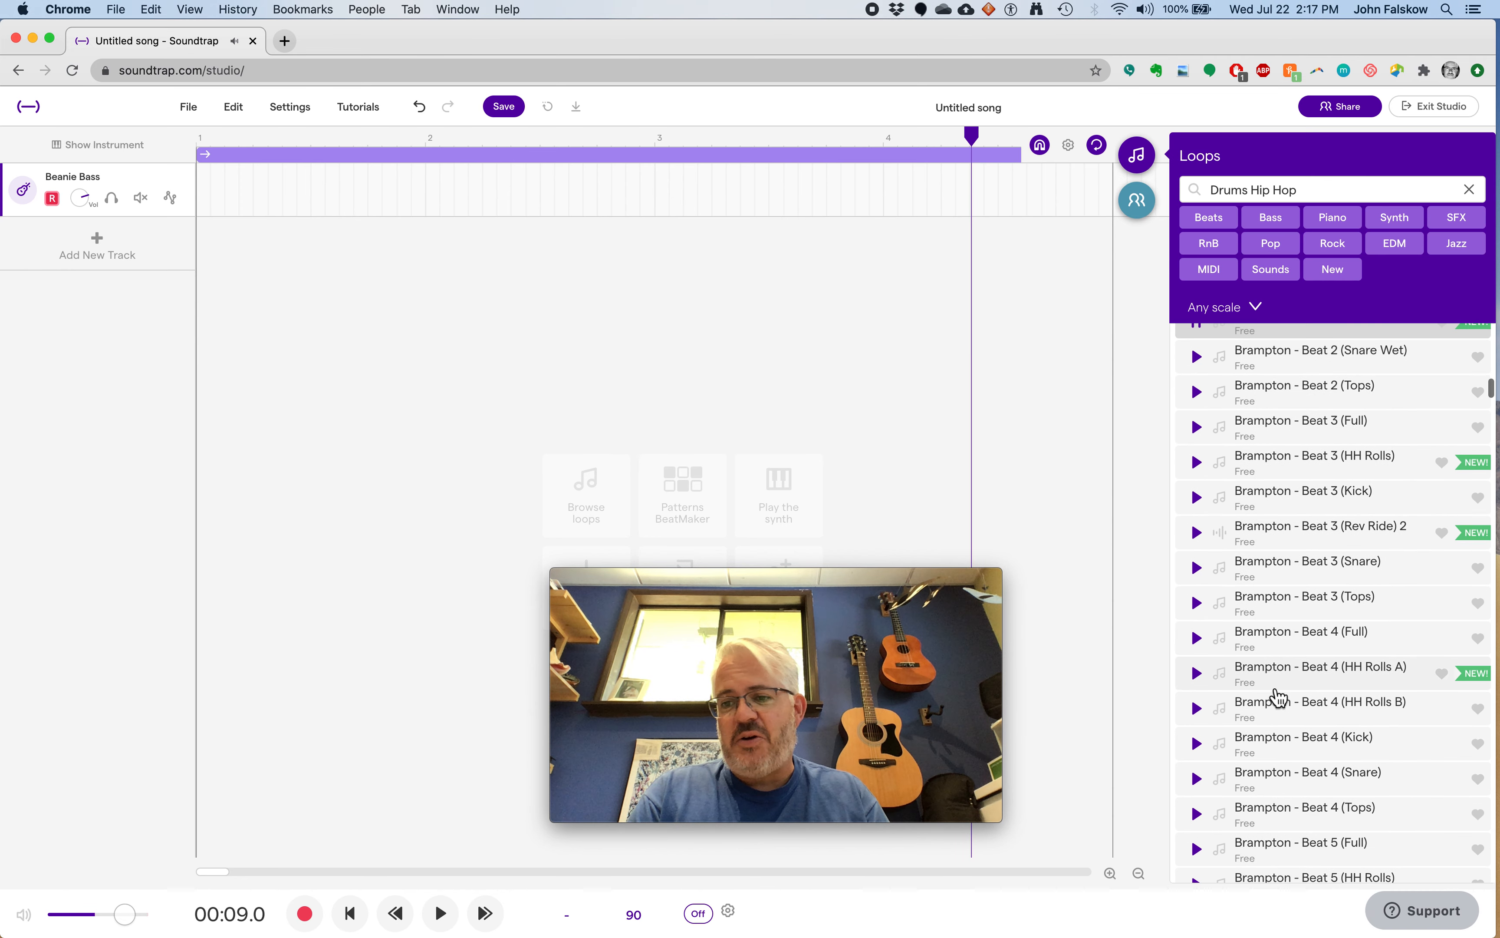
scroll(1279, 697, "down", 2)
left_click(1198, 771)
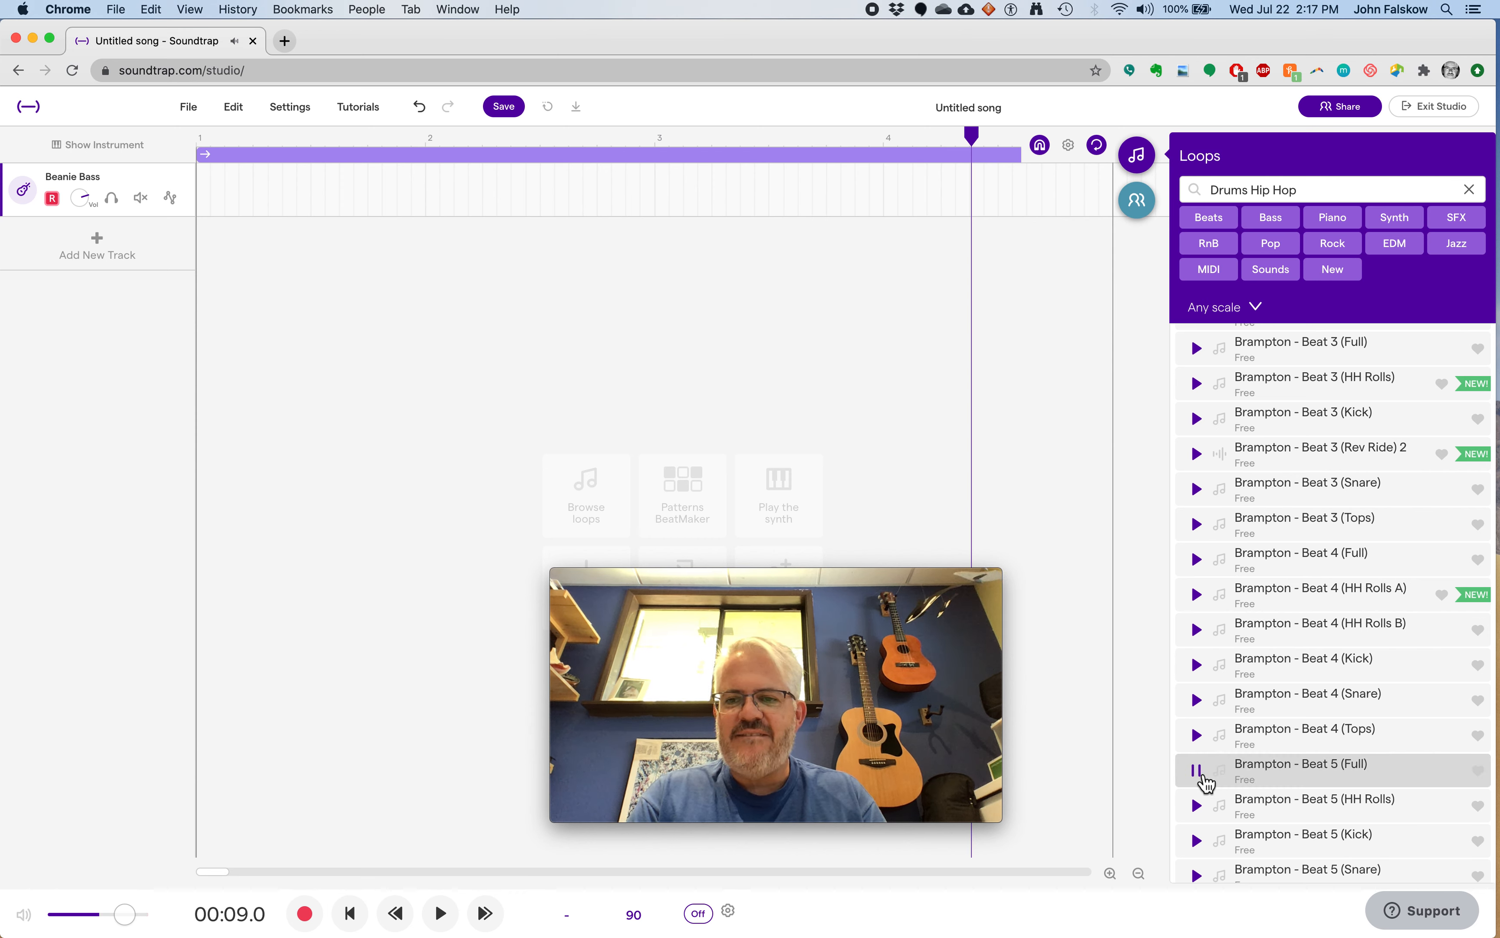
- Add the Brampton - Beat 5 (Full) loop to the song as a new track and play it back
double_click(1281, 773)
key("space")
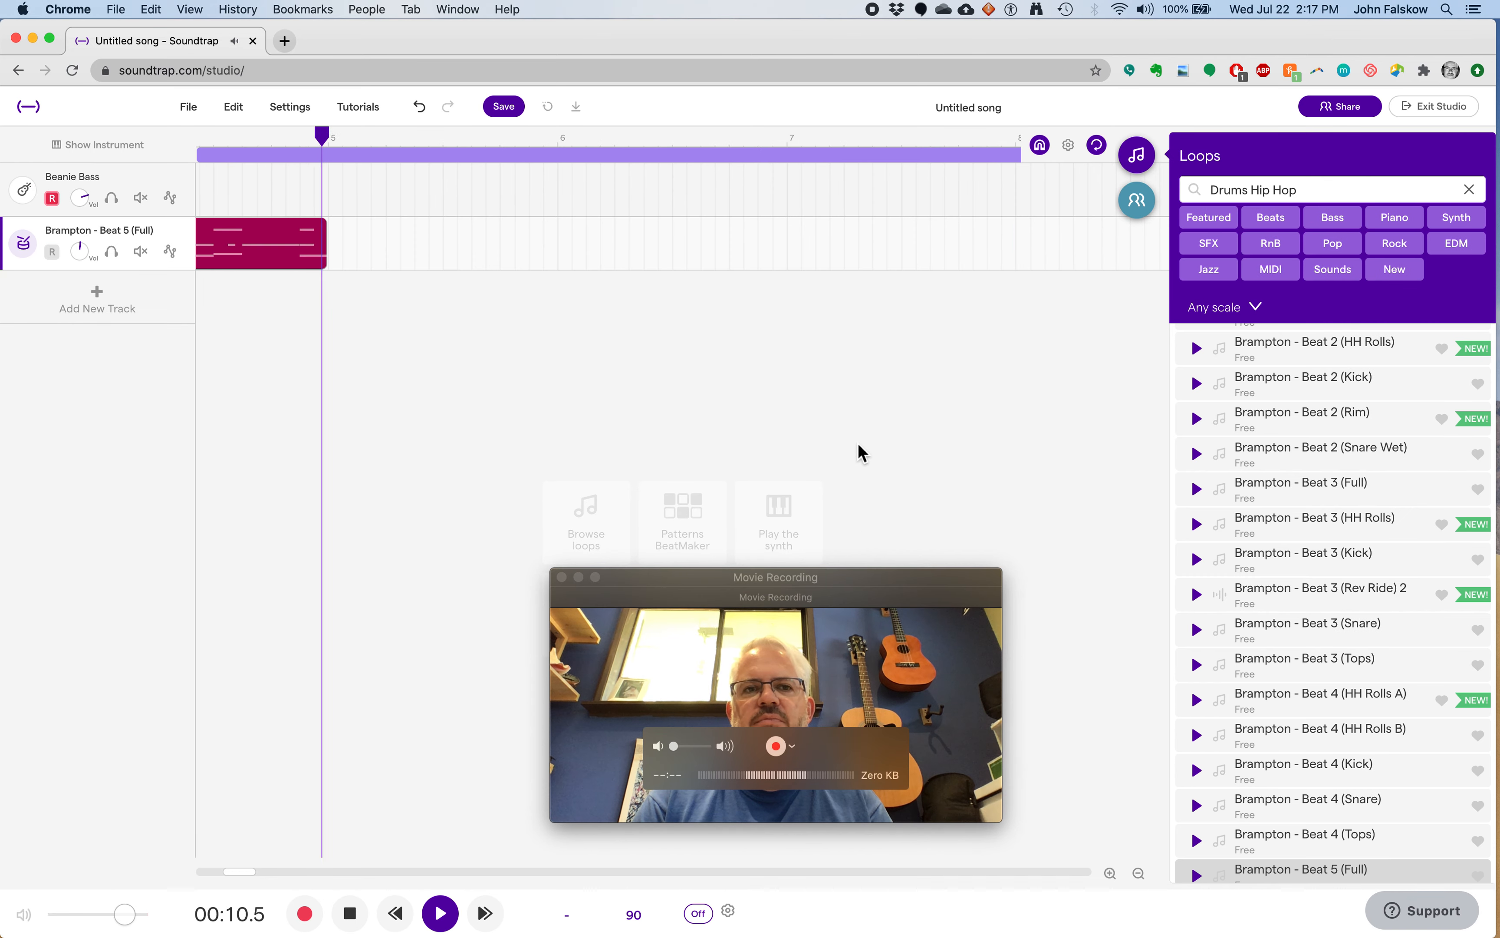
key("space")
- Extend the Brampton - Beat 5 (Full) region by repeating the loop up to bar 9
mouse_move(1000, 223)
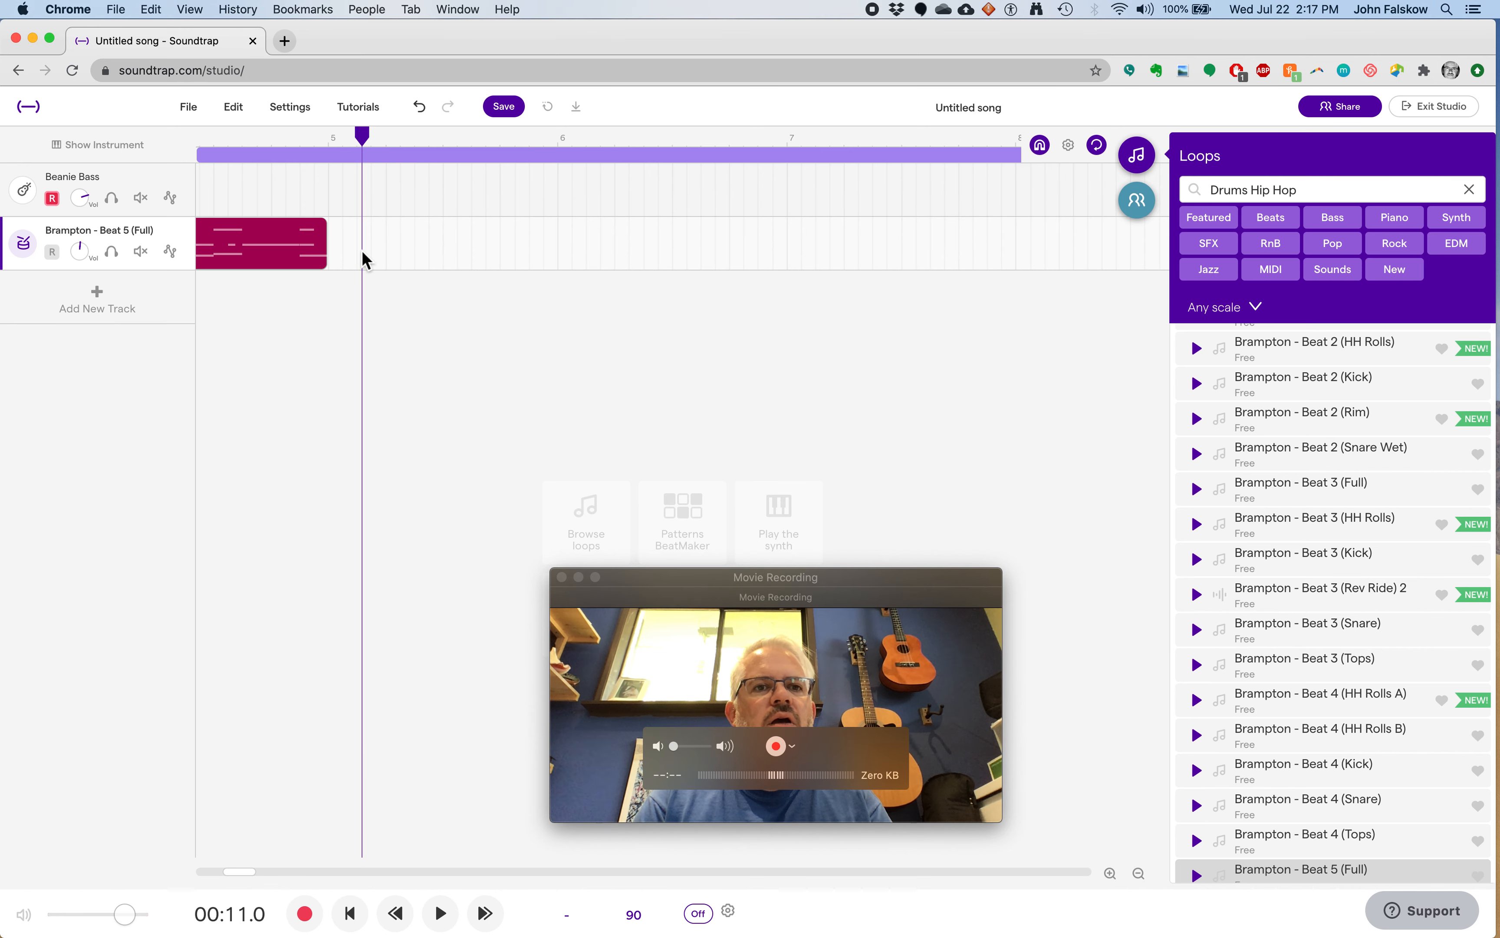
left_click_drag(320, 225, 1014, 221)
scroll(1010, 227, "down", 10)
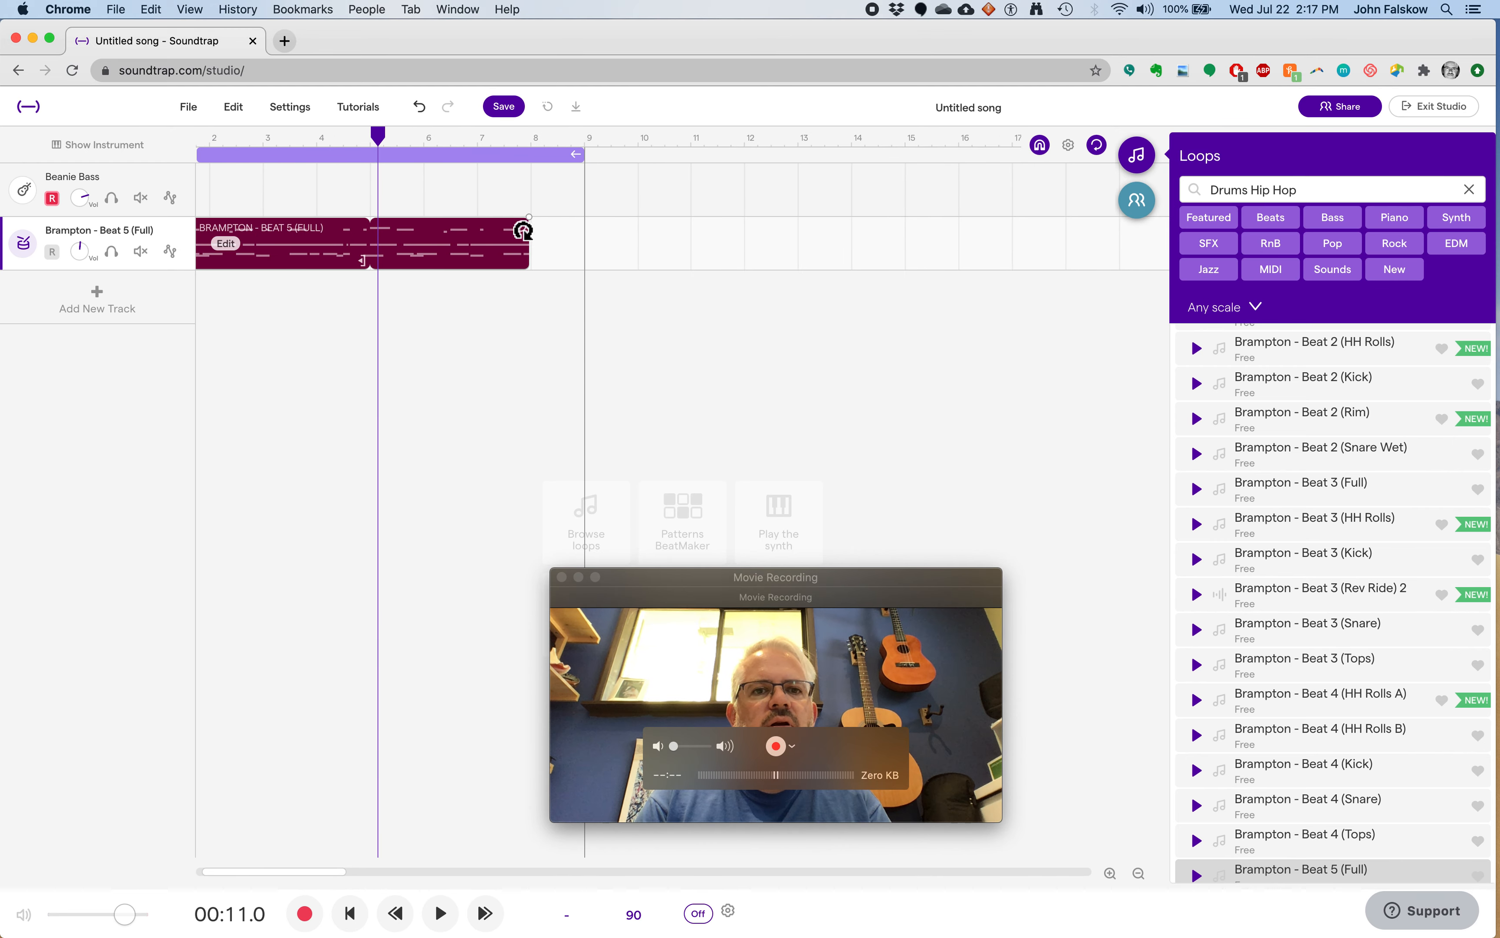
left_click_drag(527, 229, 582, 234)
- Shorten the cycle range so it ends at bar 5, and return the playhead to the song's start
left_click_drag(584, 160, 369, 181)
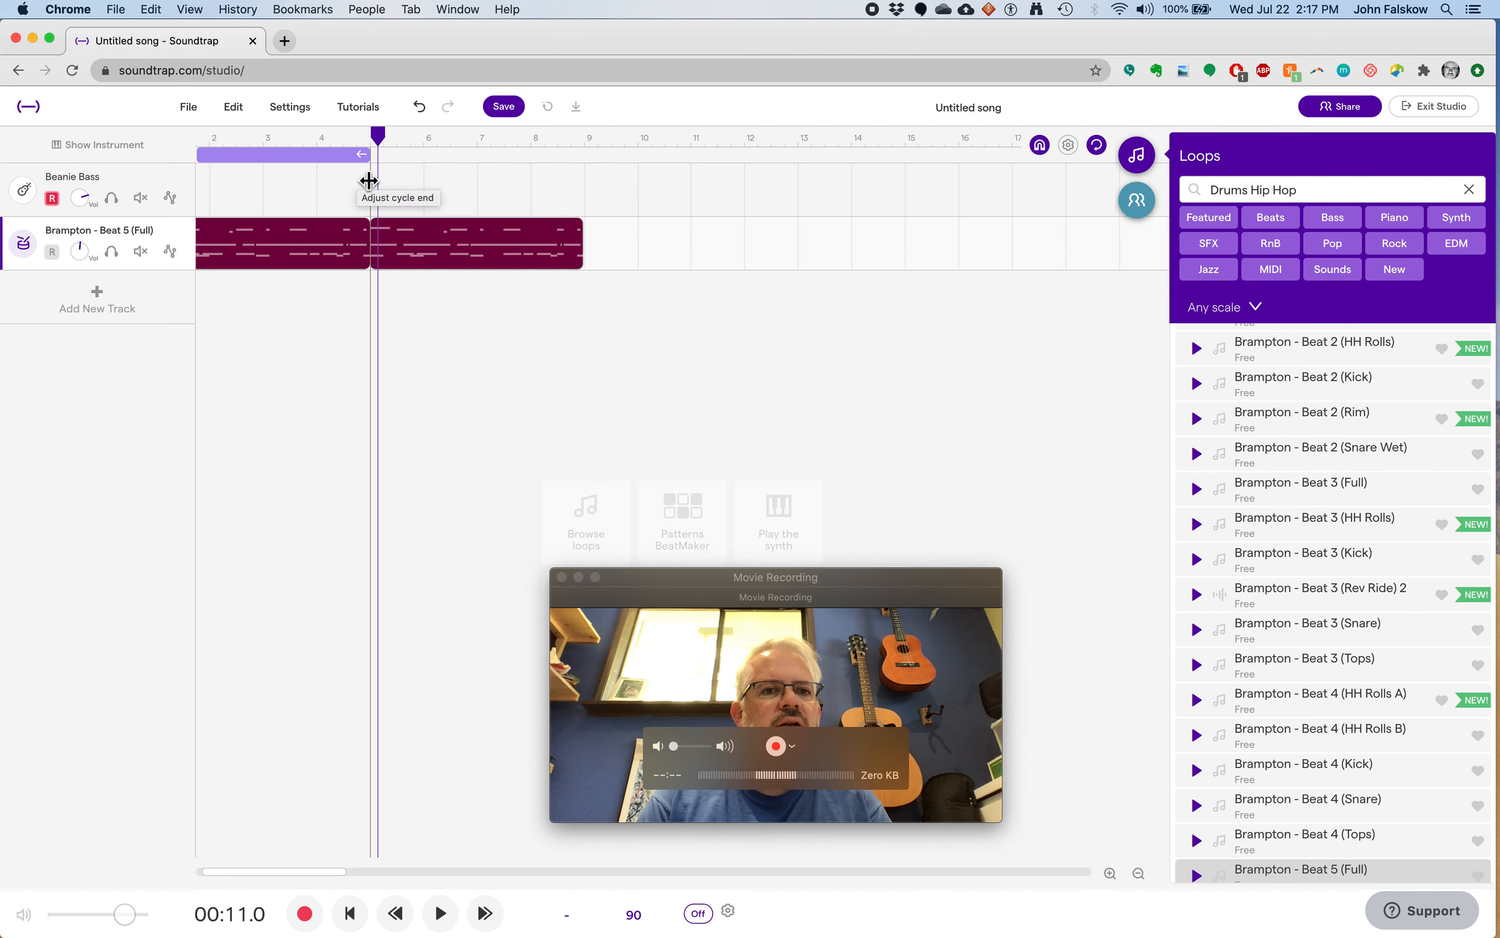
scroll(375, 385, "left", 2)
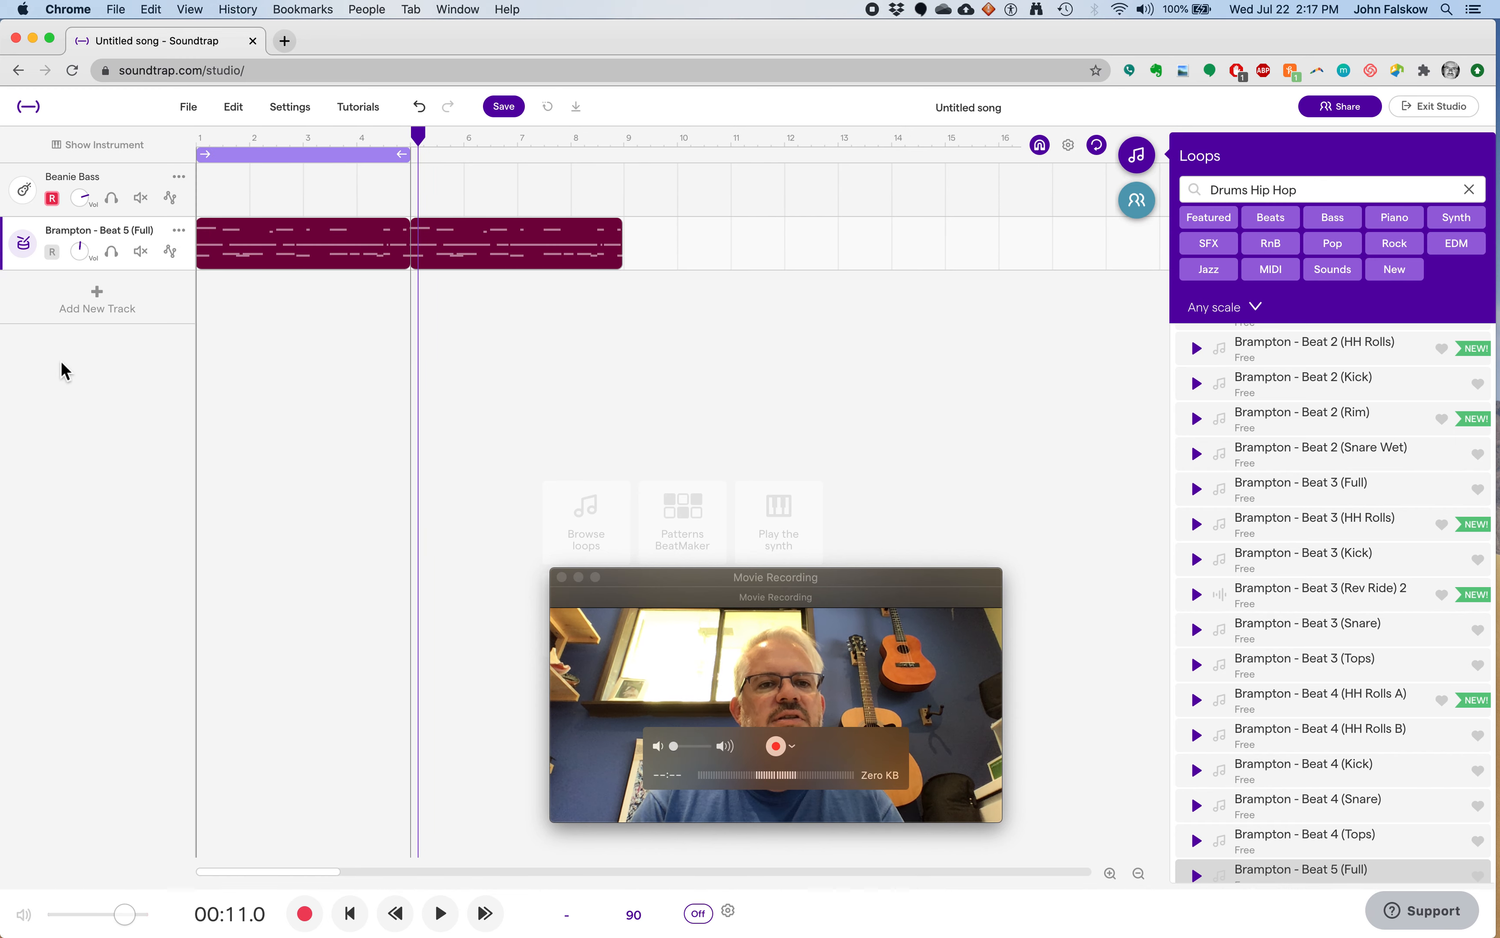
scroll(65, 371, "up", 2)
scroll(65, 371, "down", 2)
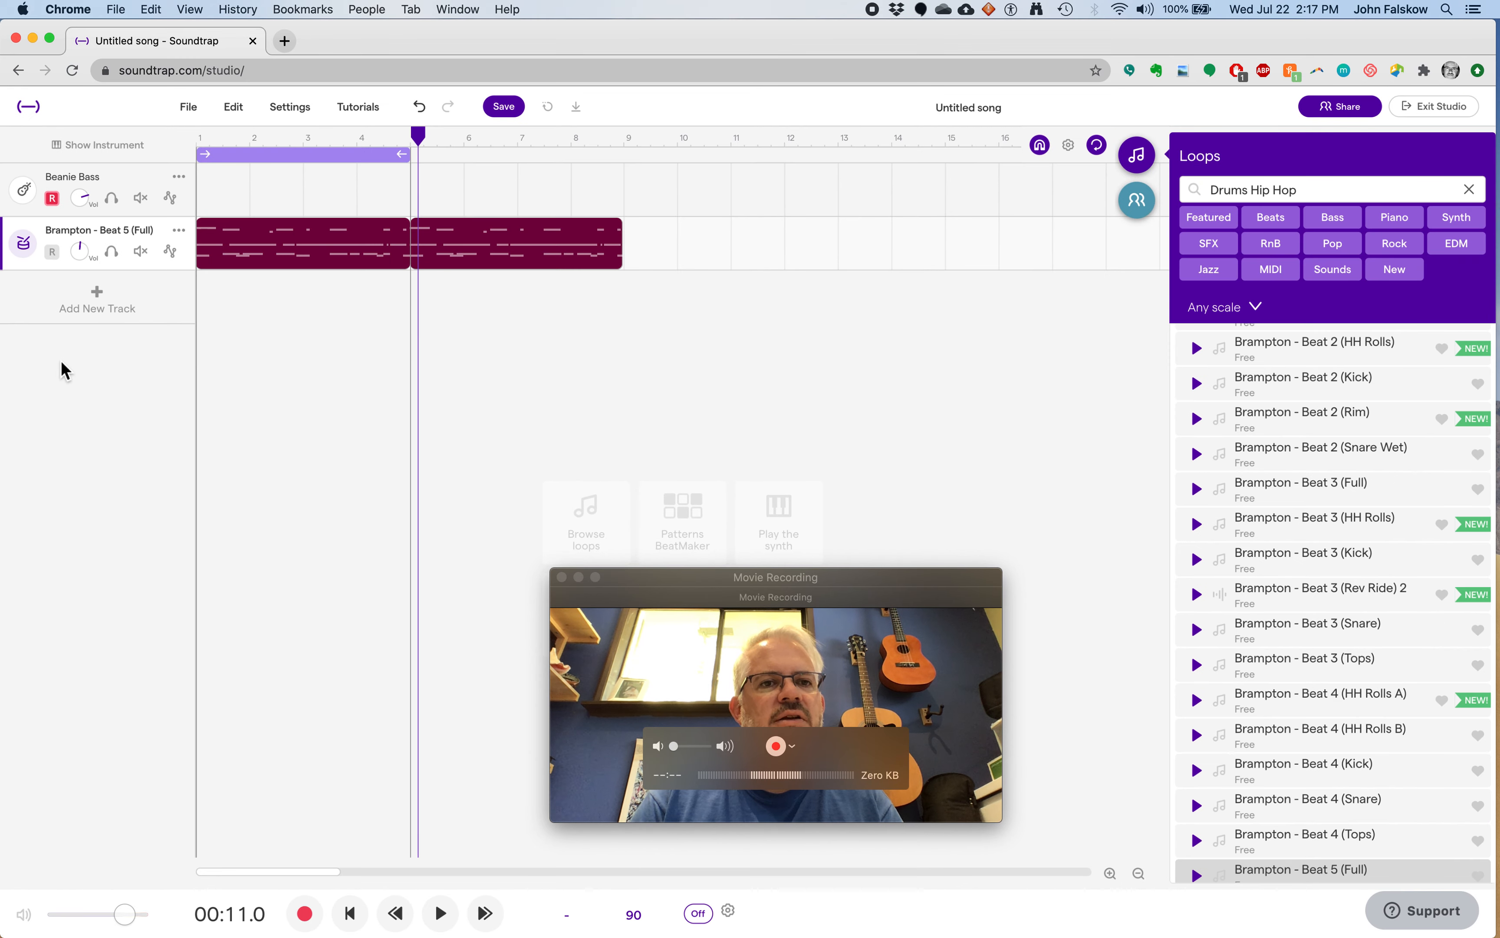
left_click(474, 147)
mouse_move(412, 155)
left_mouse_down()
mouse_move(438, 153)
mouse_move(406, 165)
left_mouse_up()
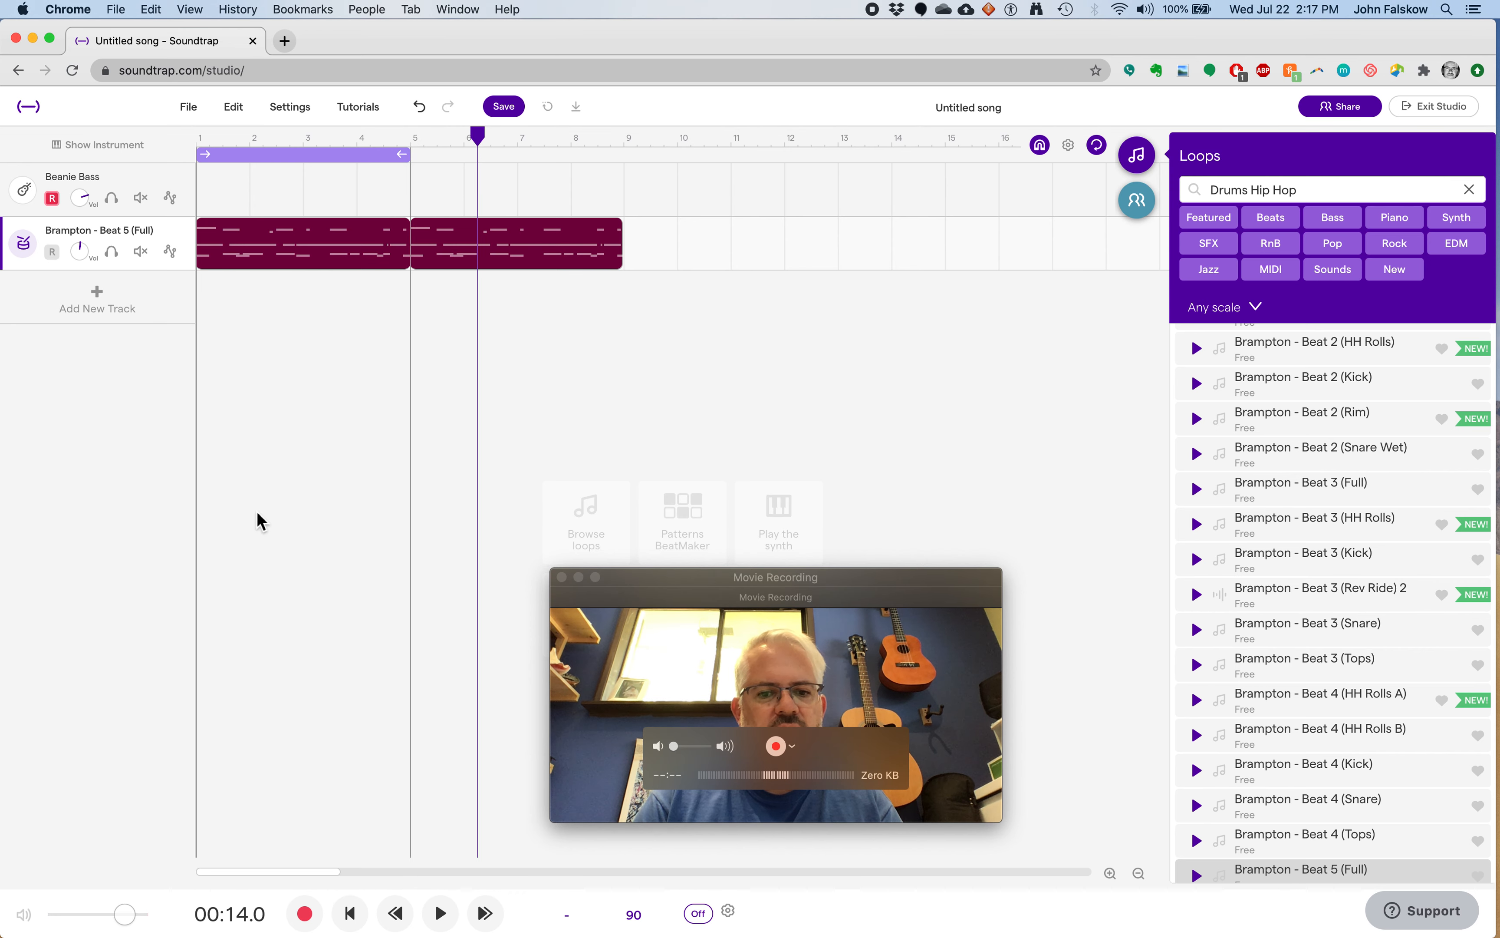
left_click(349, 913)
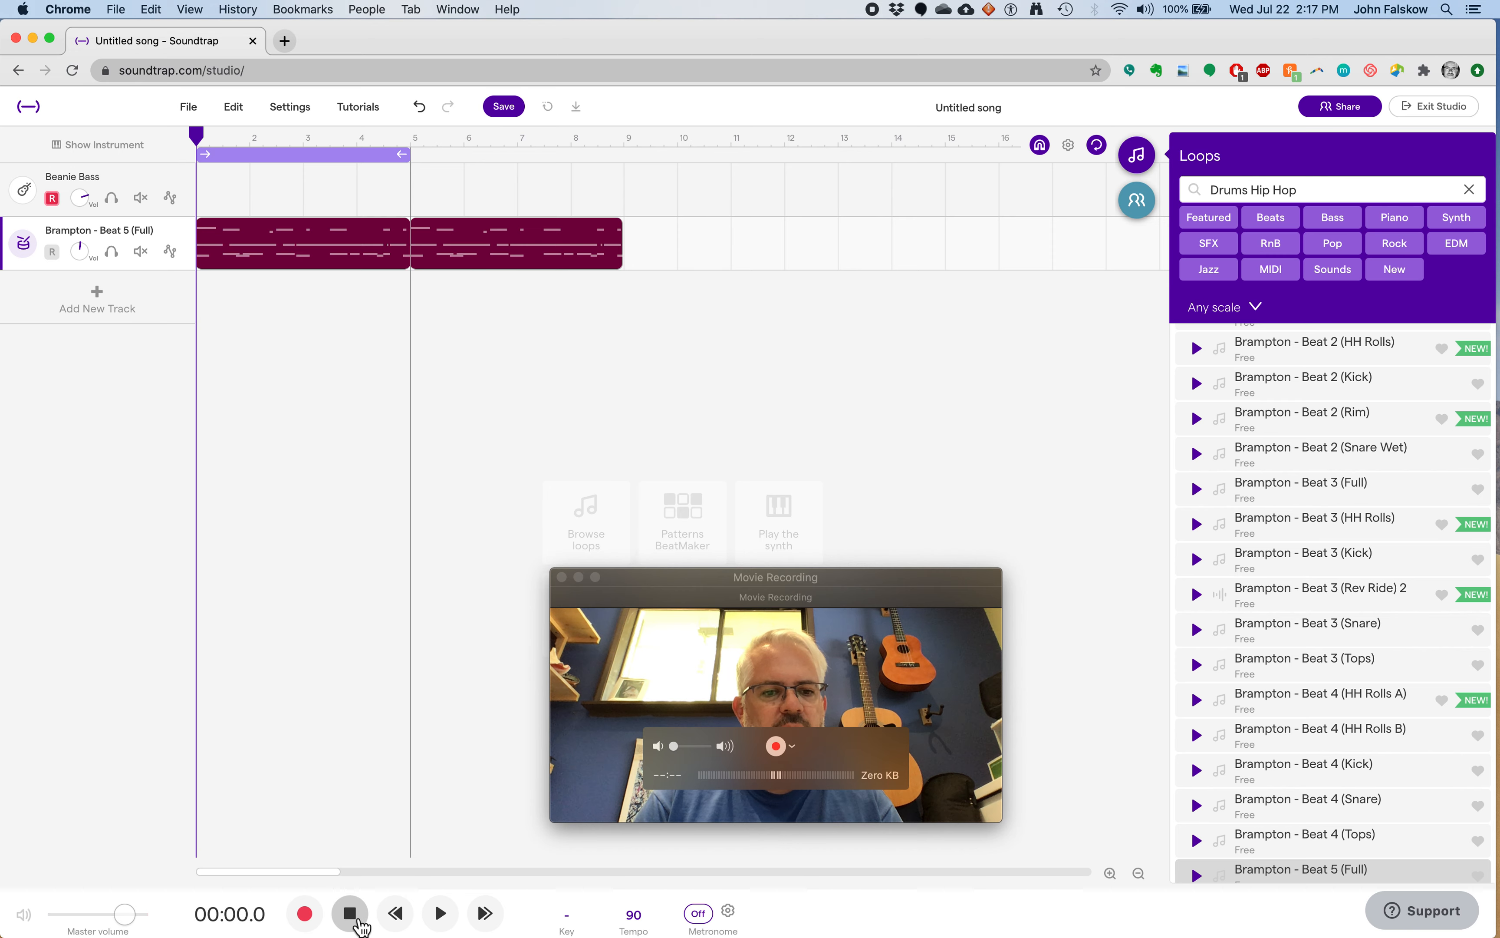
- Open the Beanie Bass track's instrument keyboard and move the camera preview window away from the keys and knobs
left_click(642, 653)
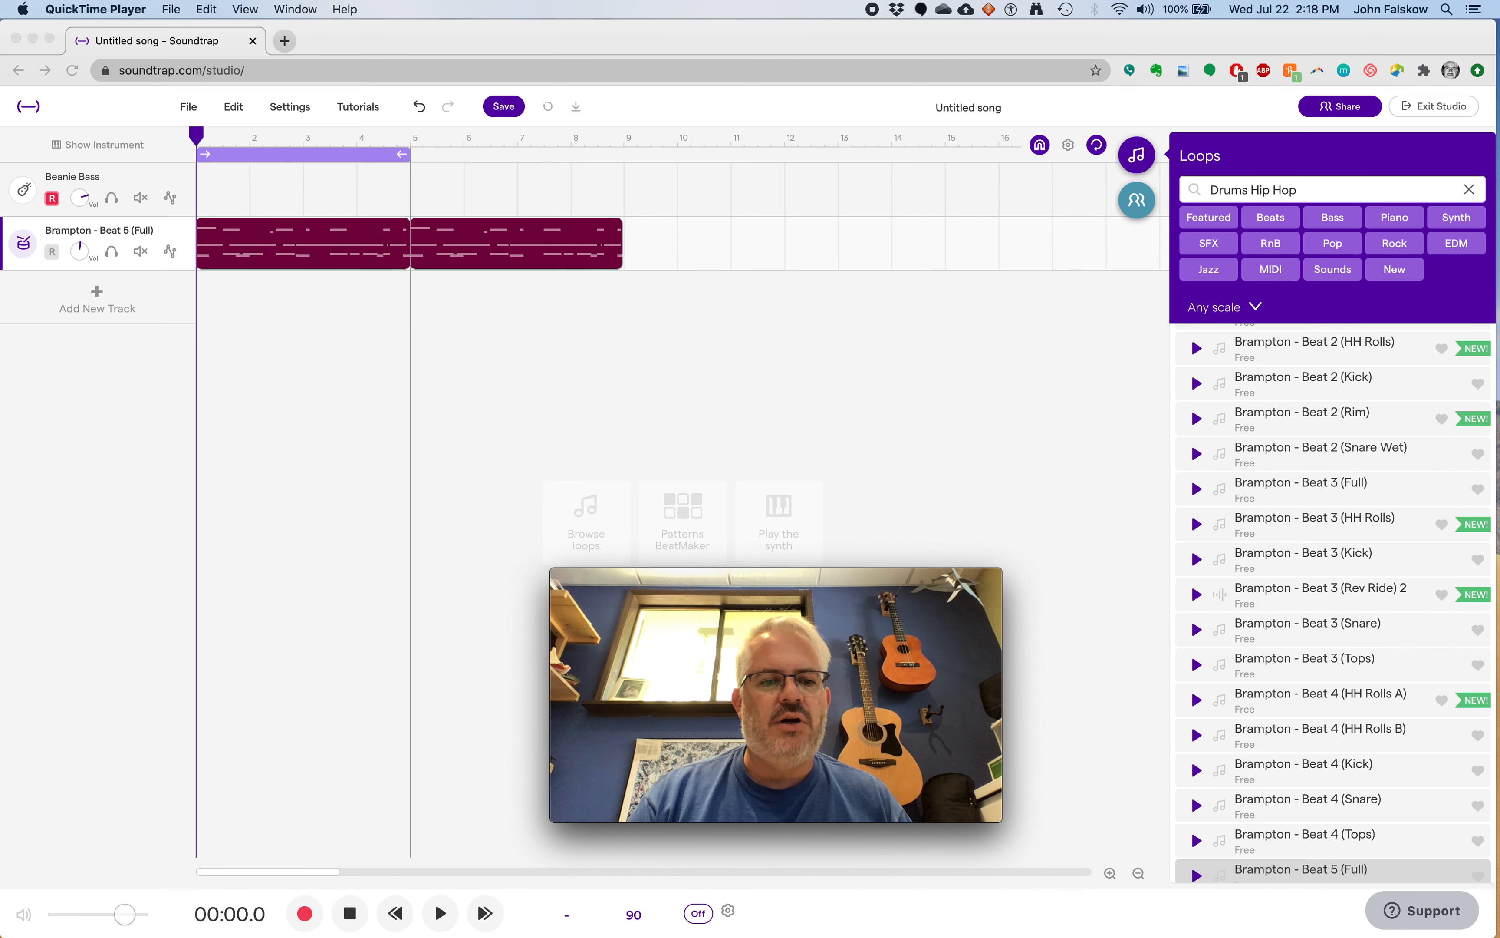
left_click(352, 924)
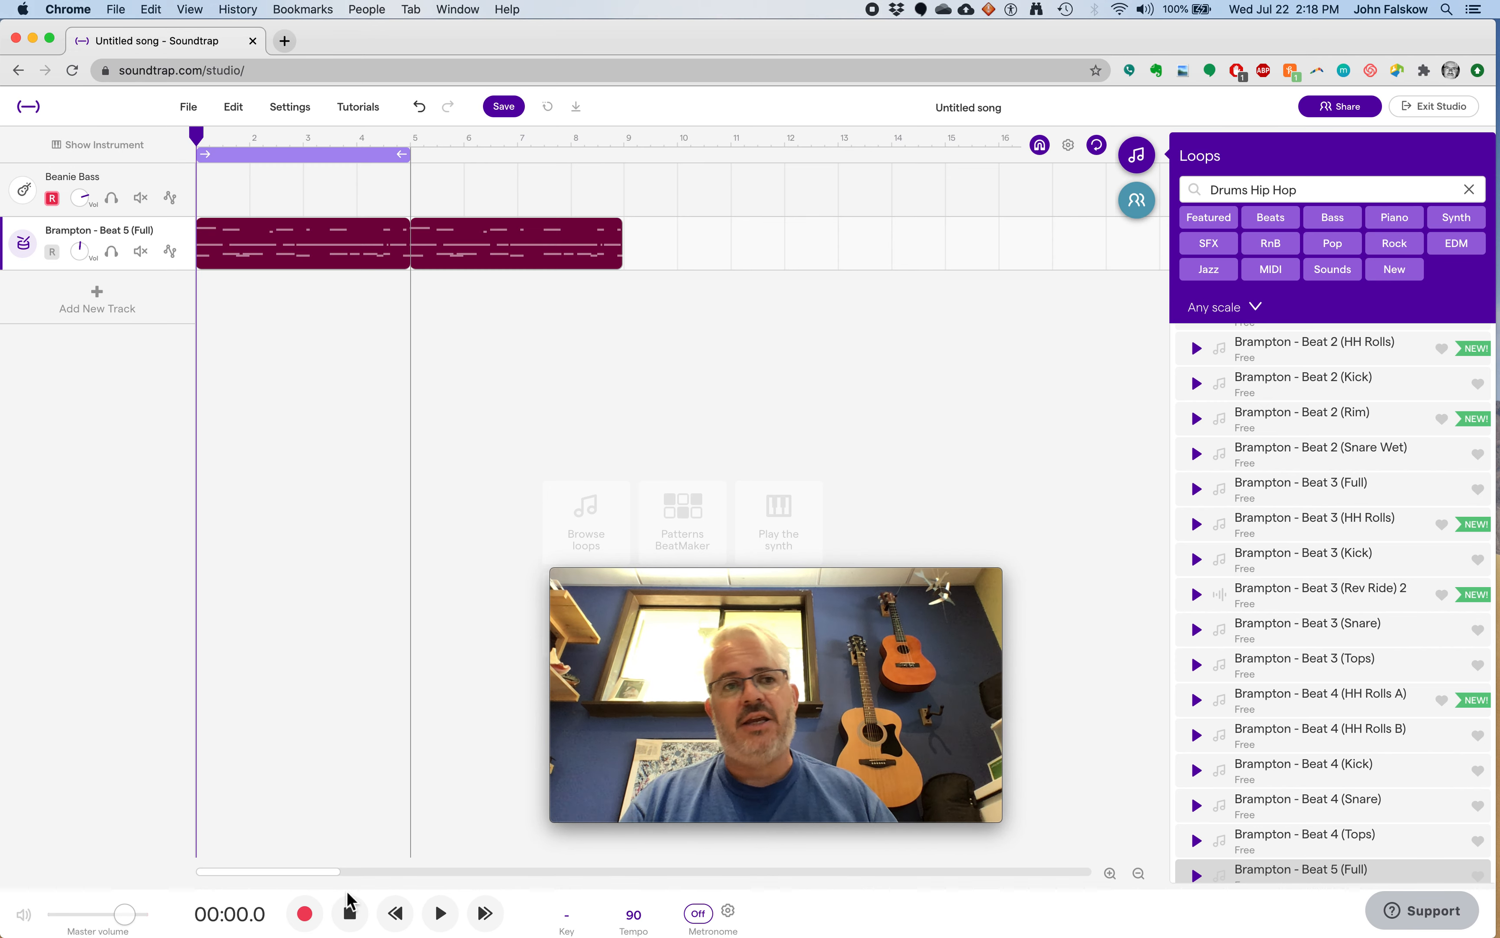
left_click(23, 190)
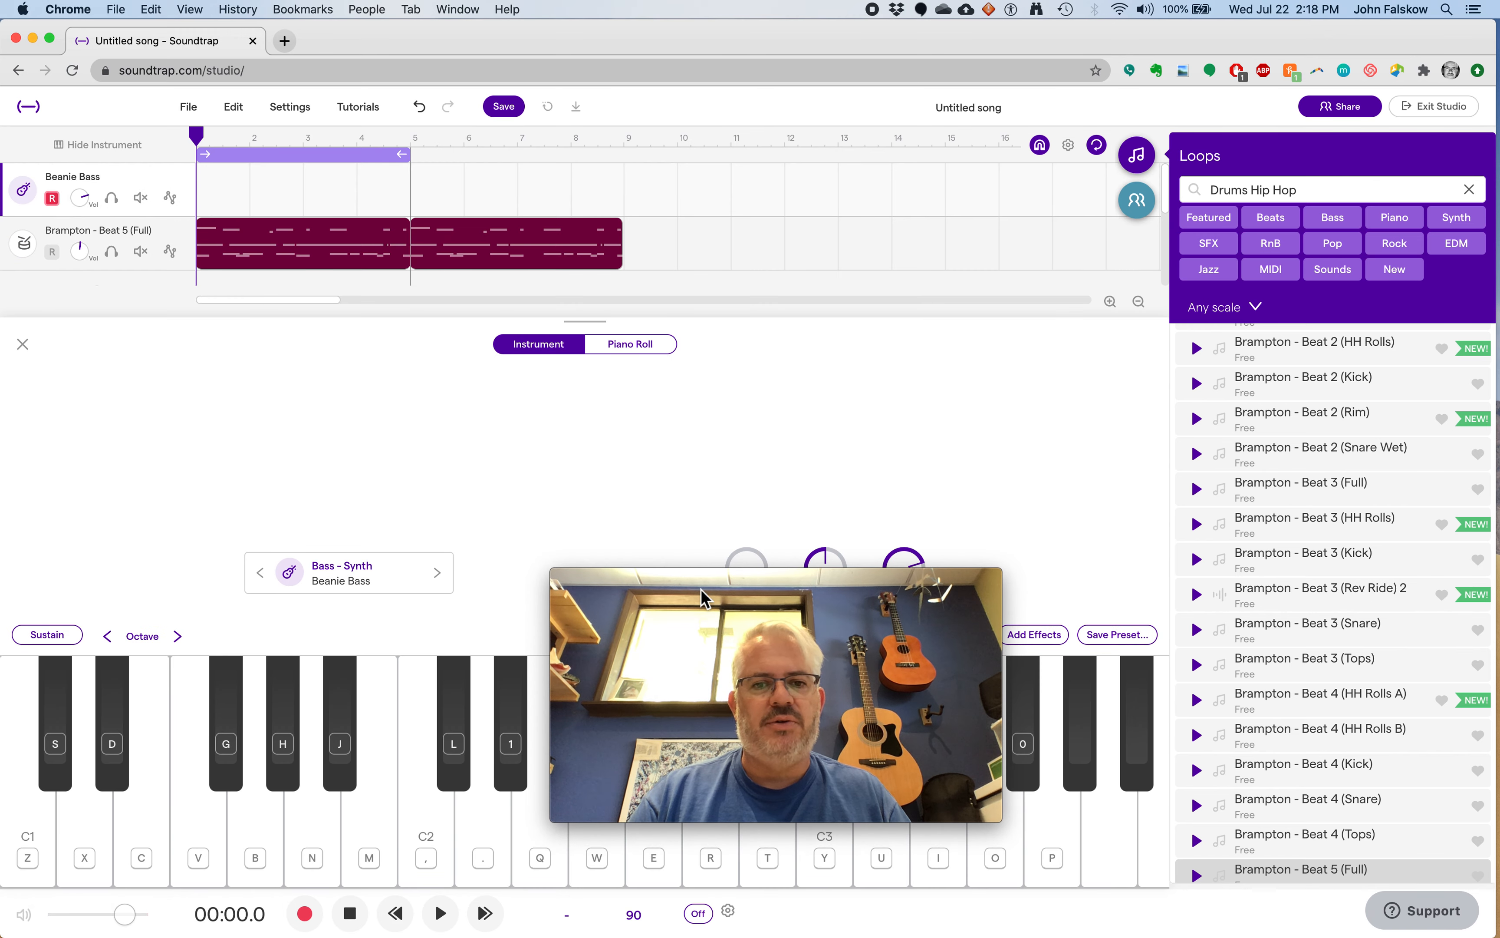
left_click_drag(699, 585, 1174, 422)
left_click(491, 482)
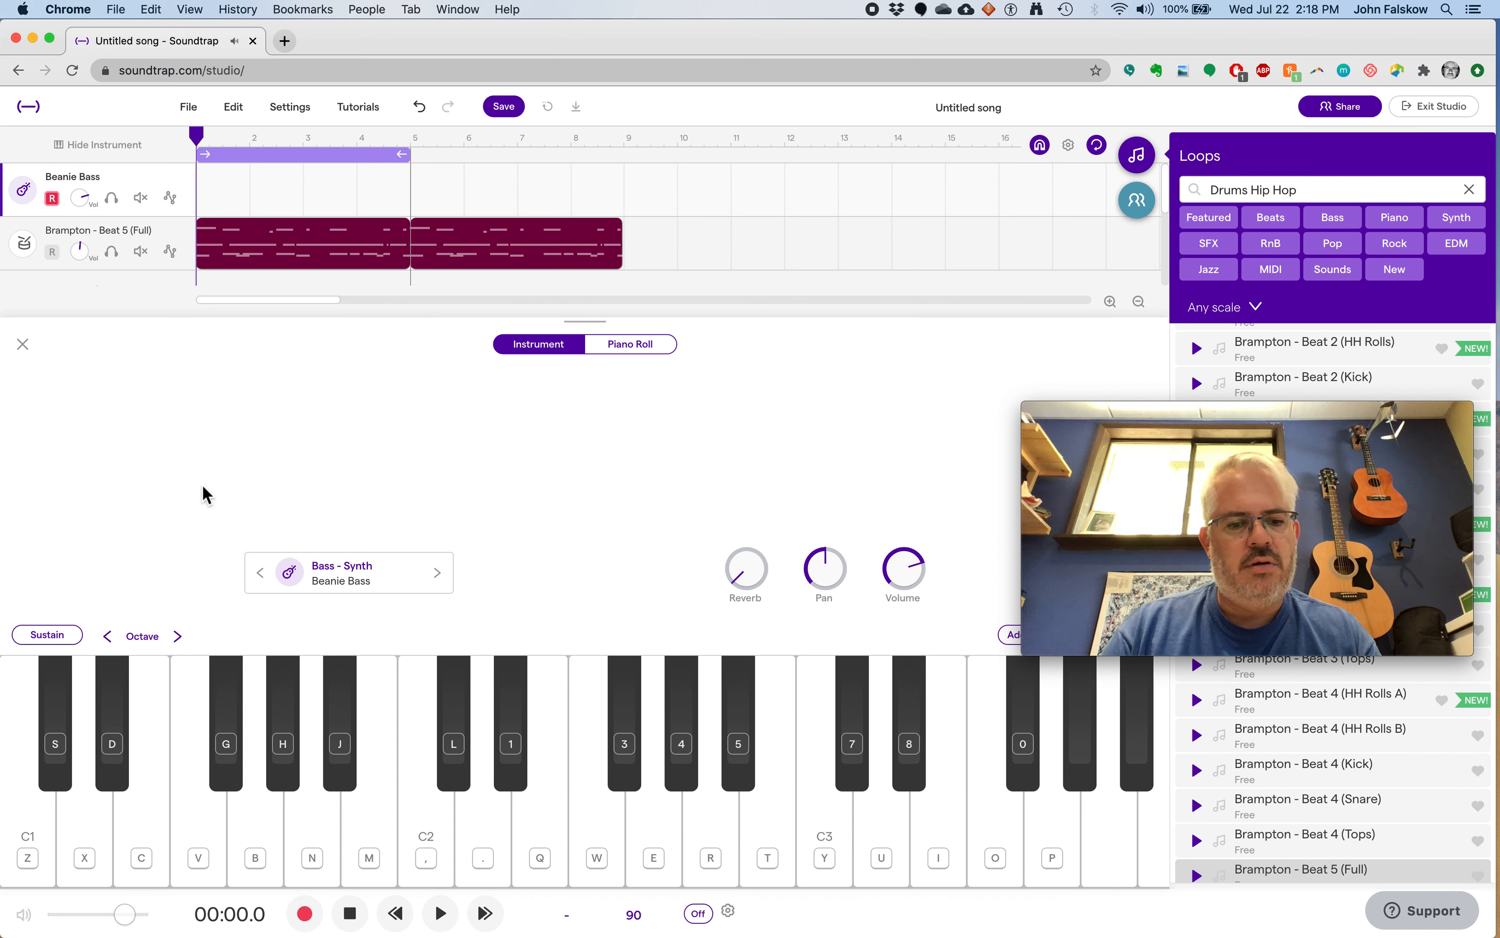
- Try out bass notes on the Beanie Bass keyboard, including F1, B1, C2 and C#2, to find a bass line
key("s")
key("d")
key("d")
key("h")
key("j")
key("d")
key("s")
key("v")
key("m")
key("v")
key("comma")
key("v")
key("comma")
key("l")
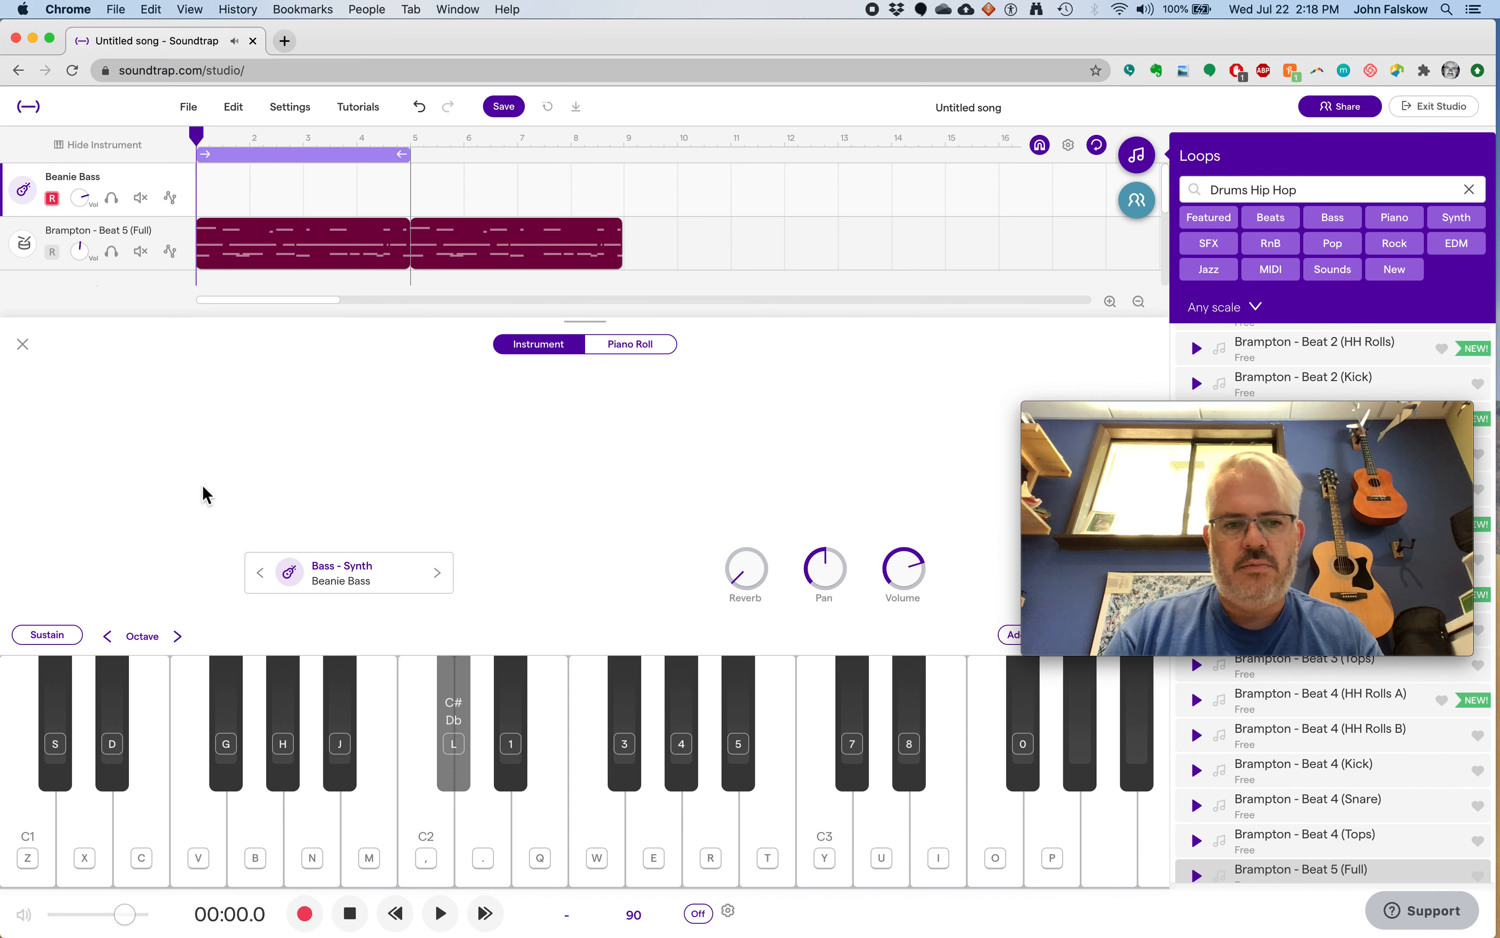
key("m")
key("v")
key("comma")
key("l")
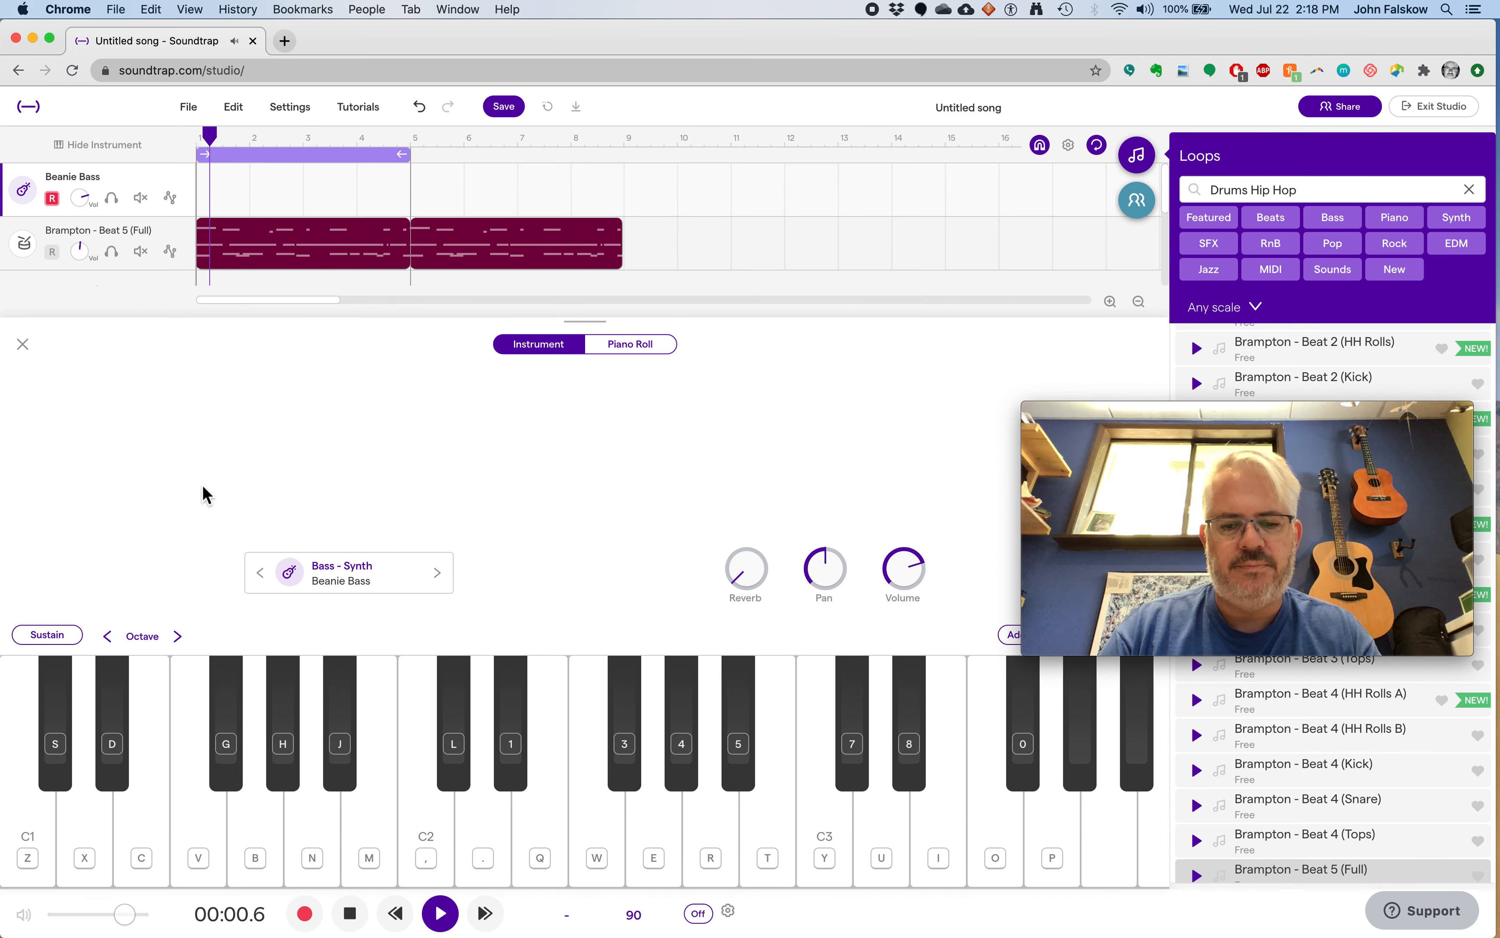
- Practise a bass line built mainly on F1, C2 and C#2 over the cycling drum loop, and return the playhead to the start
key("v")
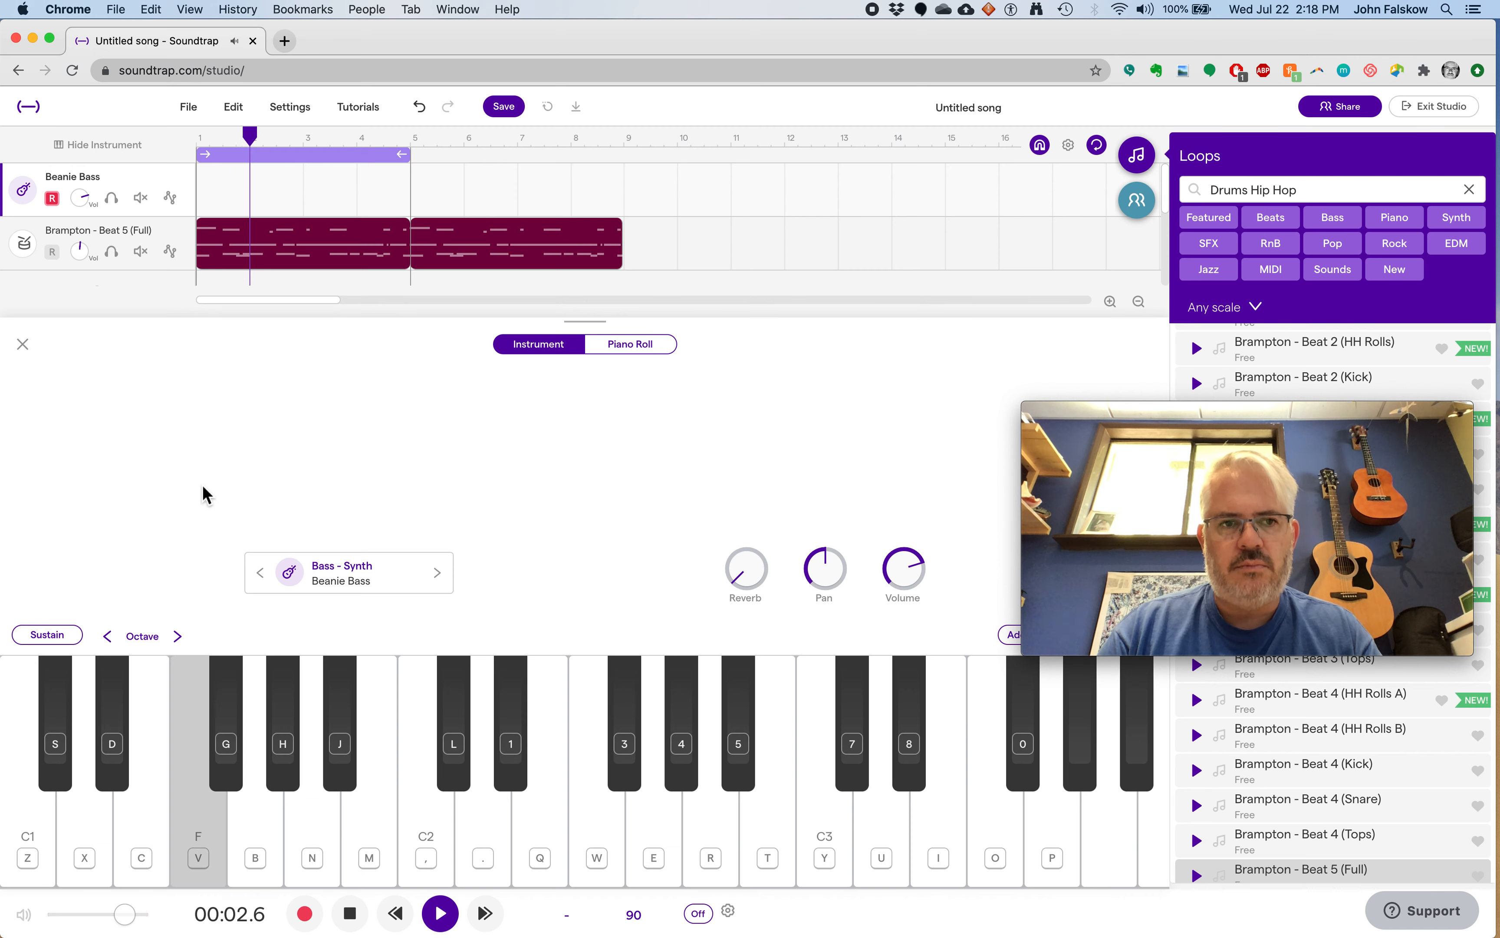
key("m")
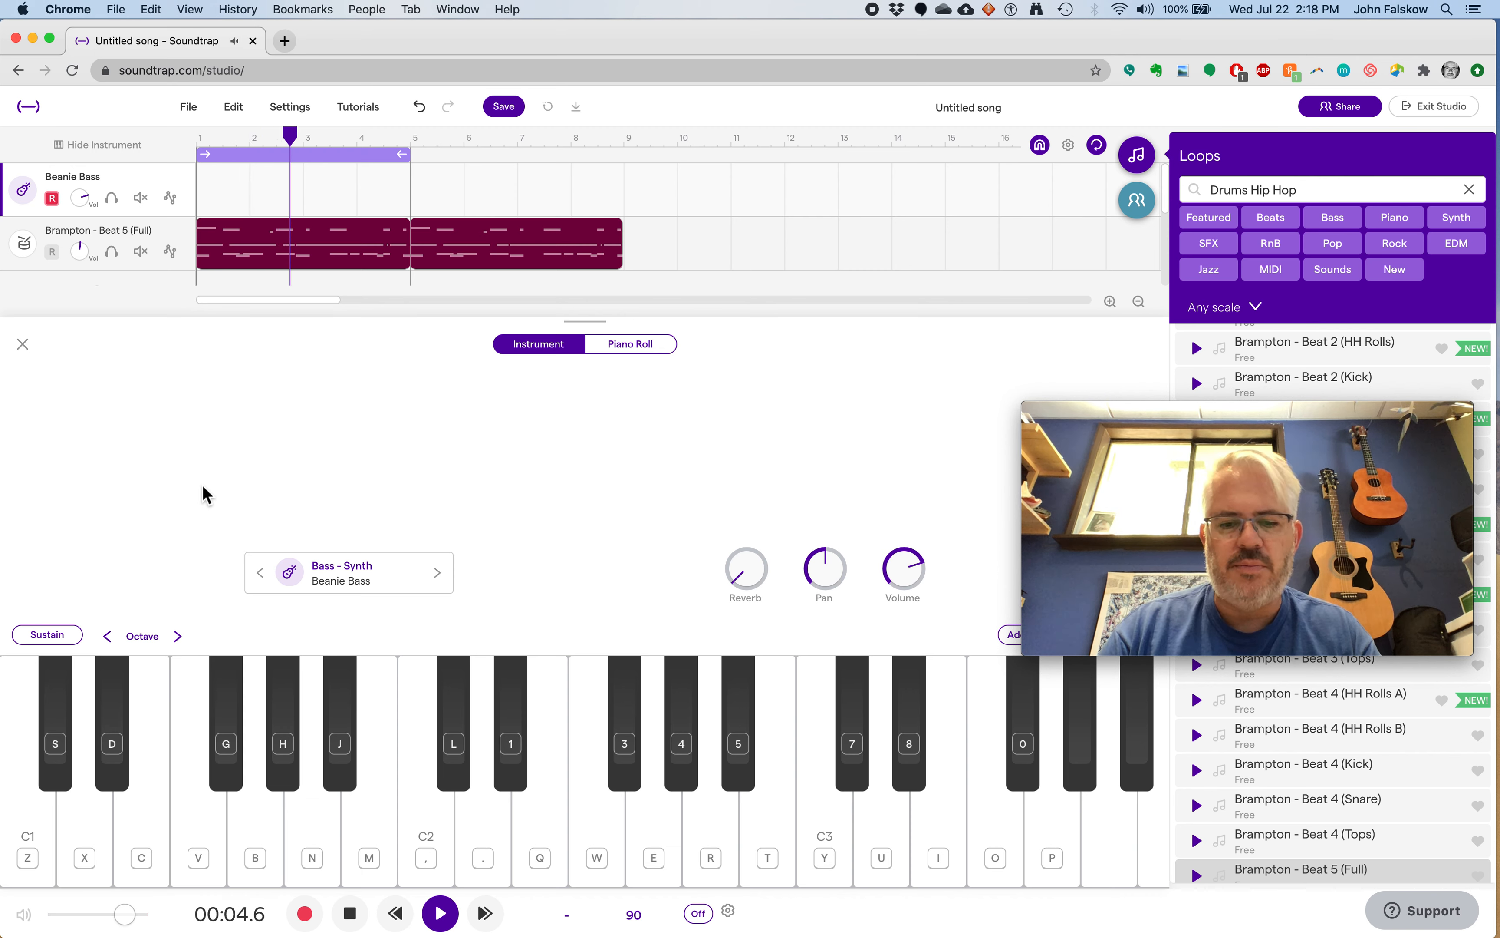
key("v")
key("comma")
key("l")
key("comma")
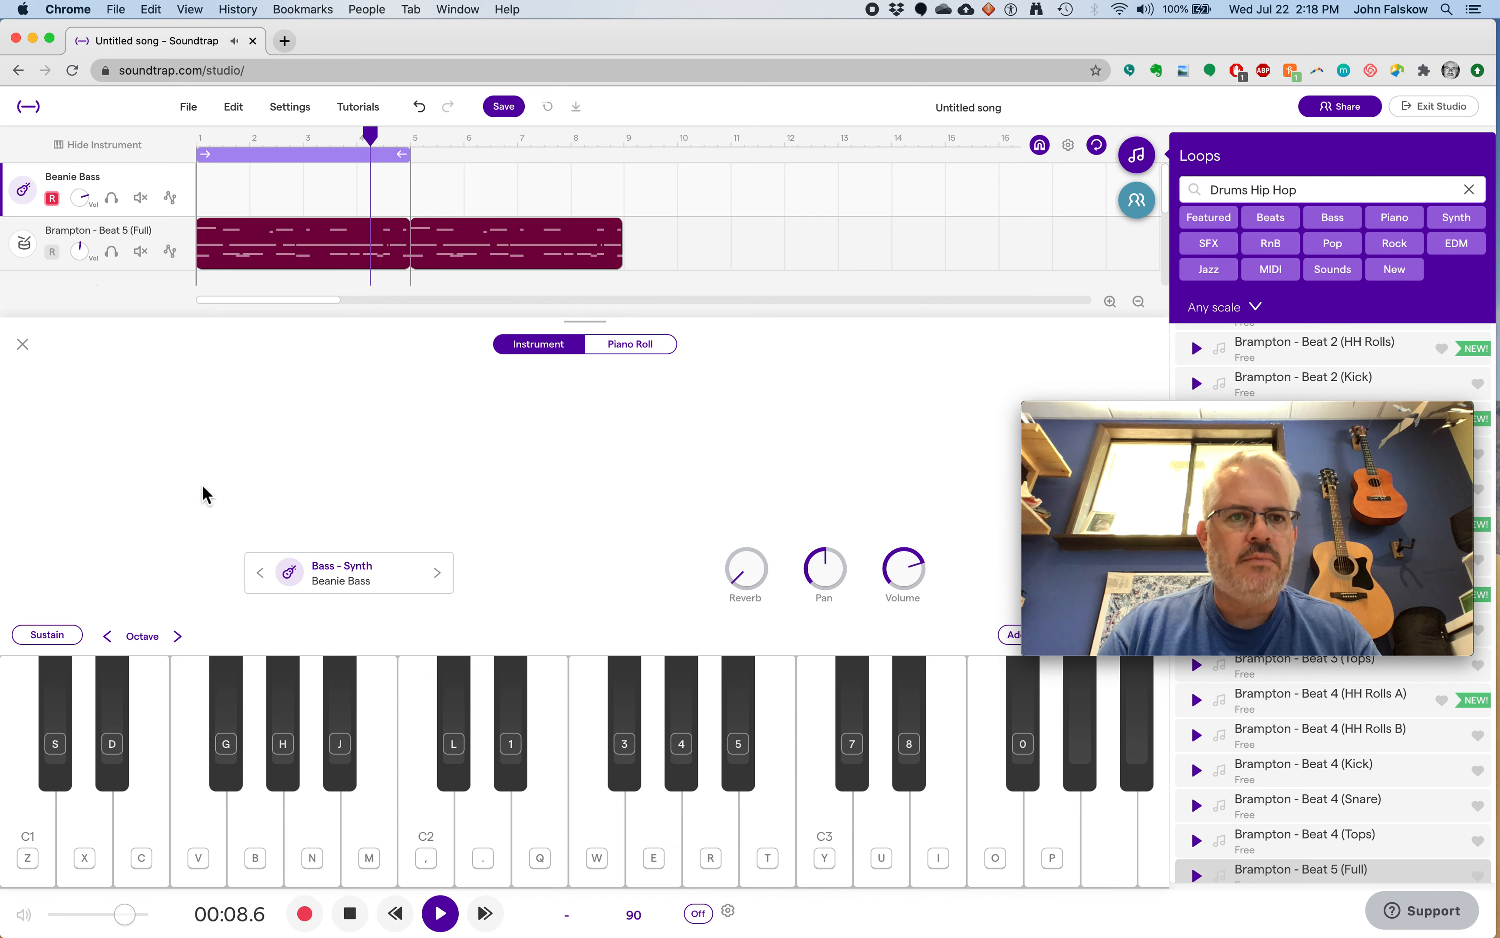
key("l")
key("l")
key("comma")
key("v")
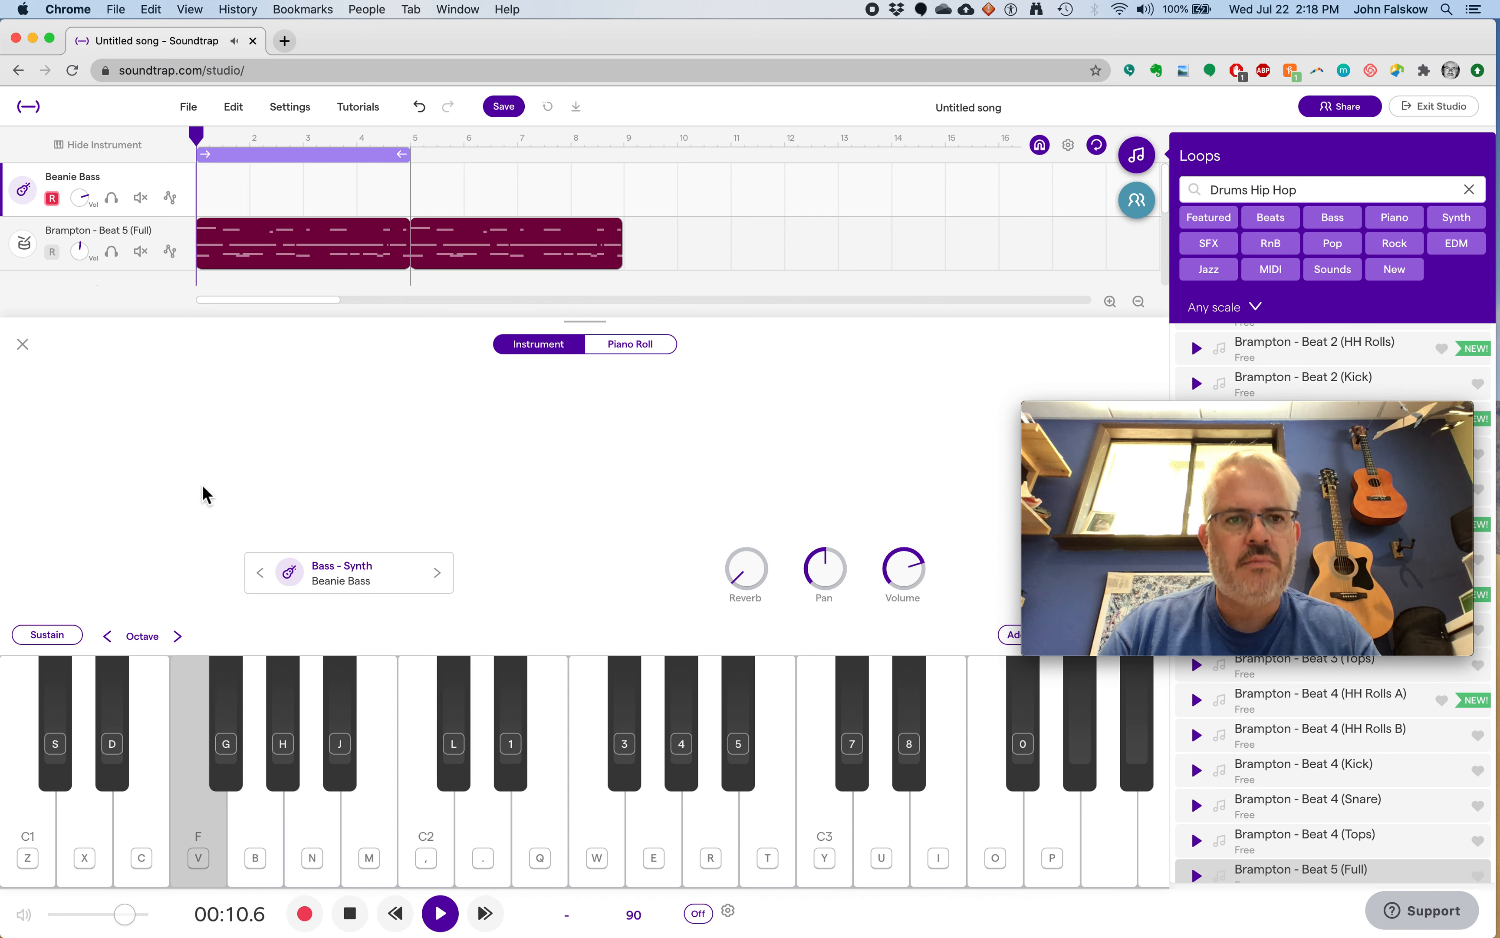
key("comma")
key("v")
key("v")
key("comma")
key("l")
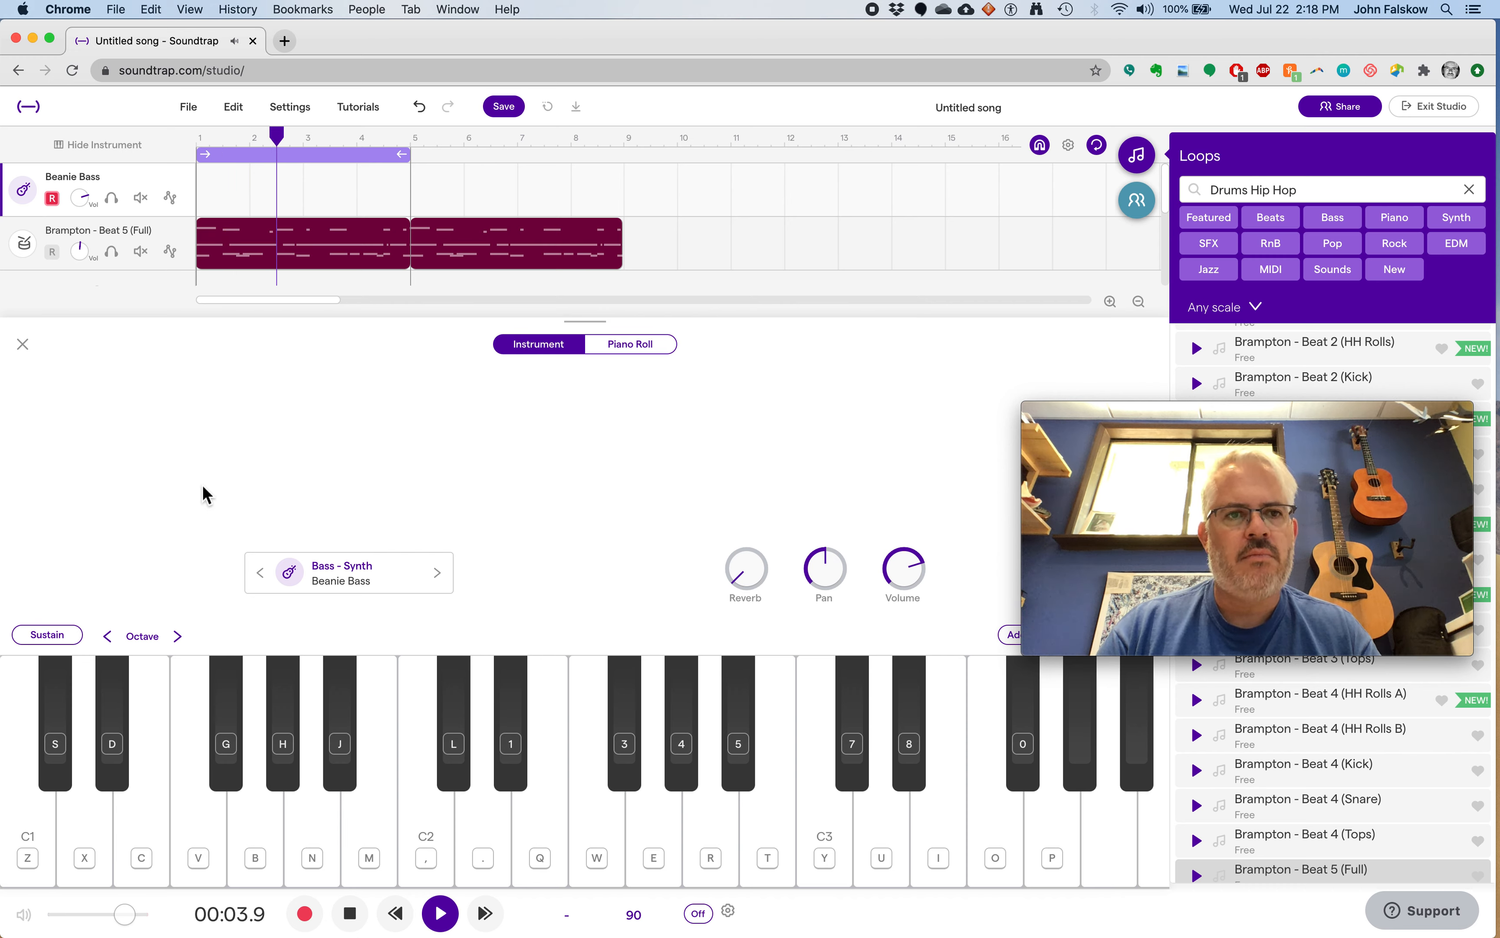
key("comma")
key("v")
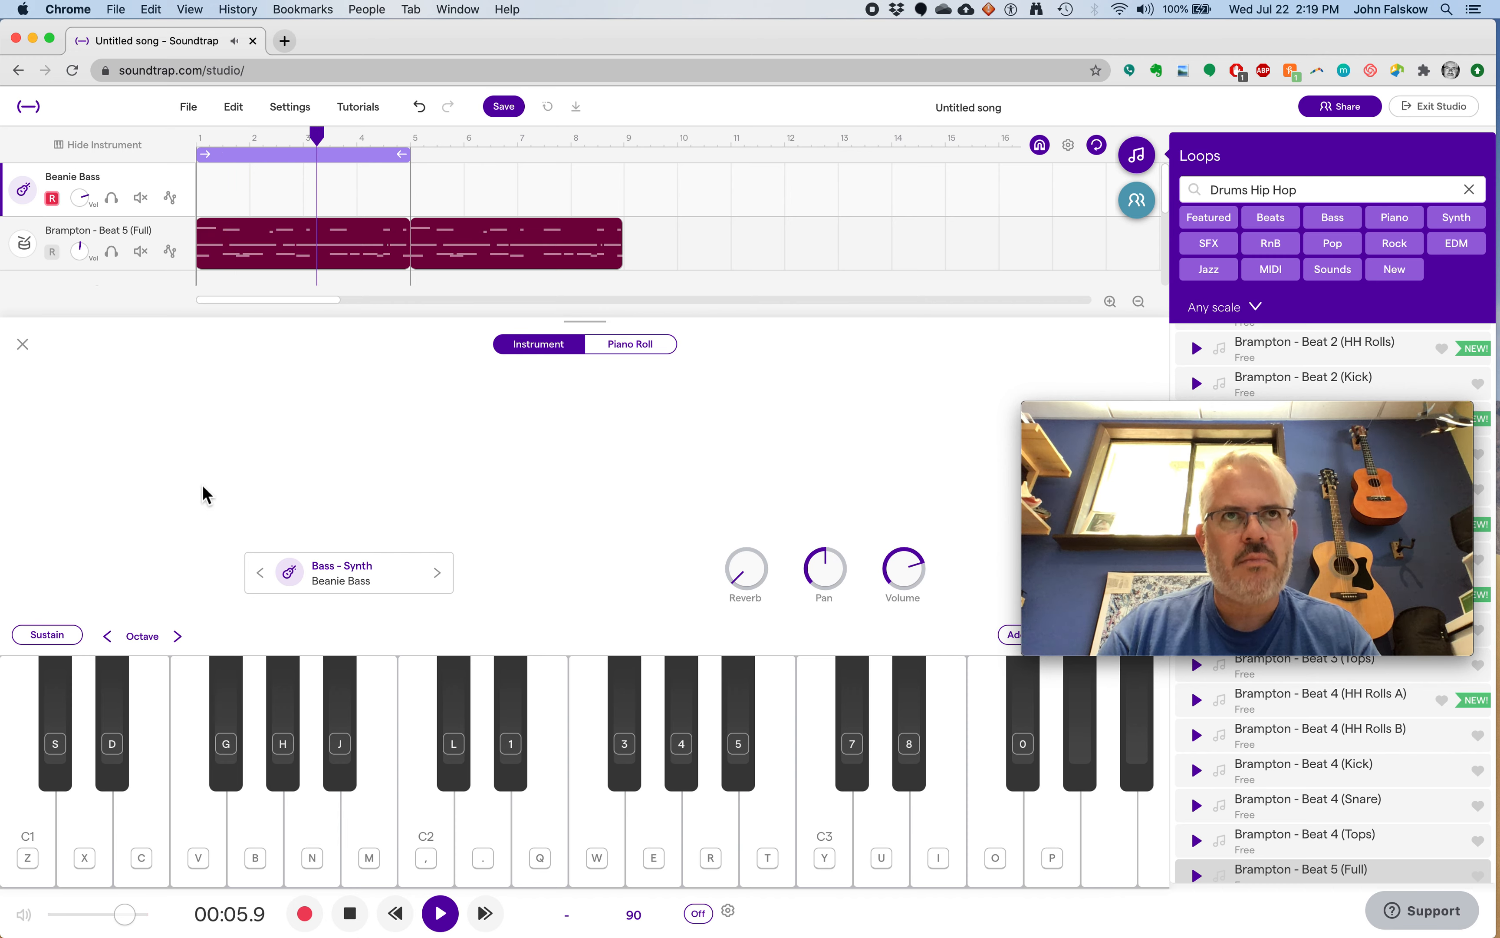
key("comma")
key("v")
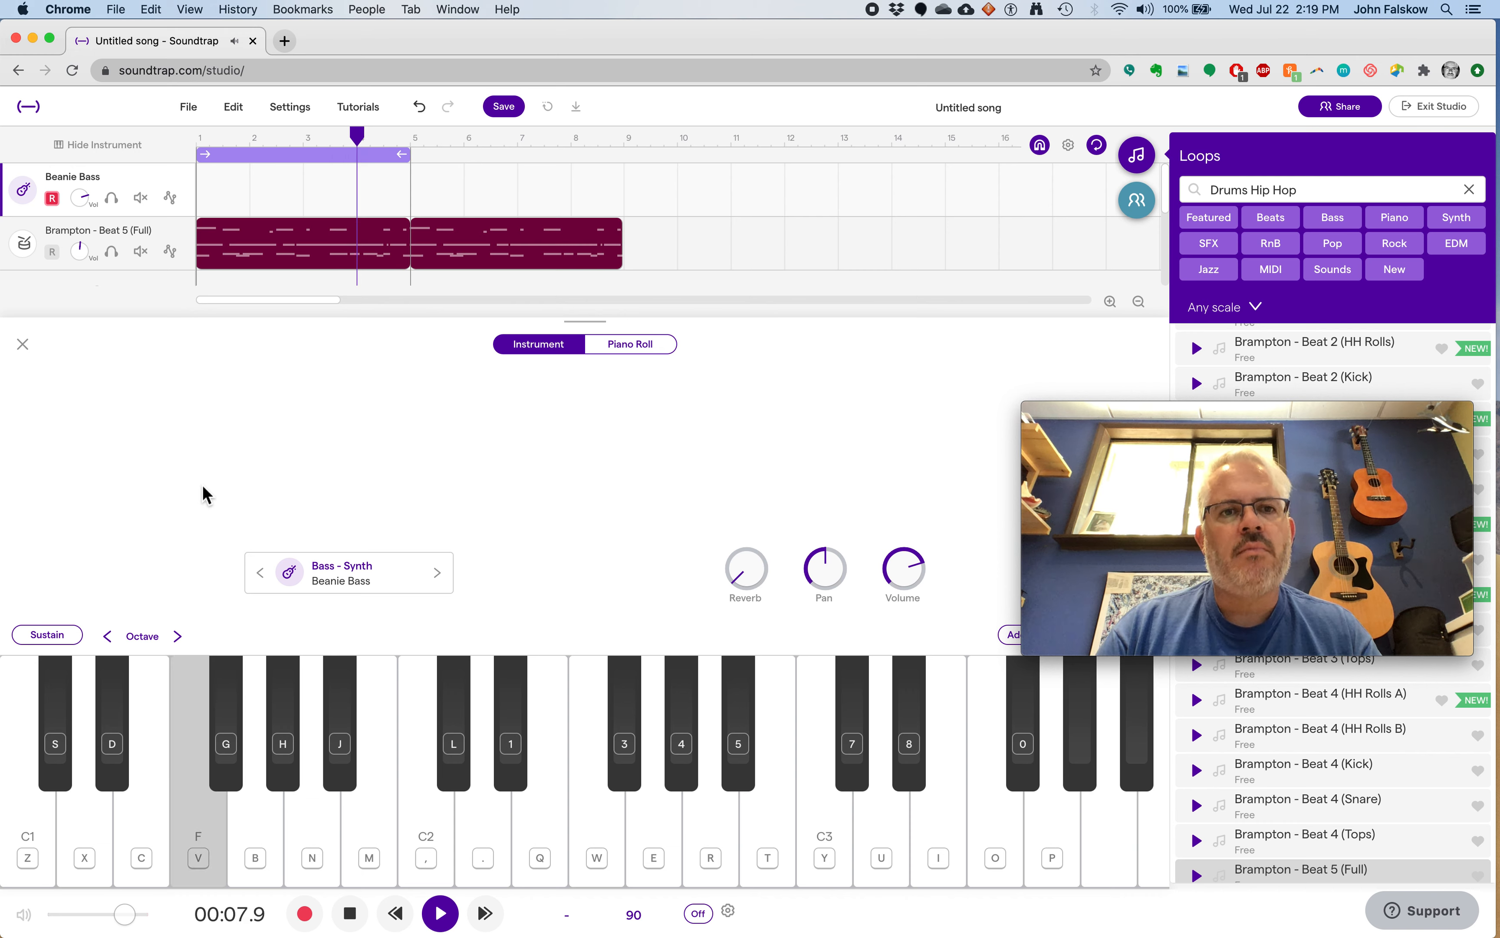
key("comma")
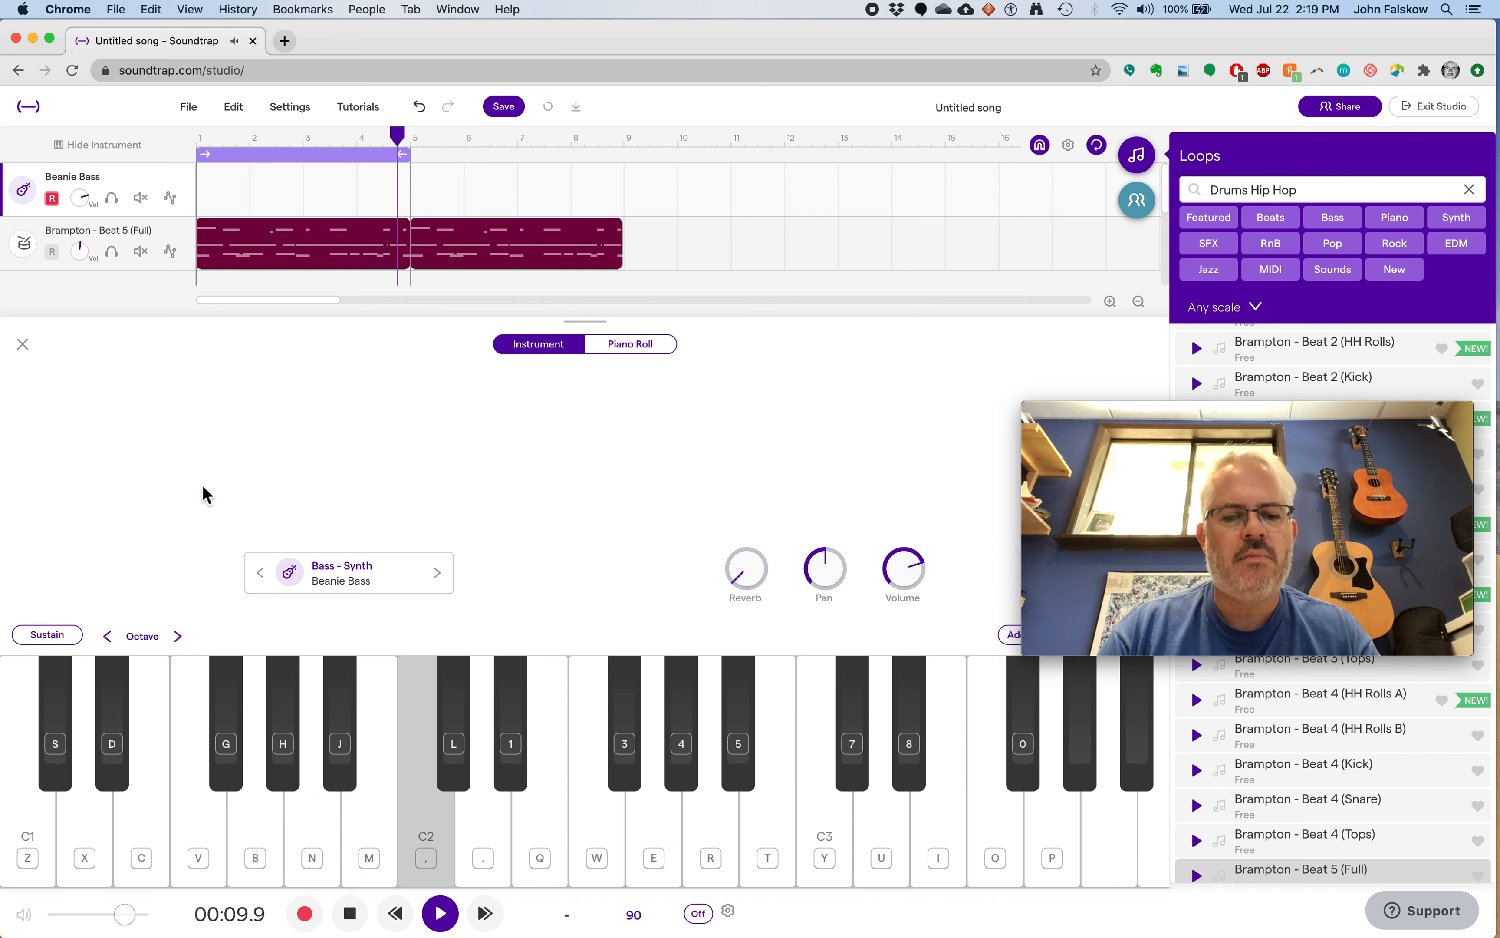
key("v")
key("v")
key("d")
key("v")
key("comma")
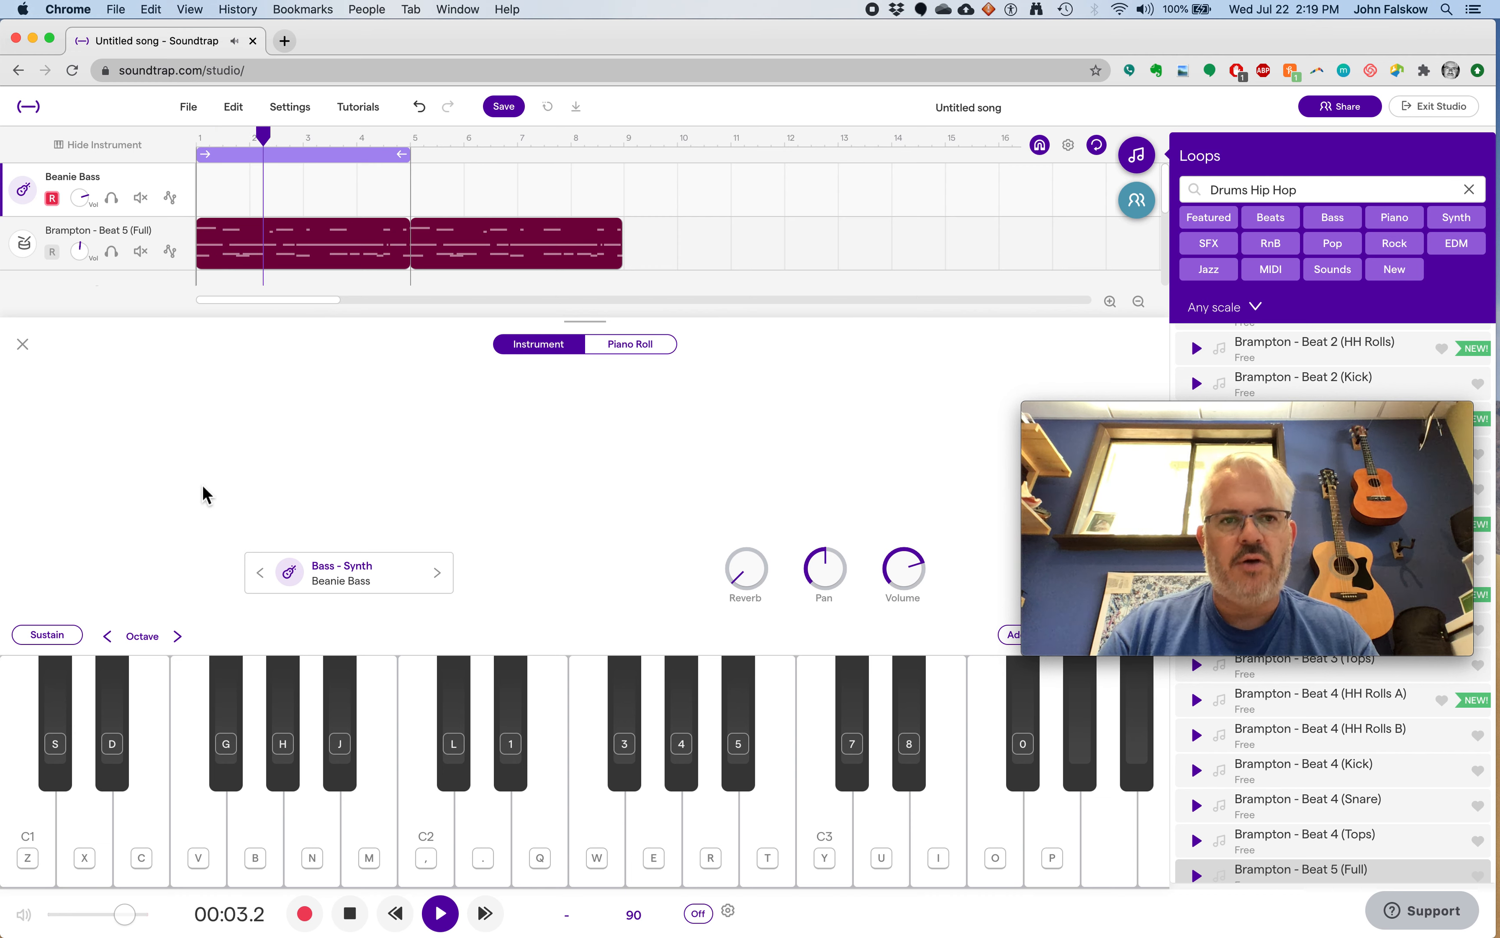
key("space")
left_click(351, 910)
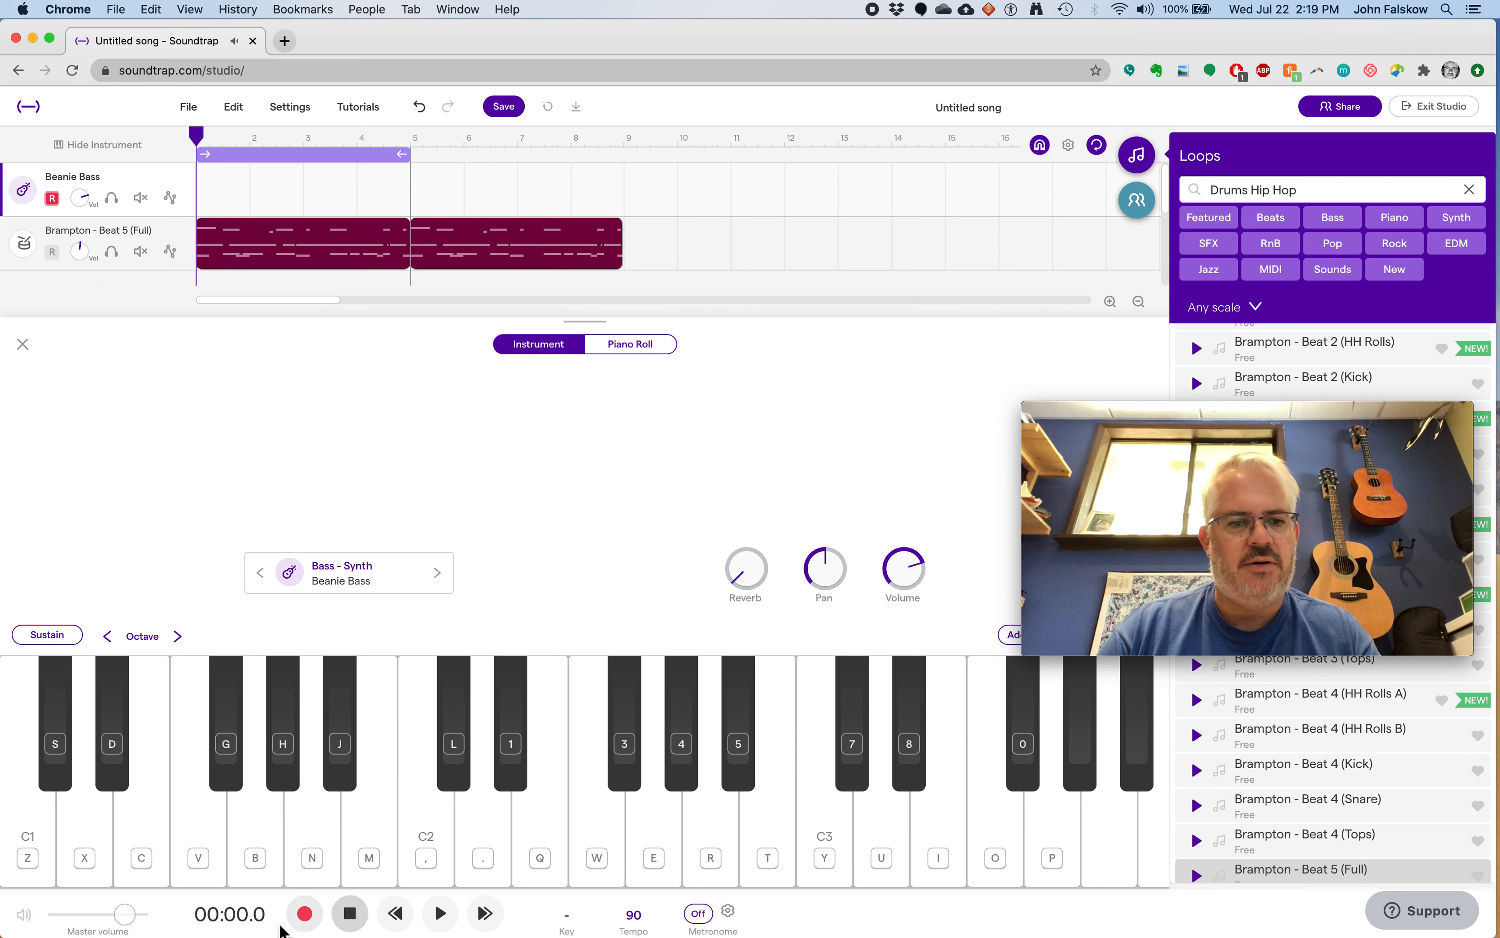
- Rehearse the bass line F1, C2, C2, F1, D#1, F1, F1 without the drum loop playing
key("v")
key("comma")
key("comma")
key("v")
key("d")
key("v")
key("v")
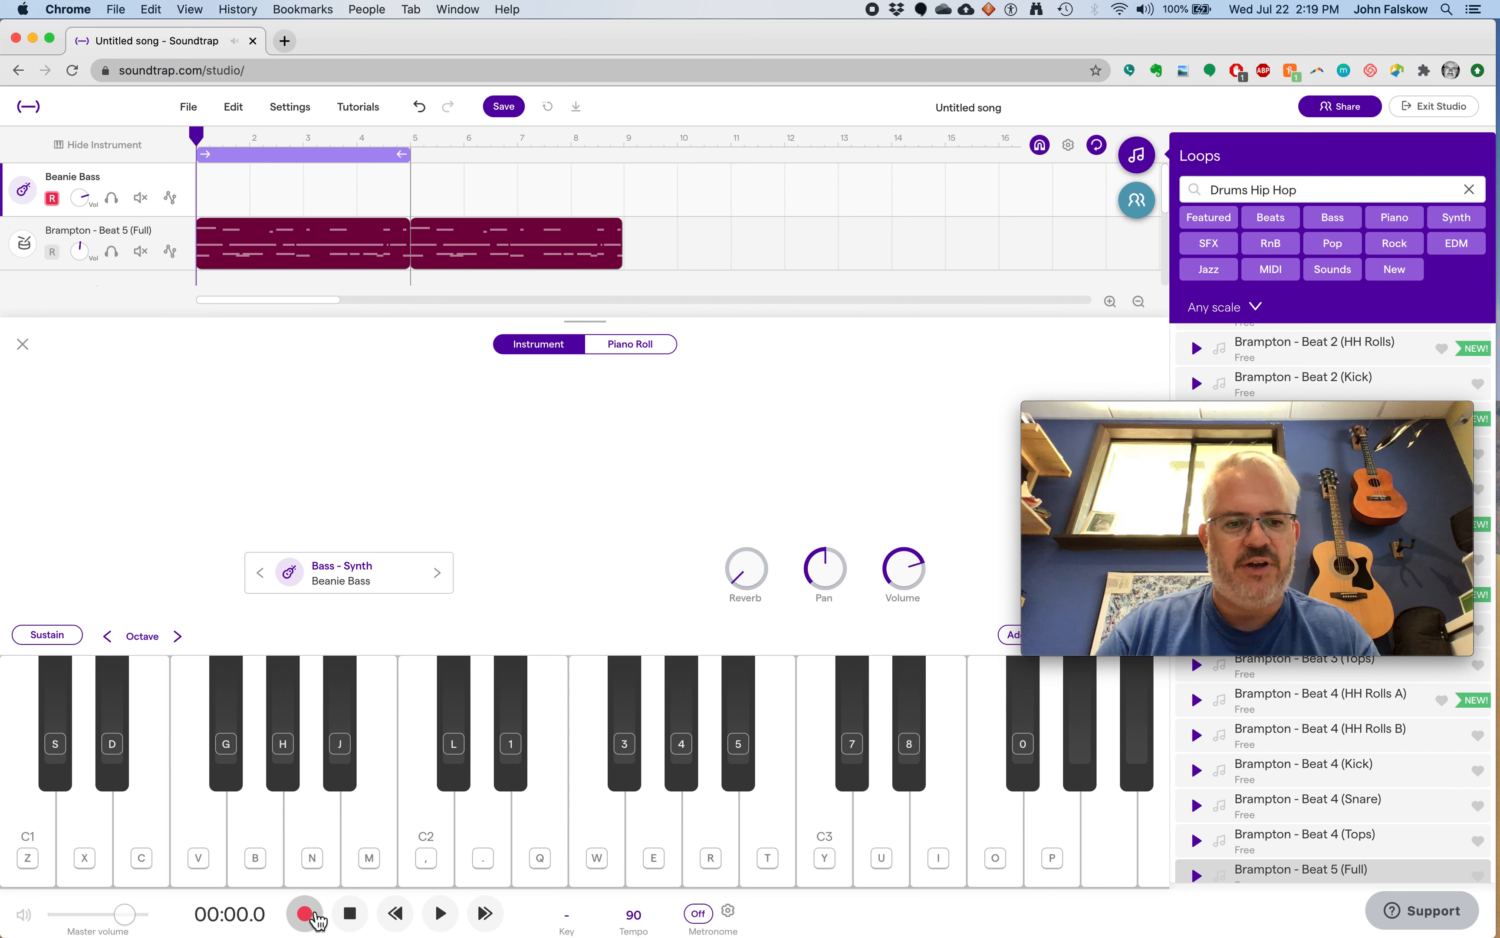
- Record a four-bar bass line on the Beanie Bass track over the drum loop, repeating F1, F1, C2, C#2, C2, D#1
left_click(305, 915)
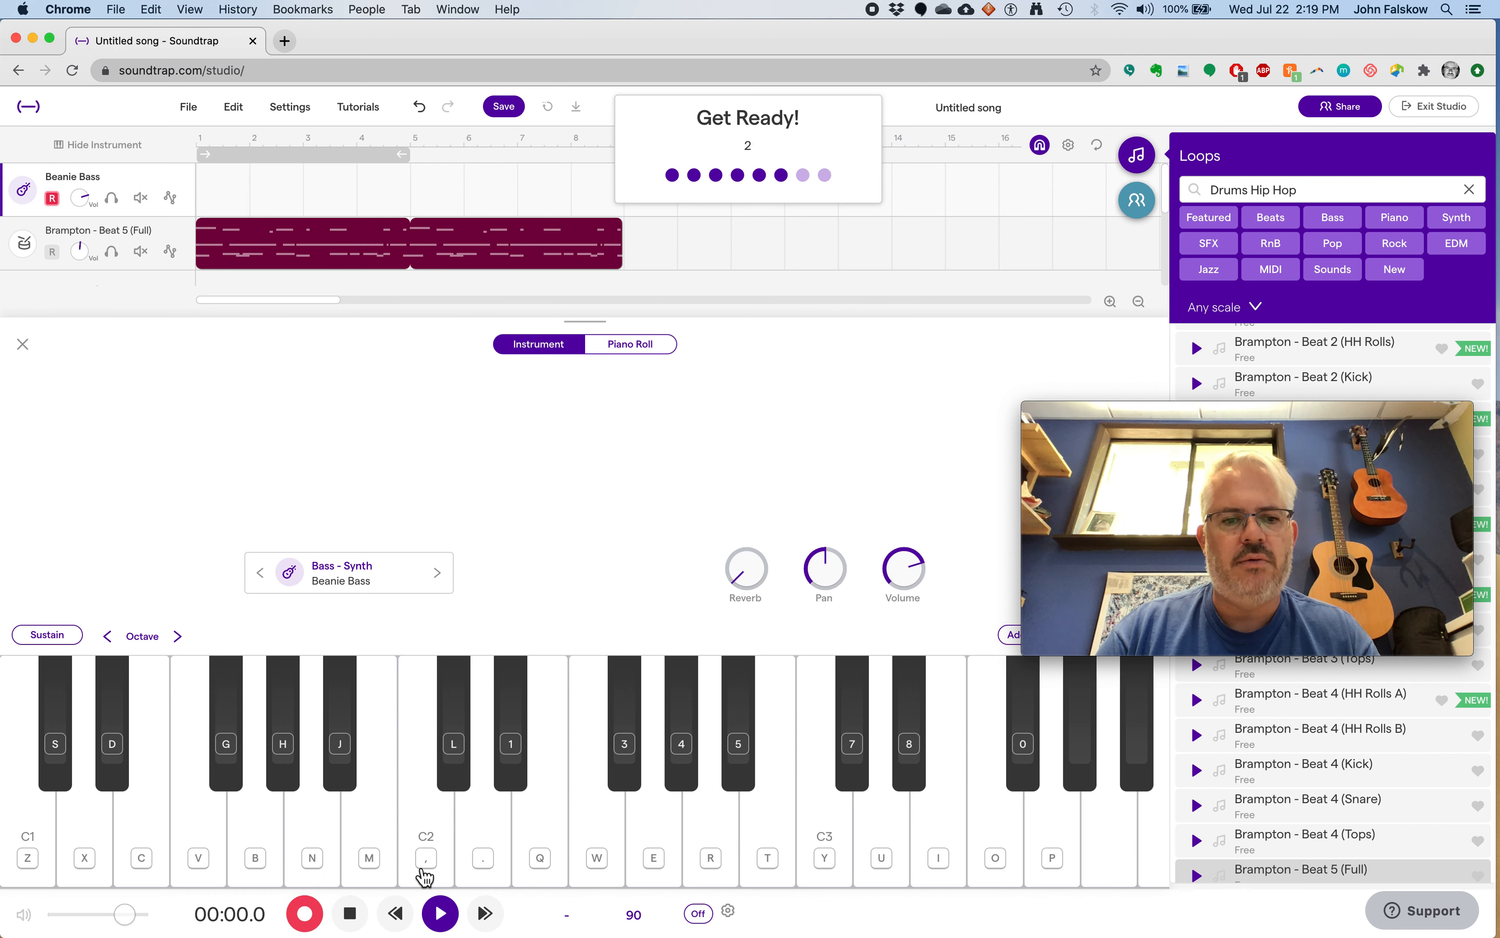
key("space")
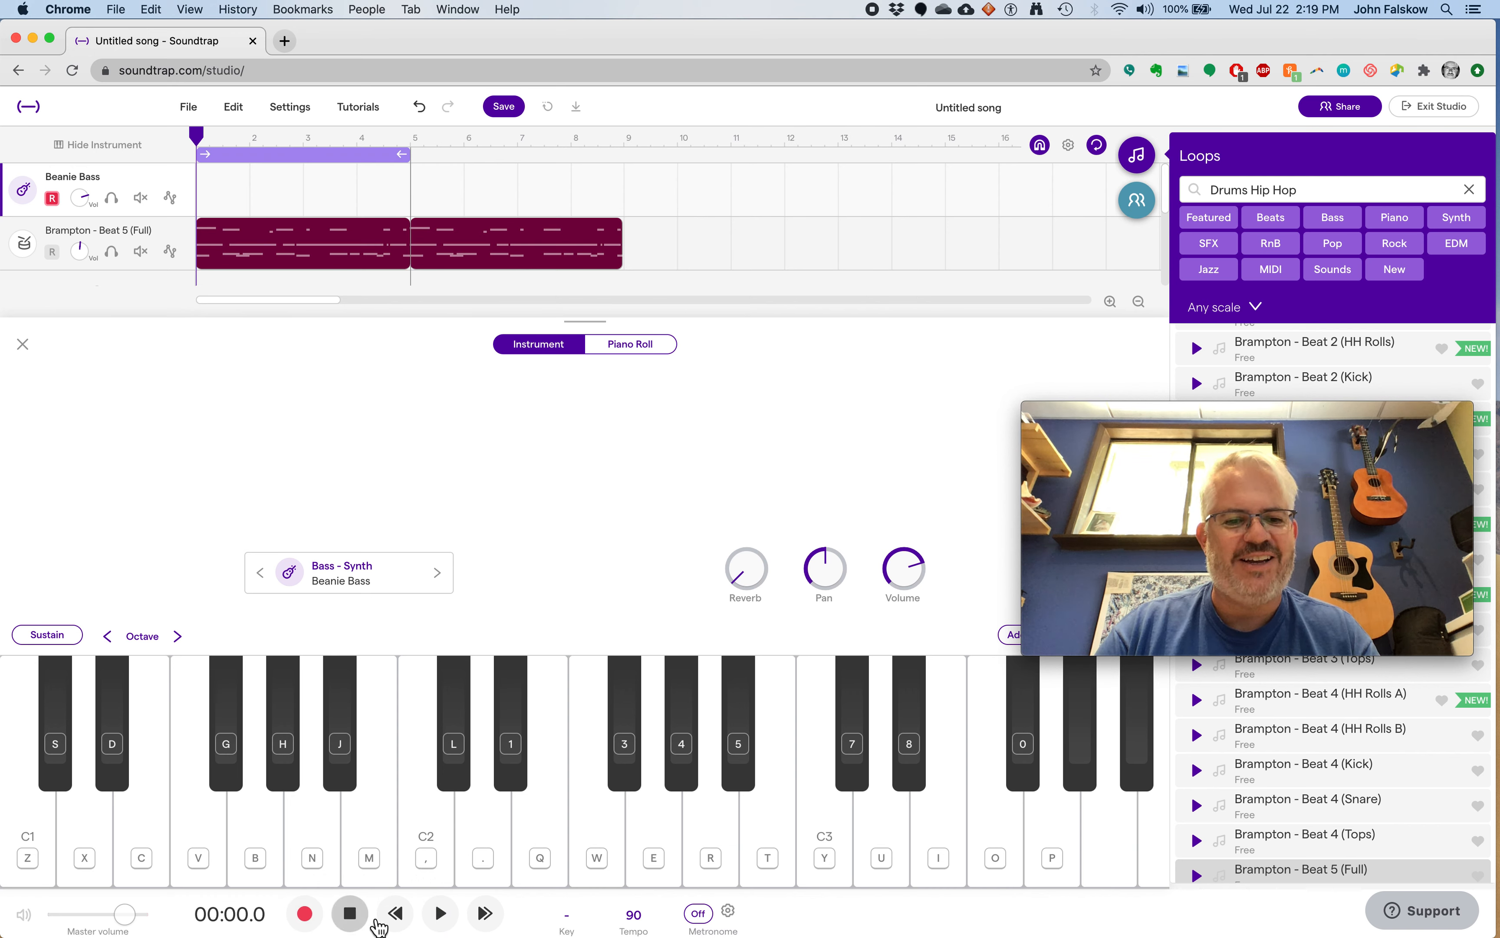
left_click(310, 923)
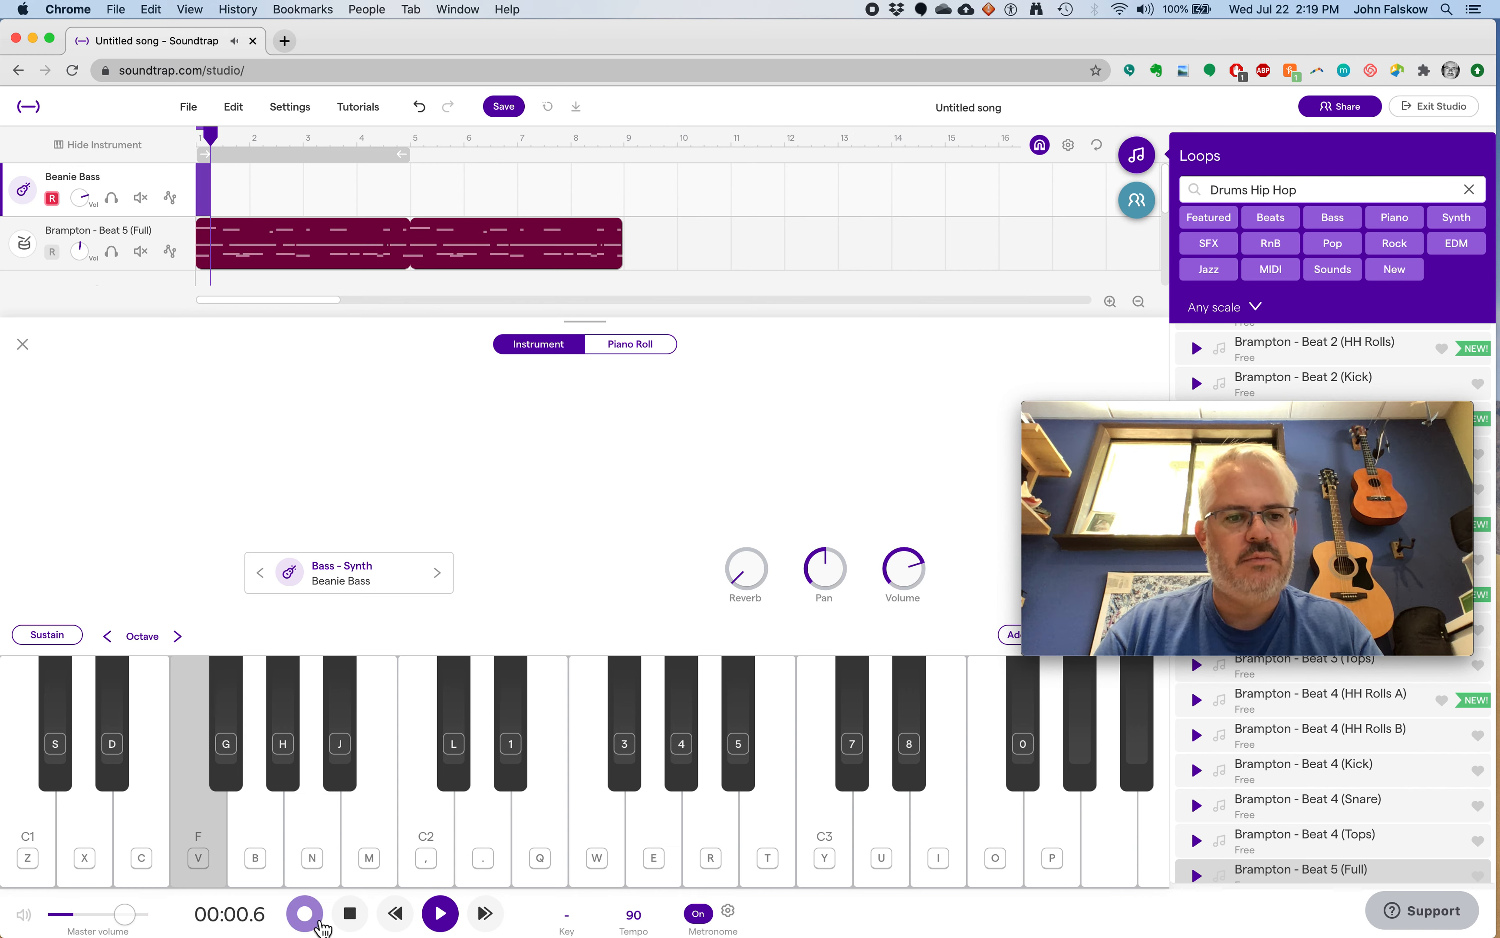
key("comma")
key("comma")
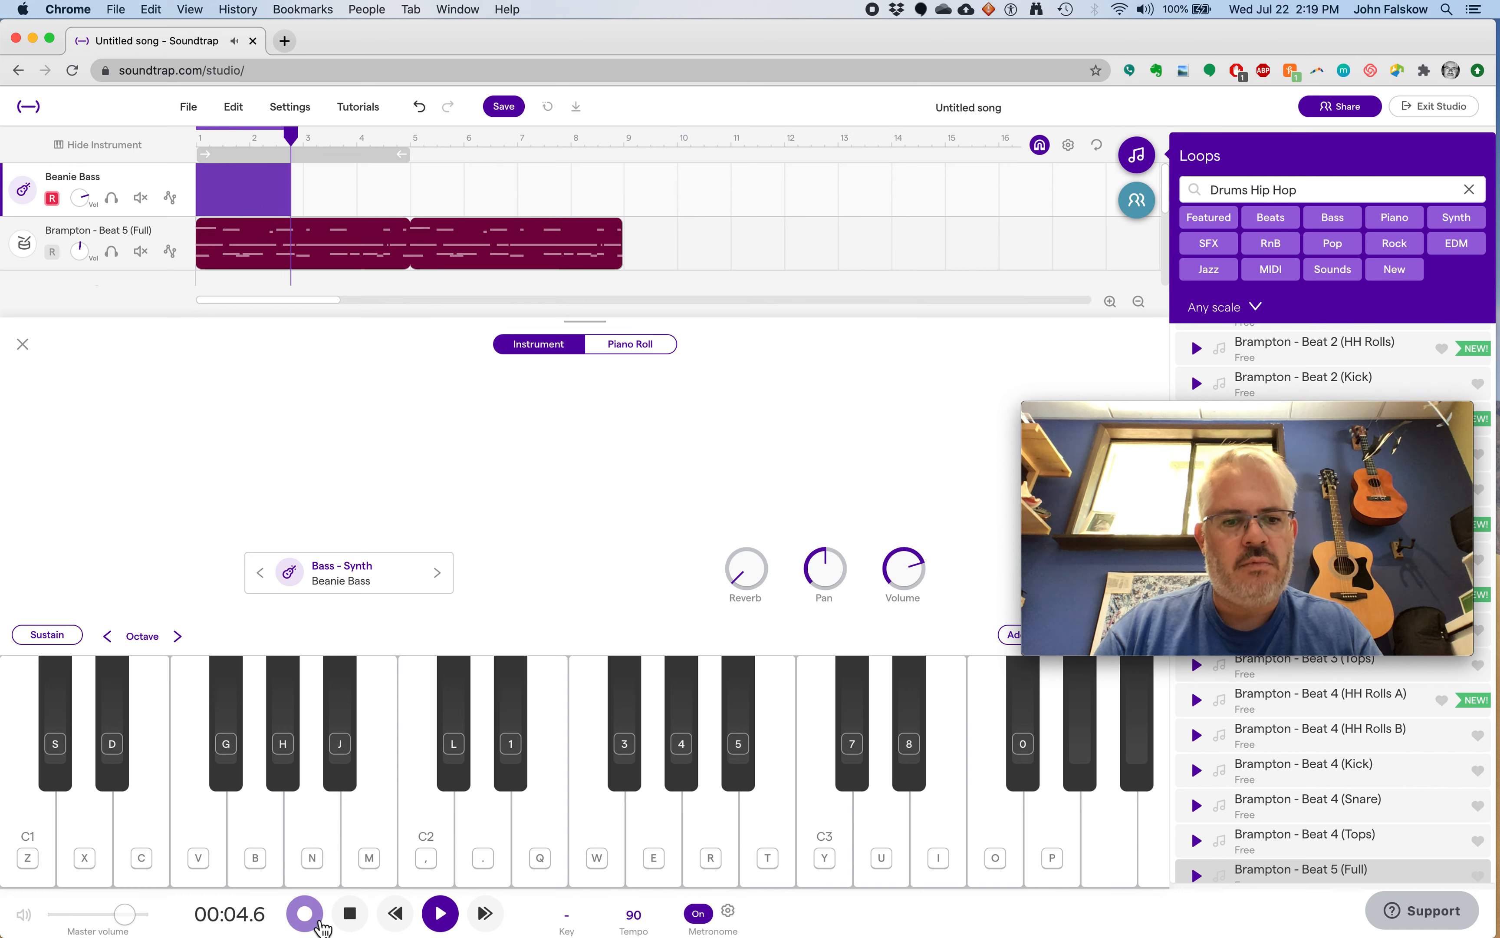
key("d")
key("v")
key("v")
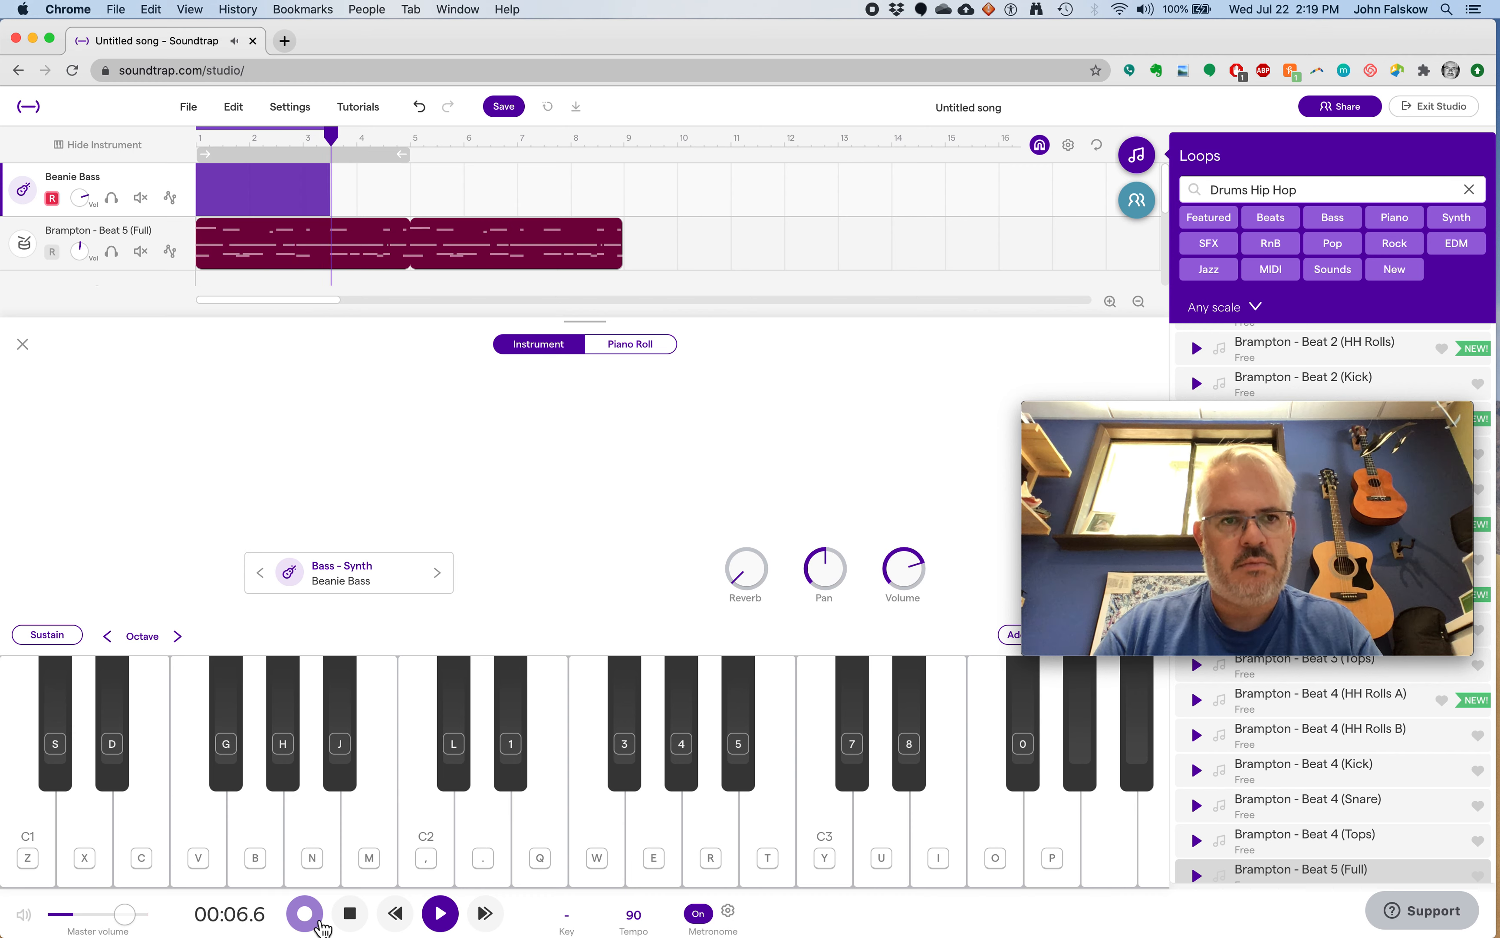
key("comma")
key("l")
key("comma")
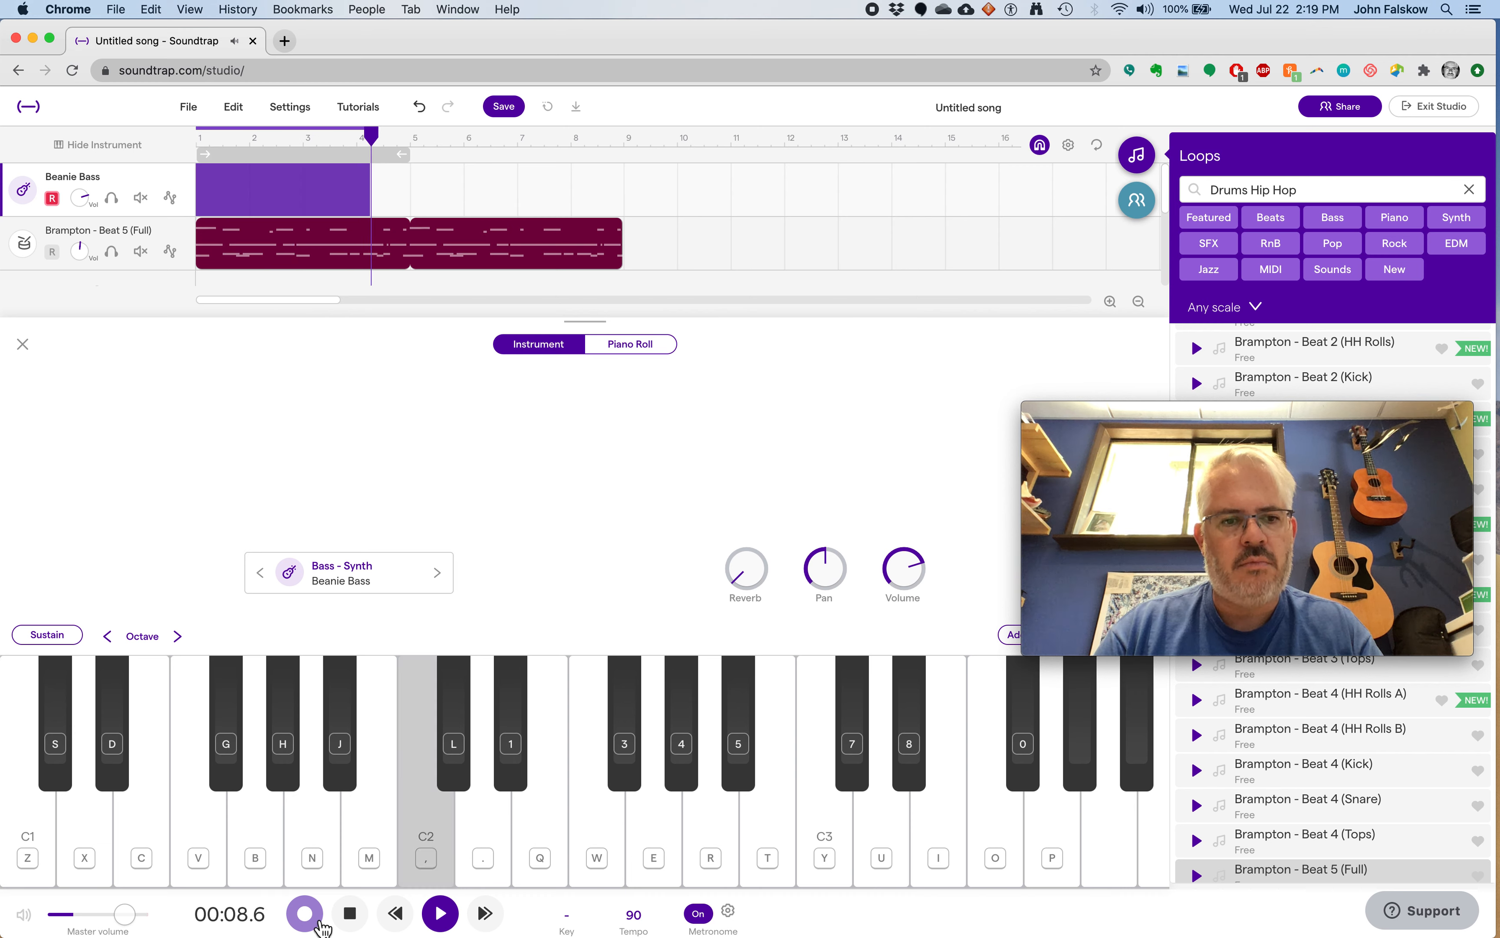
key("d")
key("v")
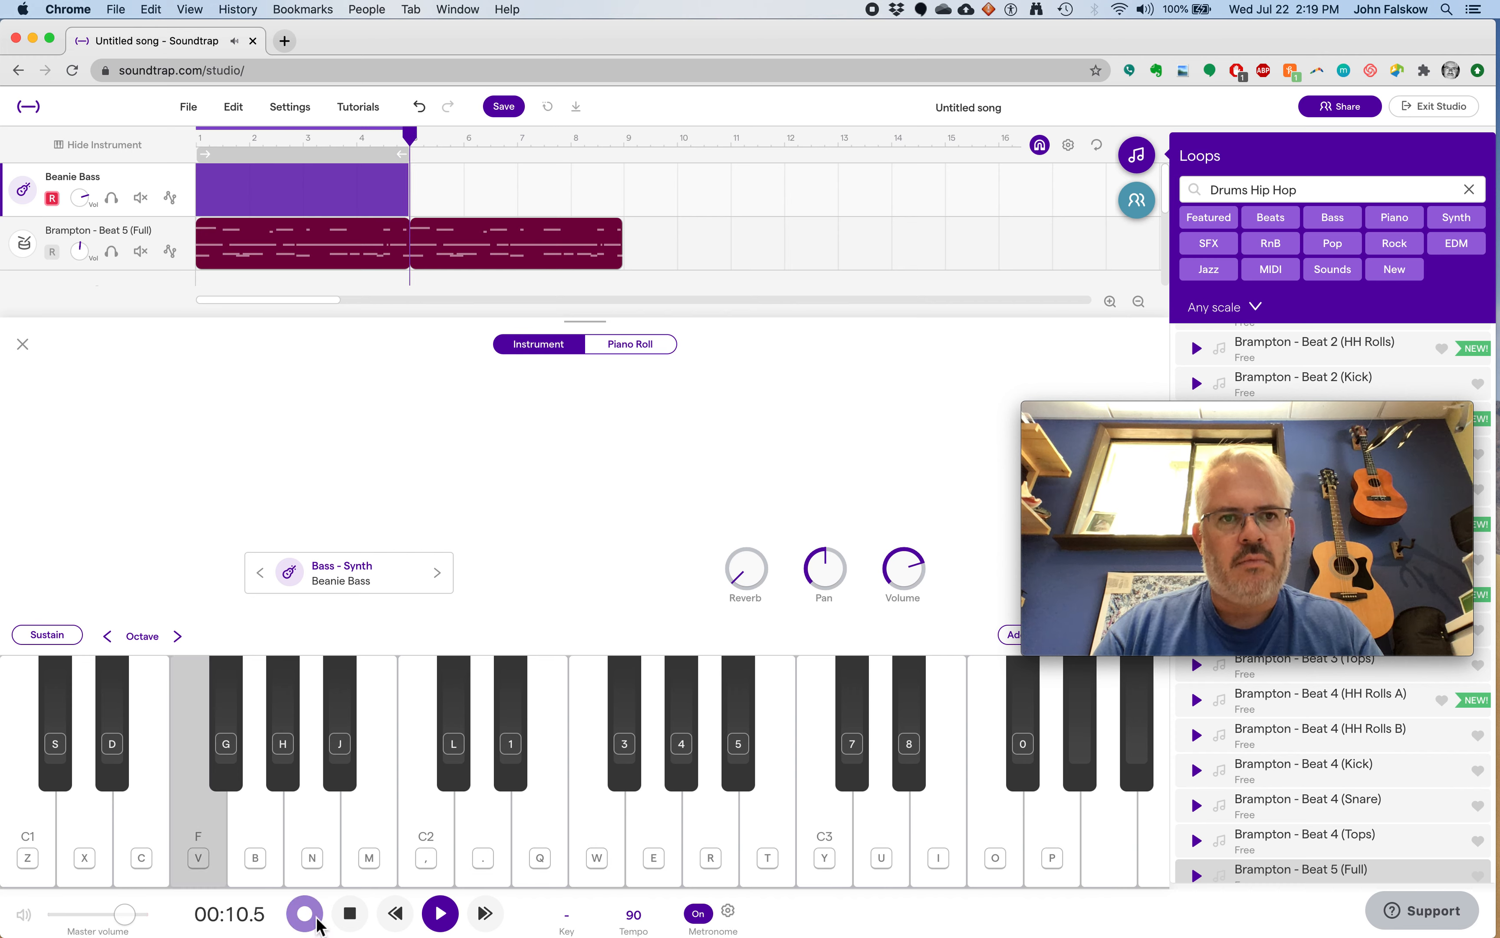
left_click(322, 924)
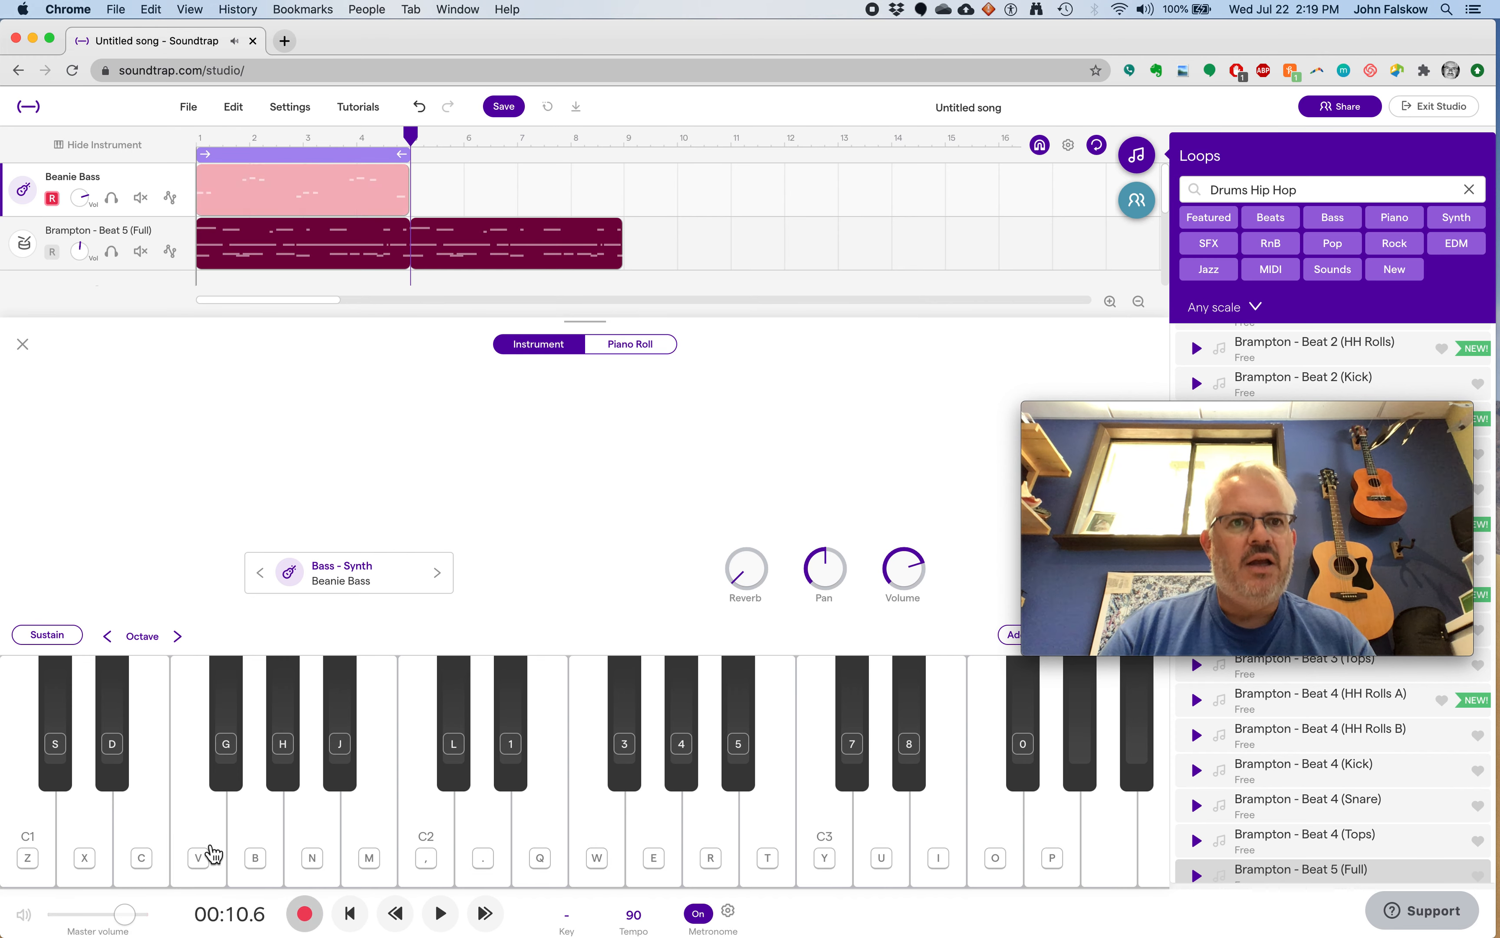
- Play back the recorded bass line with the drum loop from the start of the song and stop it
left_click(352, 912)
key("space")
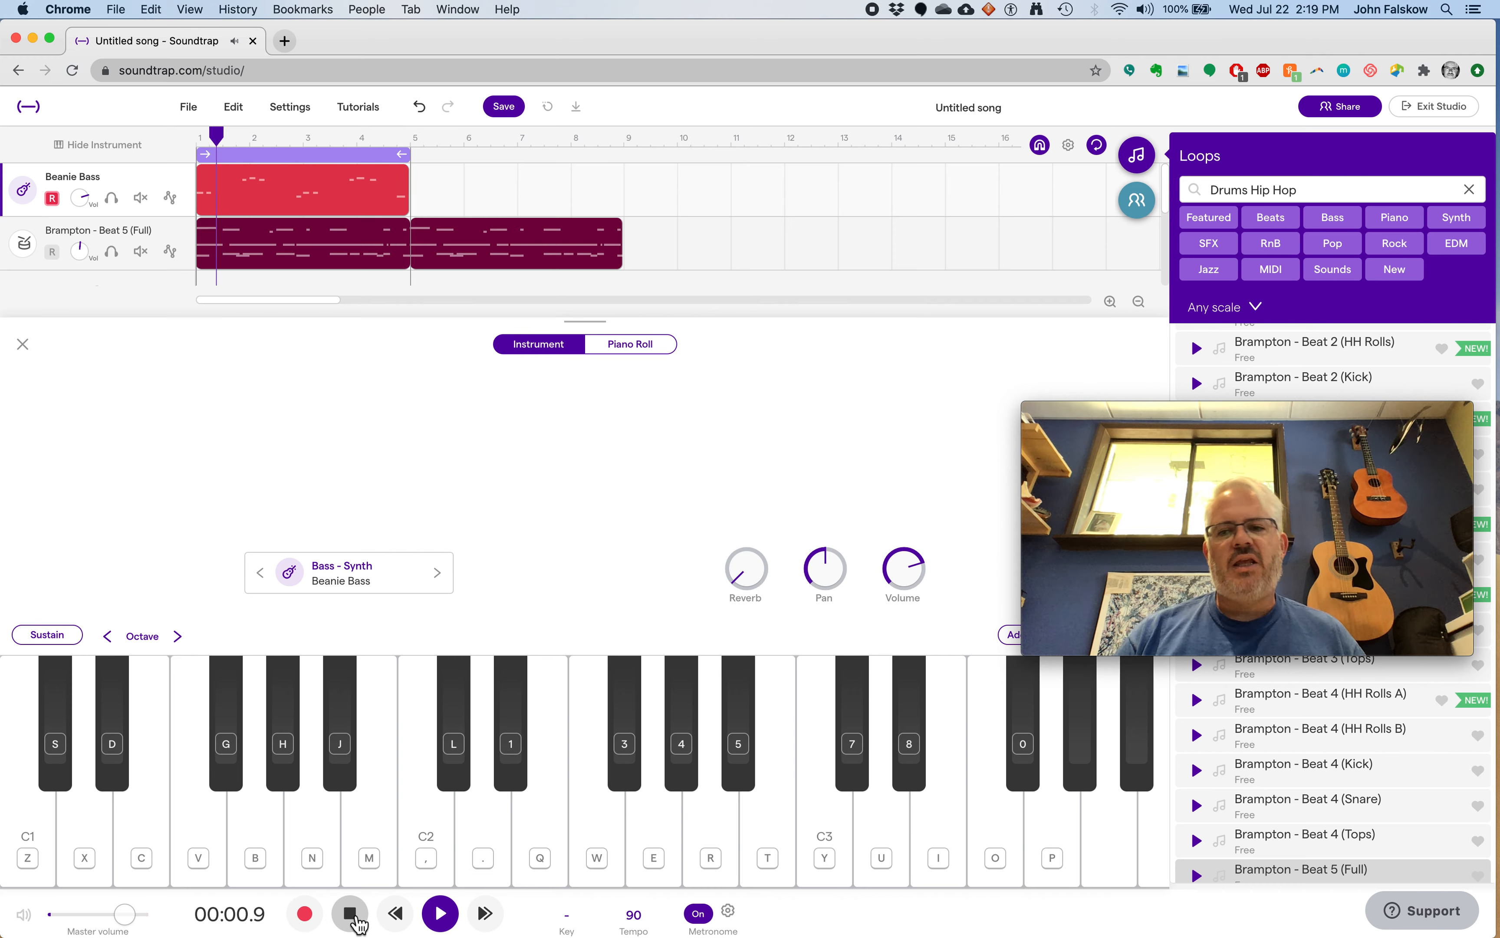
left_click(351, 913)
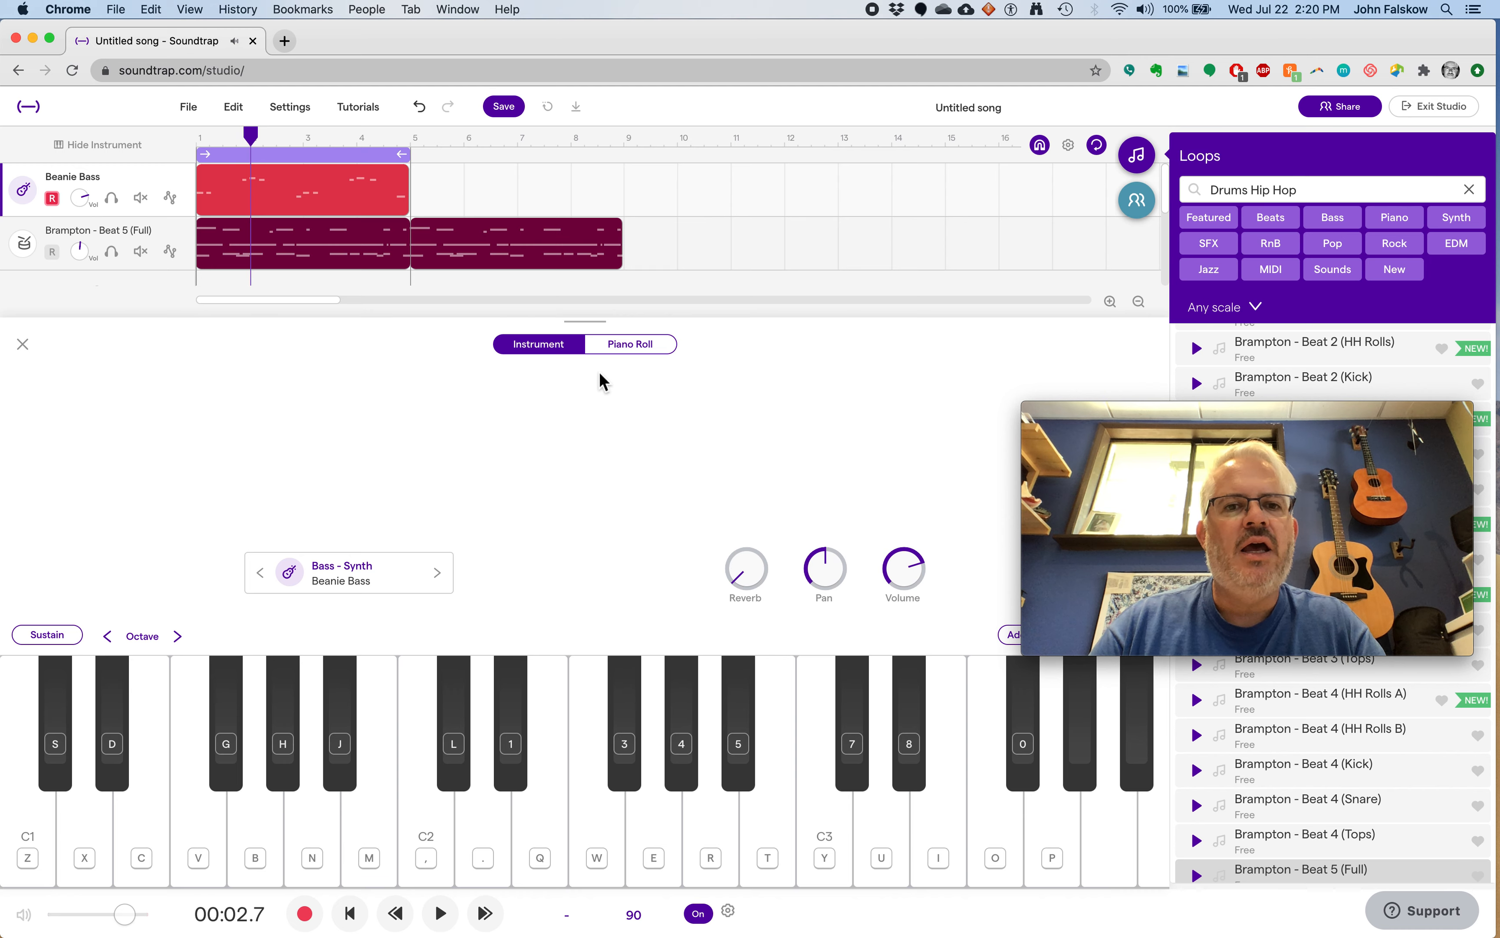
- Open the Beanie Bass recording in the piano roll for note editing
left_click(622, 351)
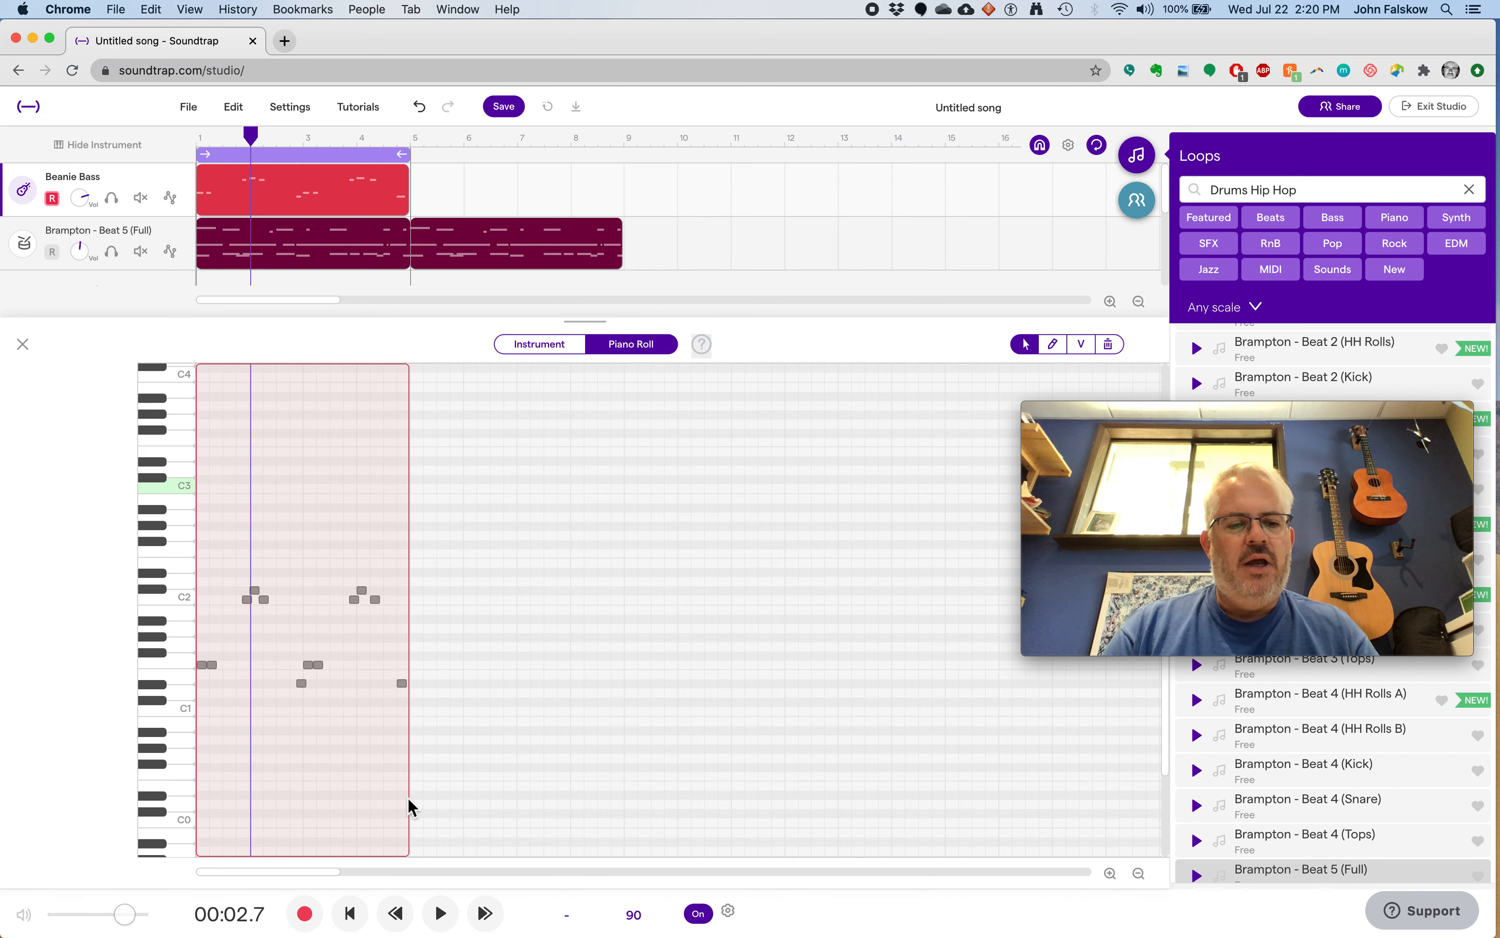
left_click(1110, 873)
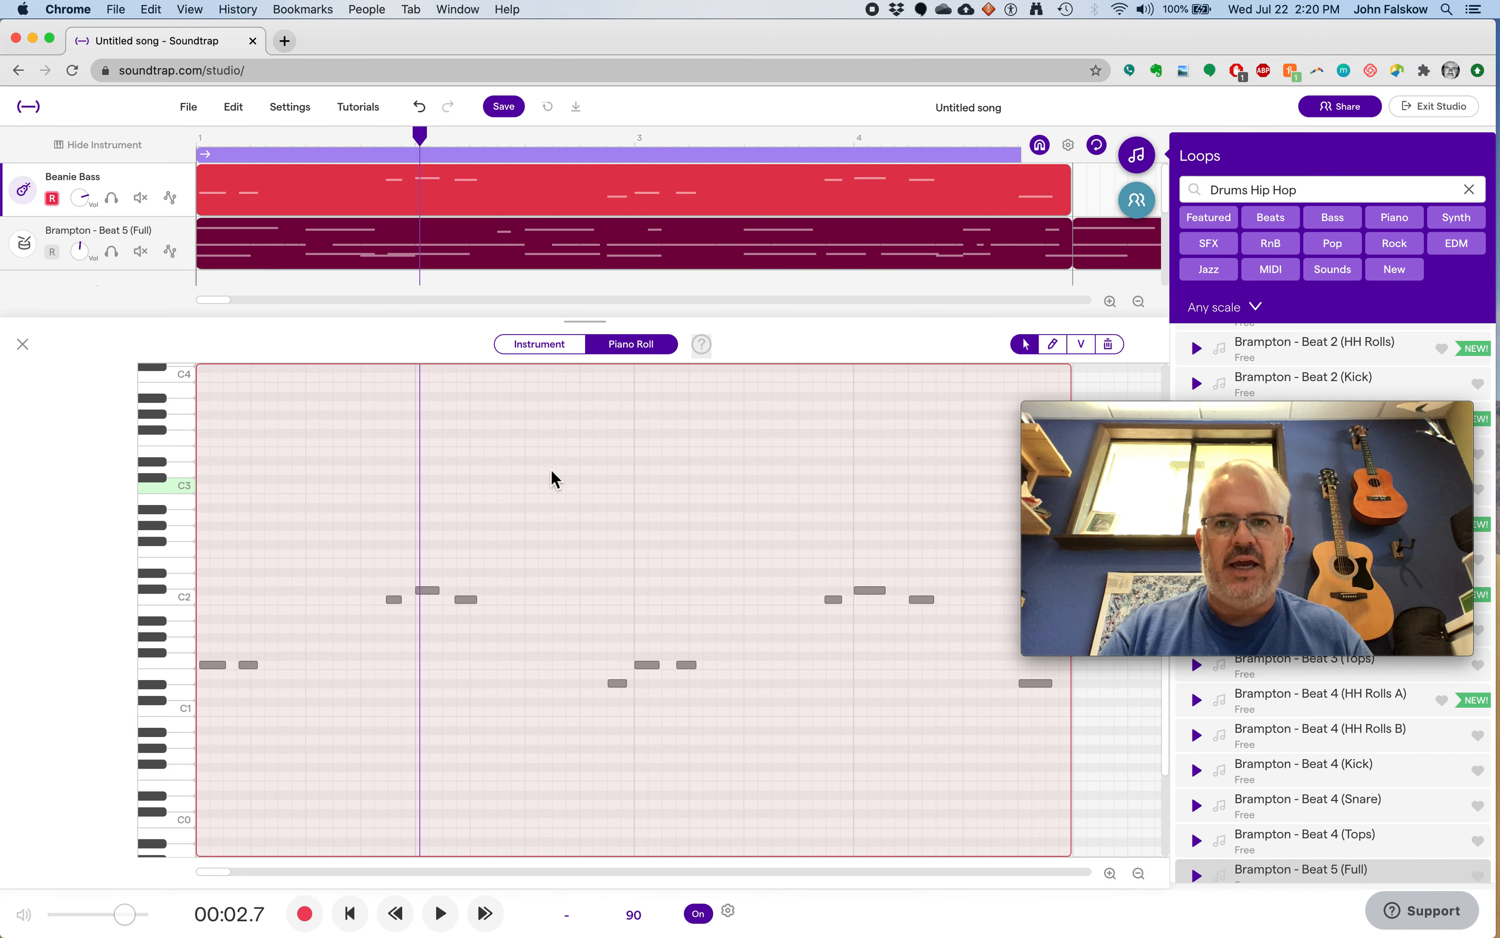
- Draw four extra notes between C2 and C4 around bar 3 of the bass region with the pencil tool
left_click(1052, 343)
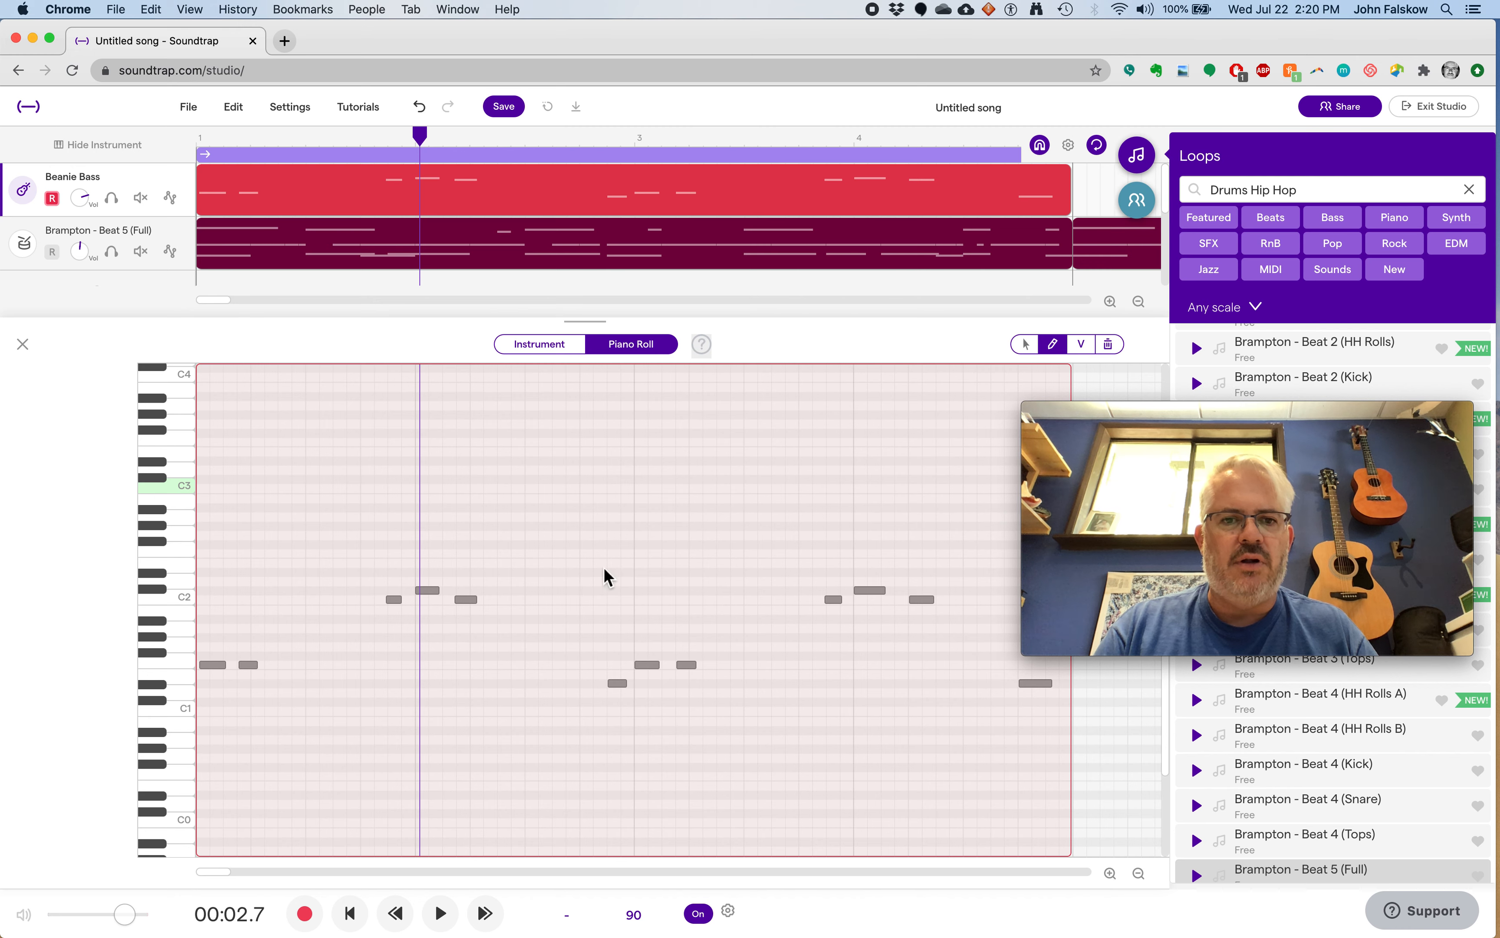
left_click(606, 563)
left_click(607, 508)
left_click(621, 460)
left_click(661, 424)
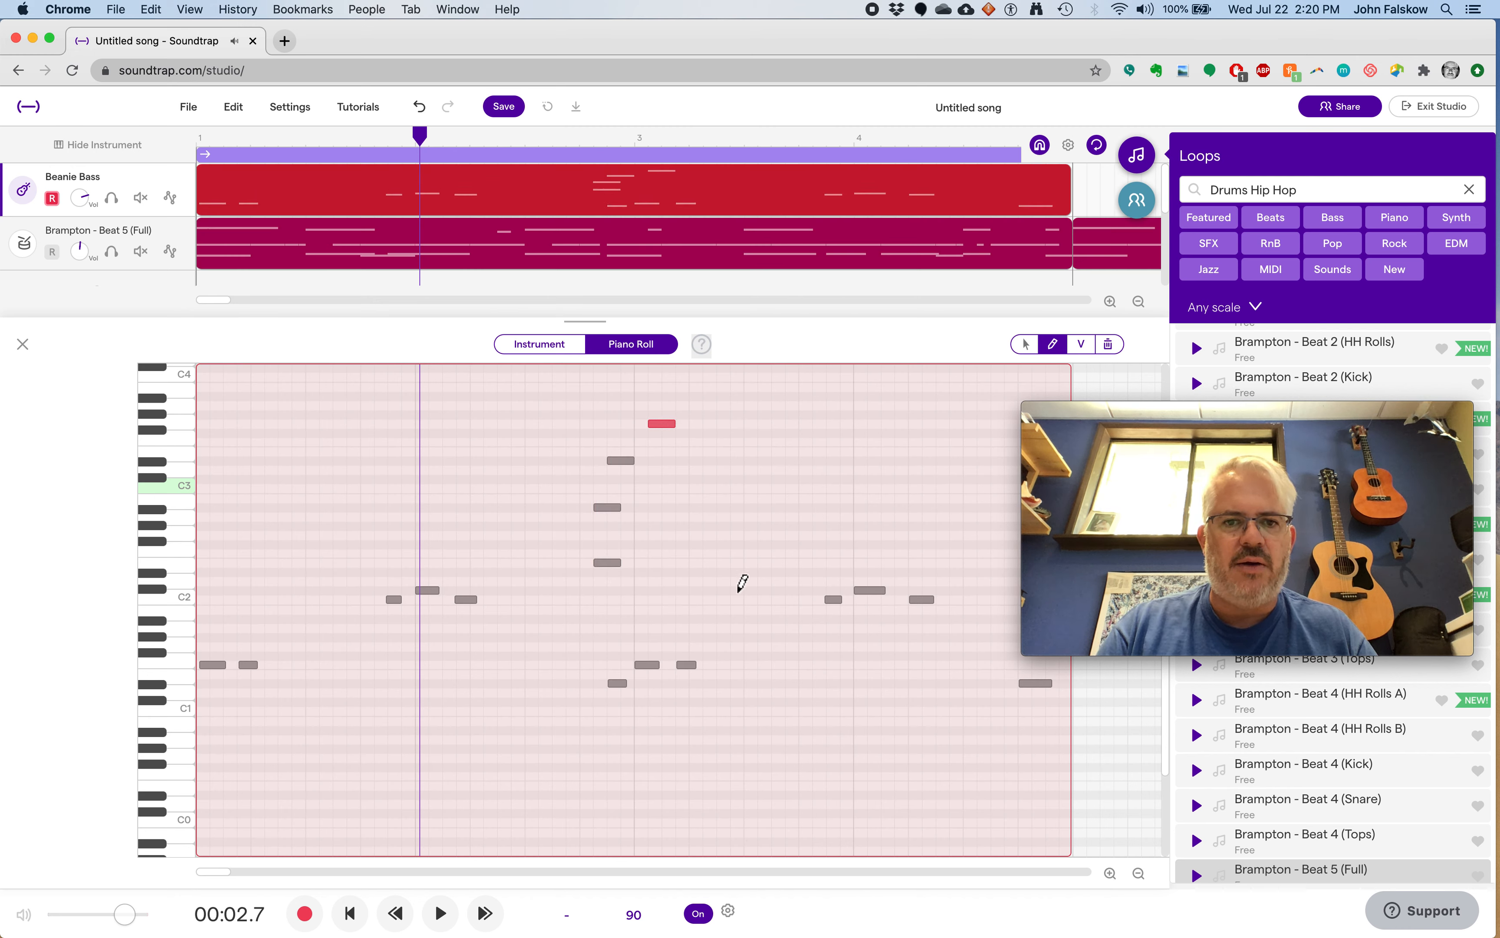
- Select the four added notes above the bass line around bar 3 and delete them
left_click(1028, 353)
left_click_drag(612, 561, 559, 551)
left_click(566, 428)
left_click_drag(566, 431, 691, 557)
key("Delete")
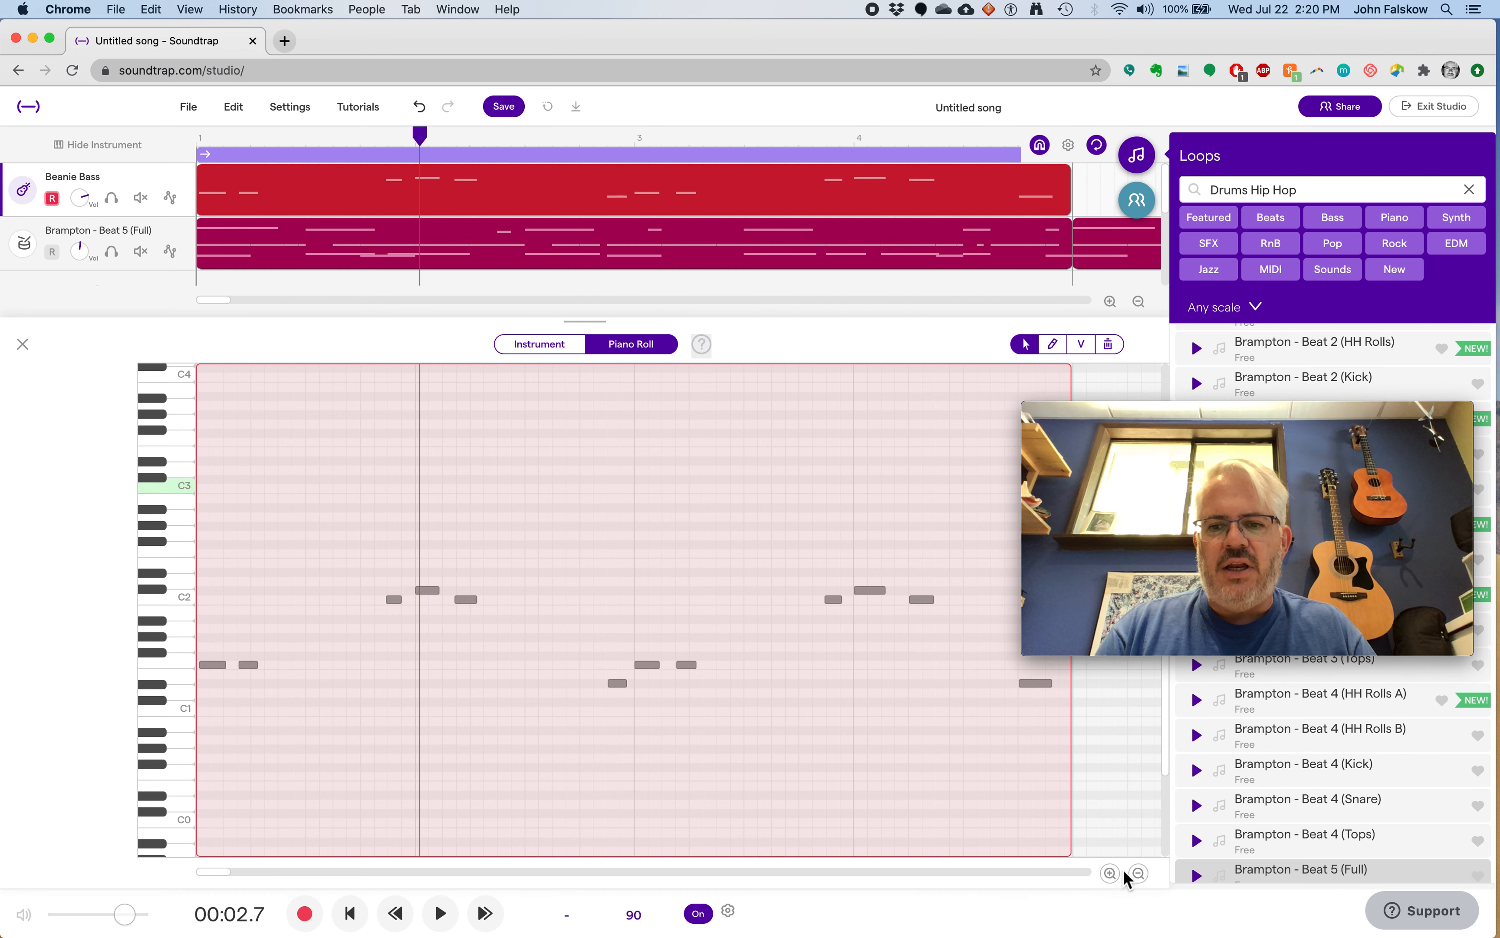
- Select all the recorded bass notes and quantize them so that they line up with the beat grid
left_click(1110, 873)
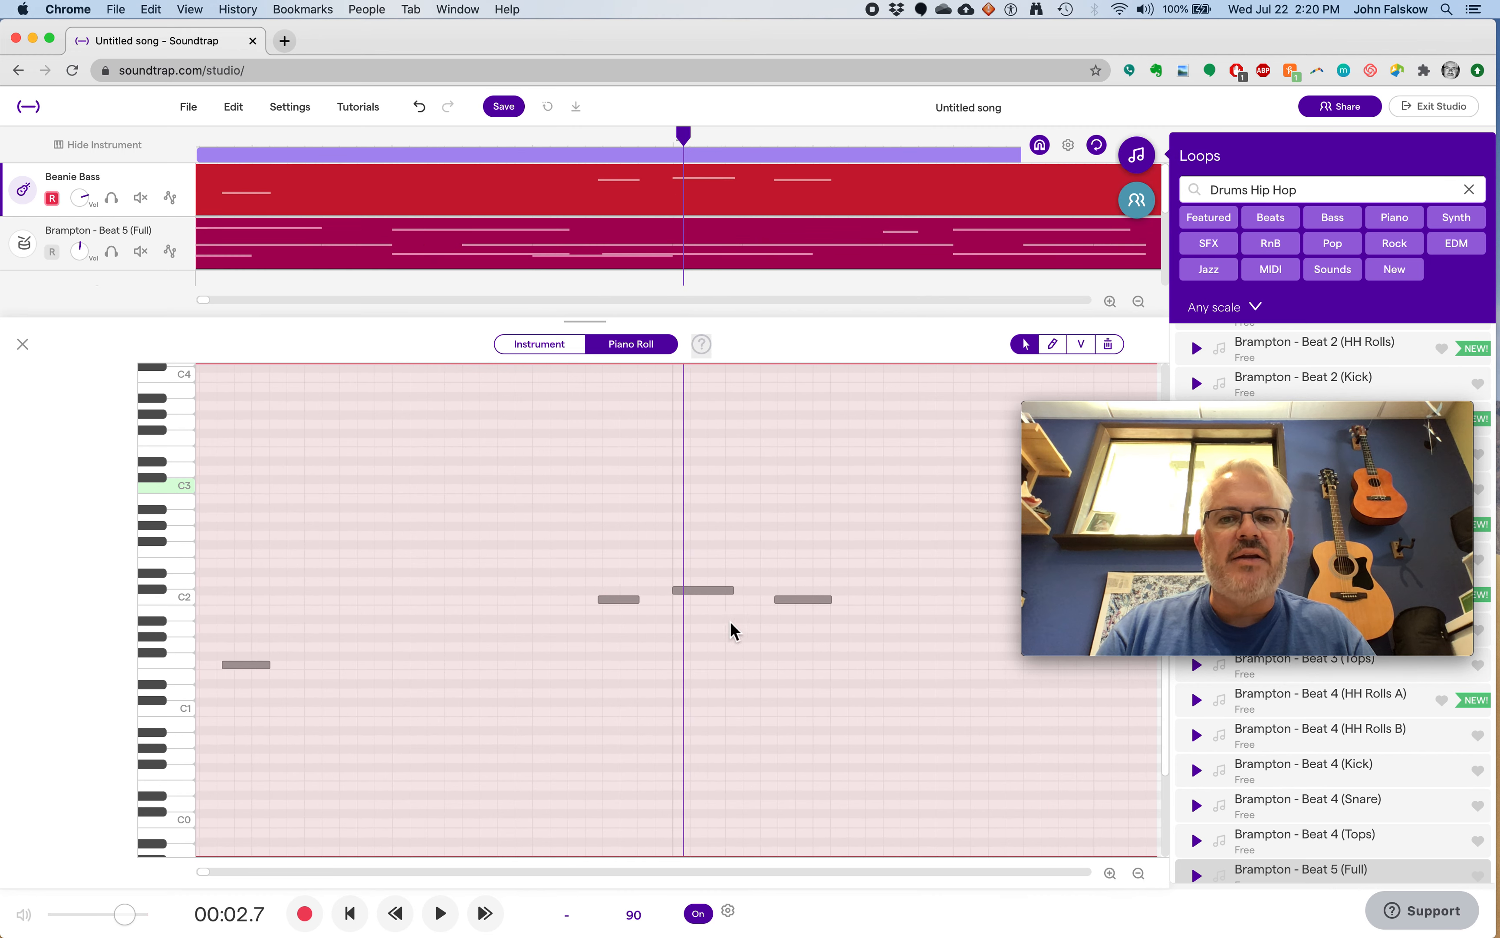
scroll(733, 658, "left", 3)
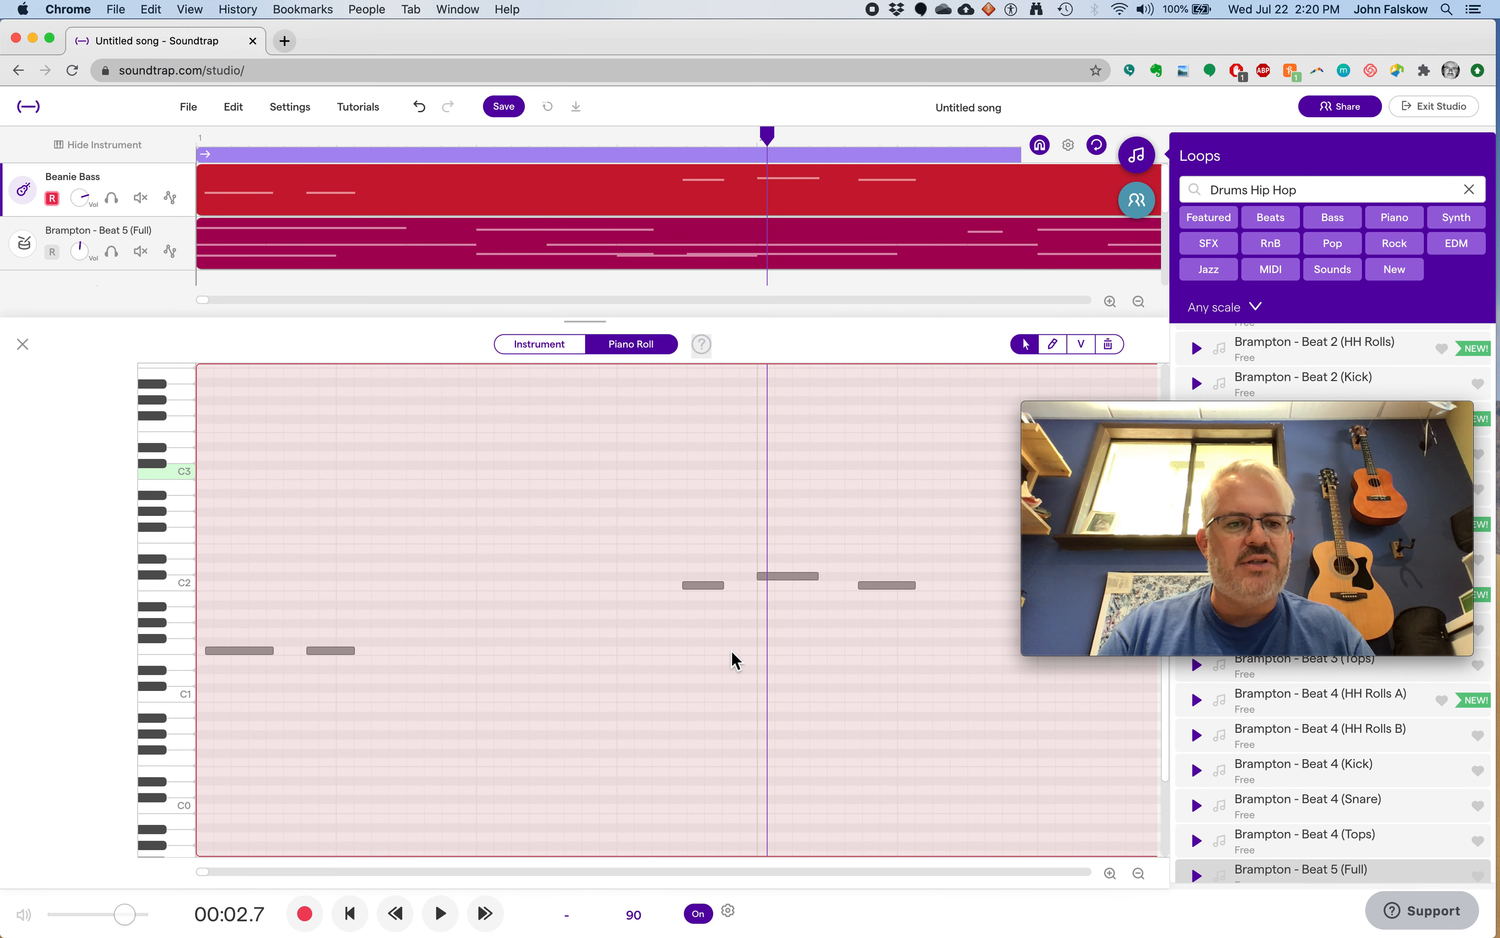
left_click(1140, 874)
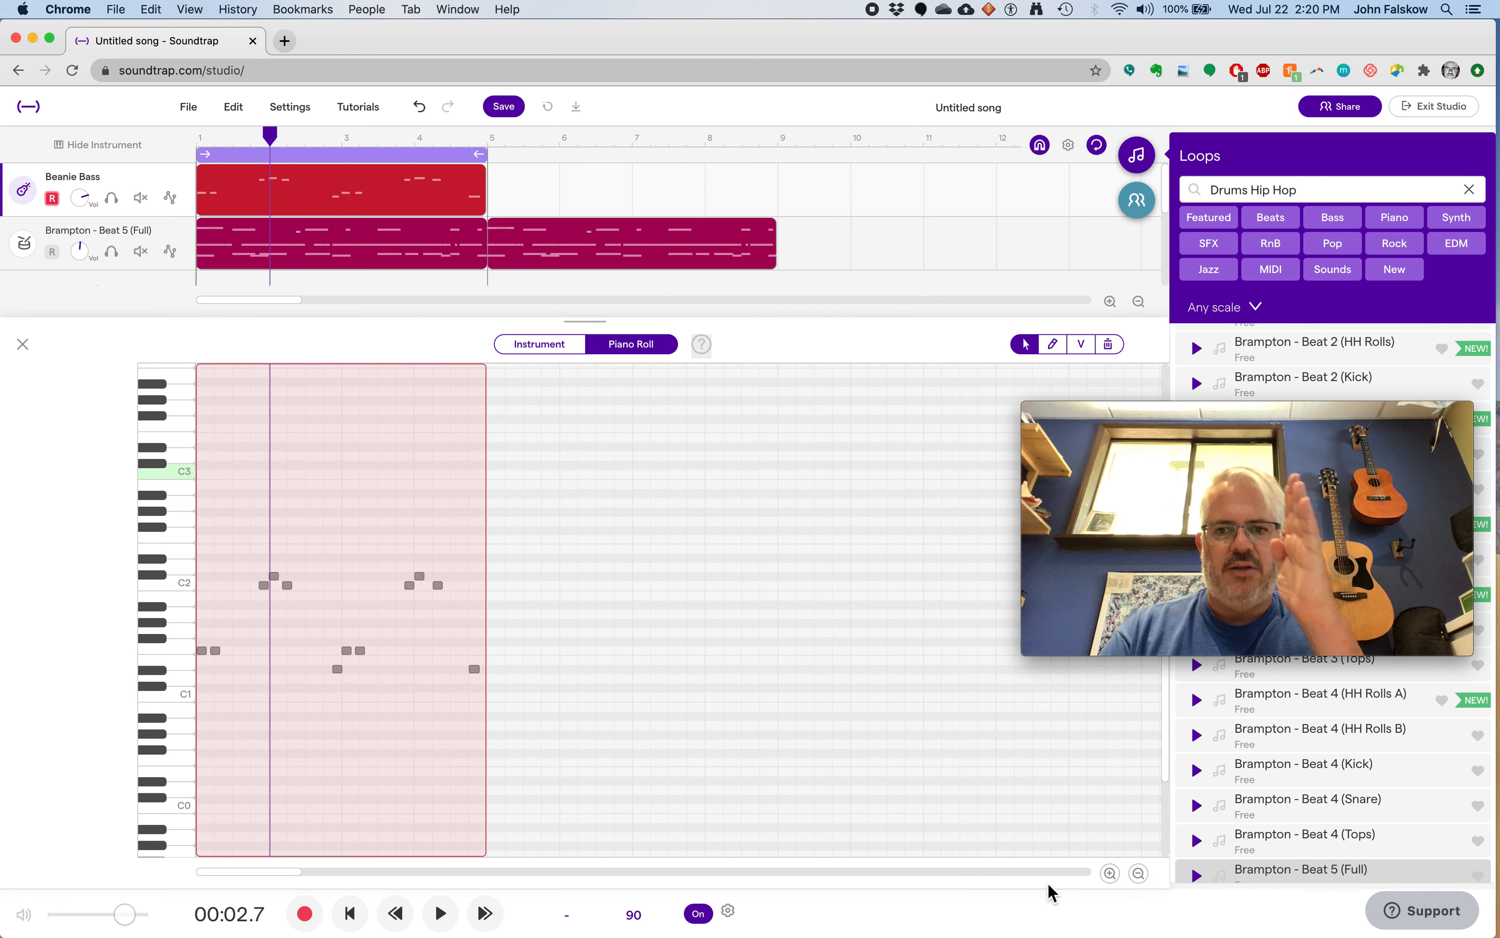
left_click(1113, 874)
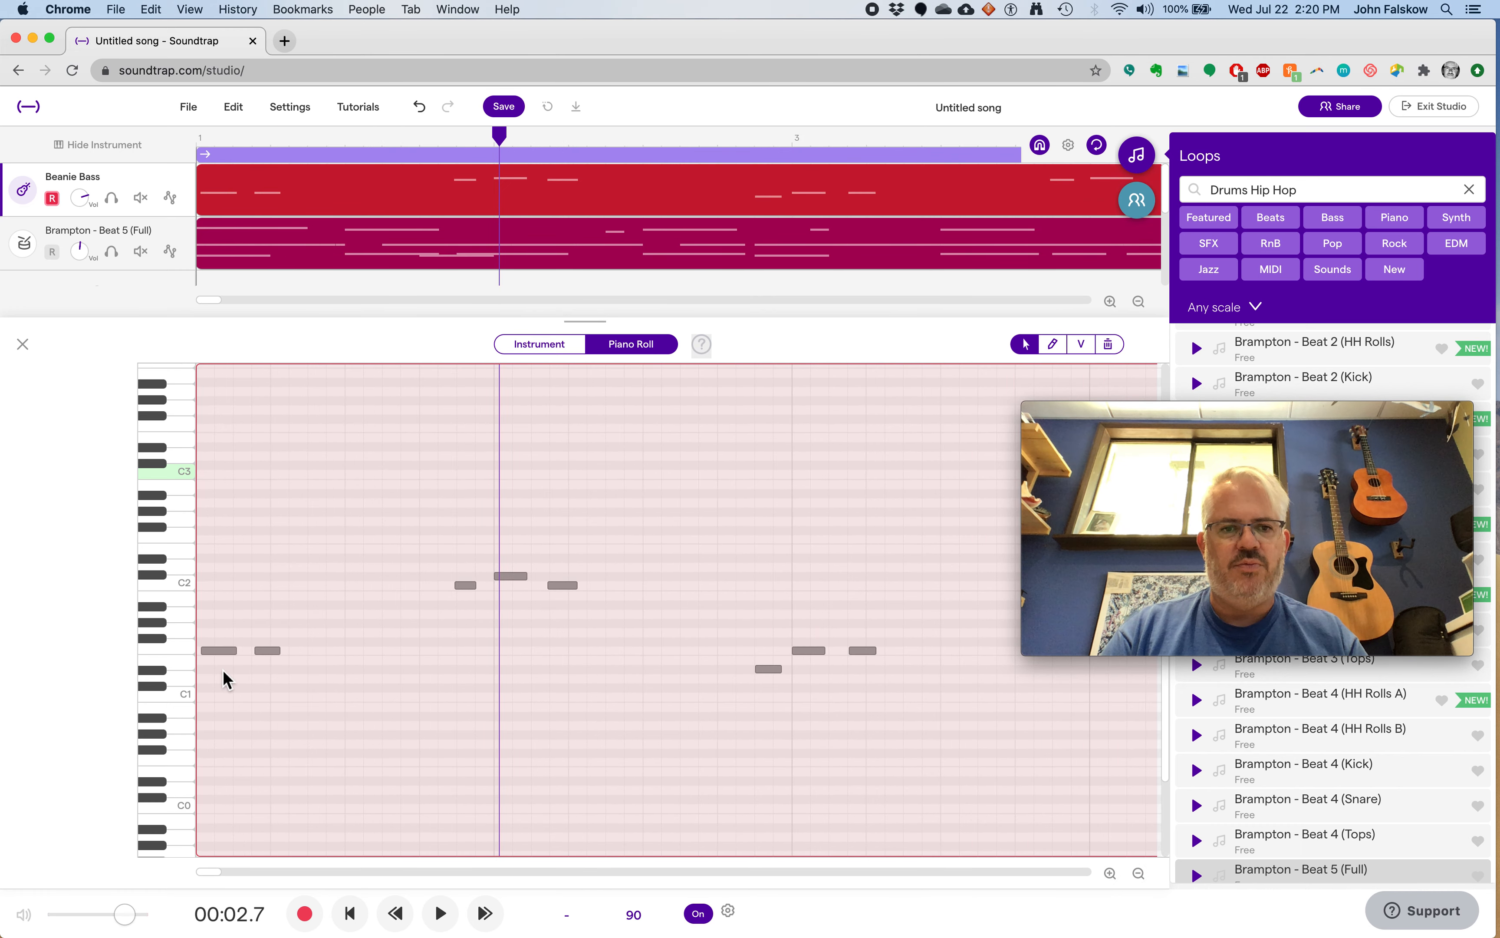
left_click(321, 751)
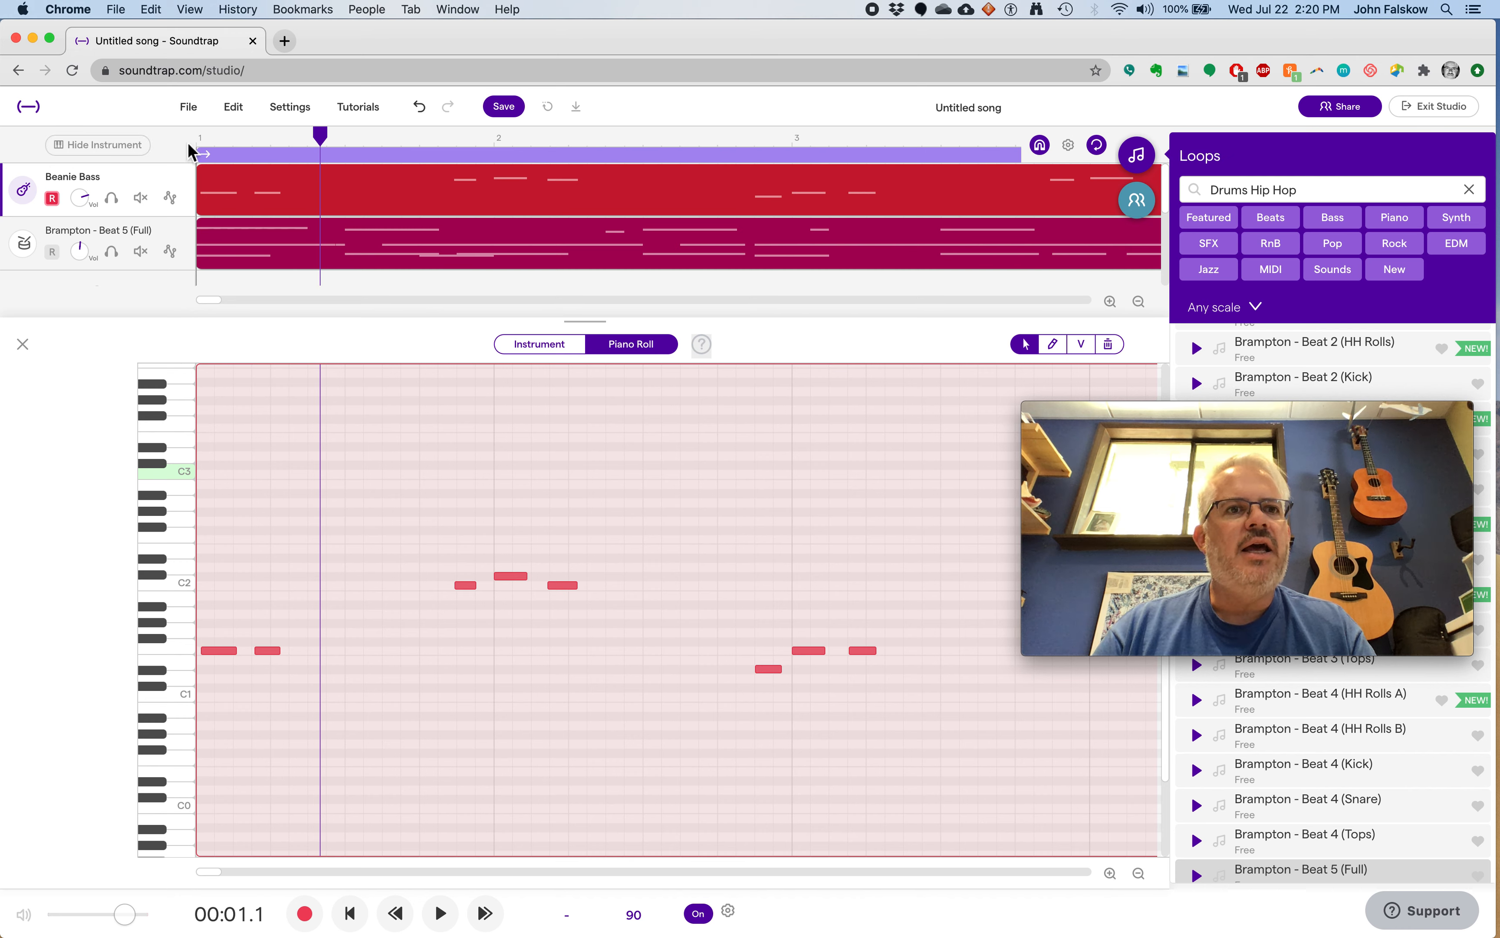
left_click(238, 111)
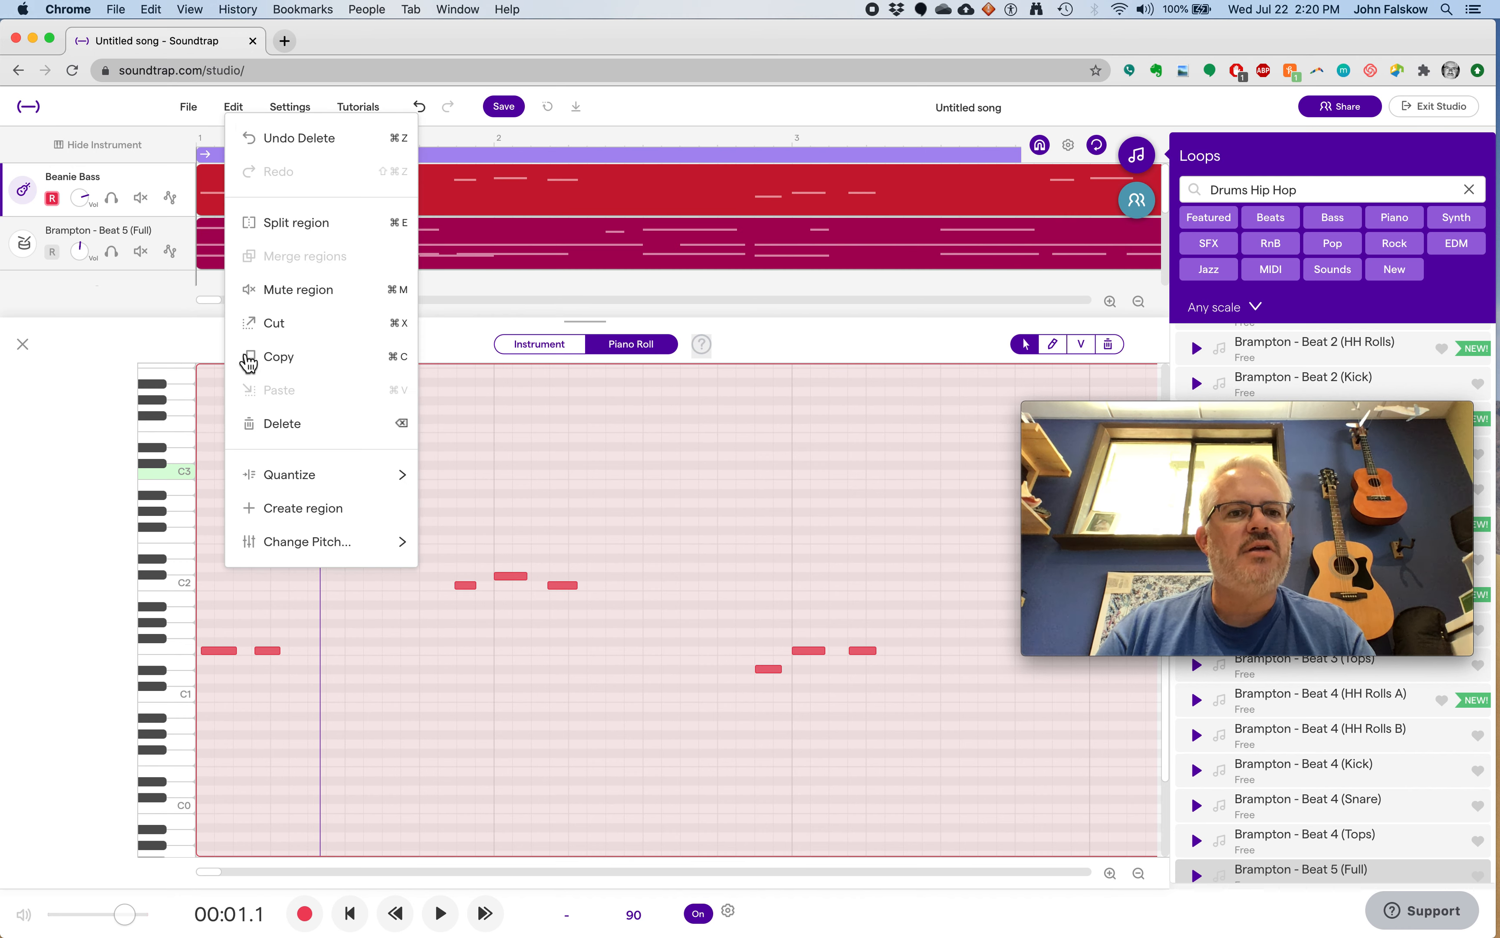
mouse_move(297, 475)
left_click(512, 575)
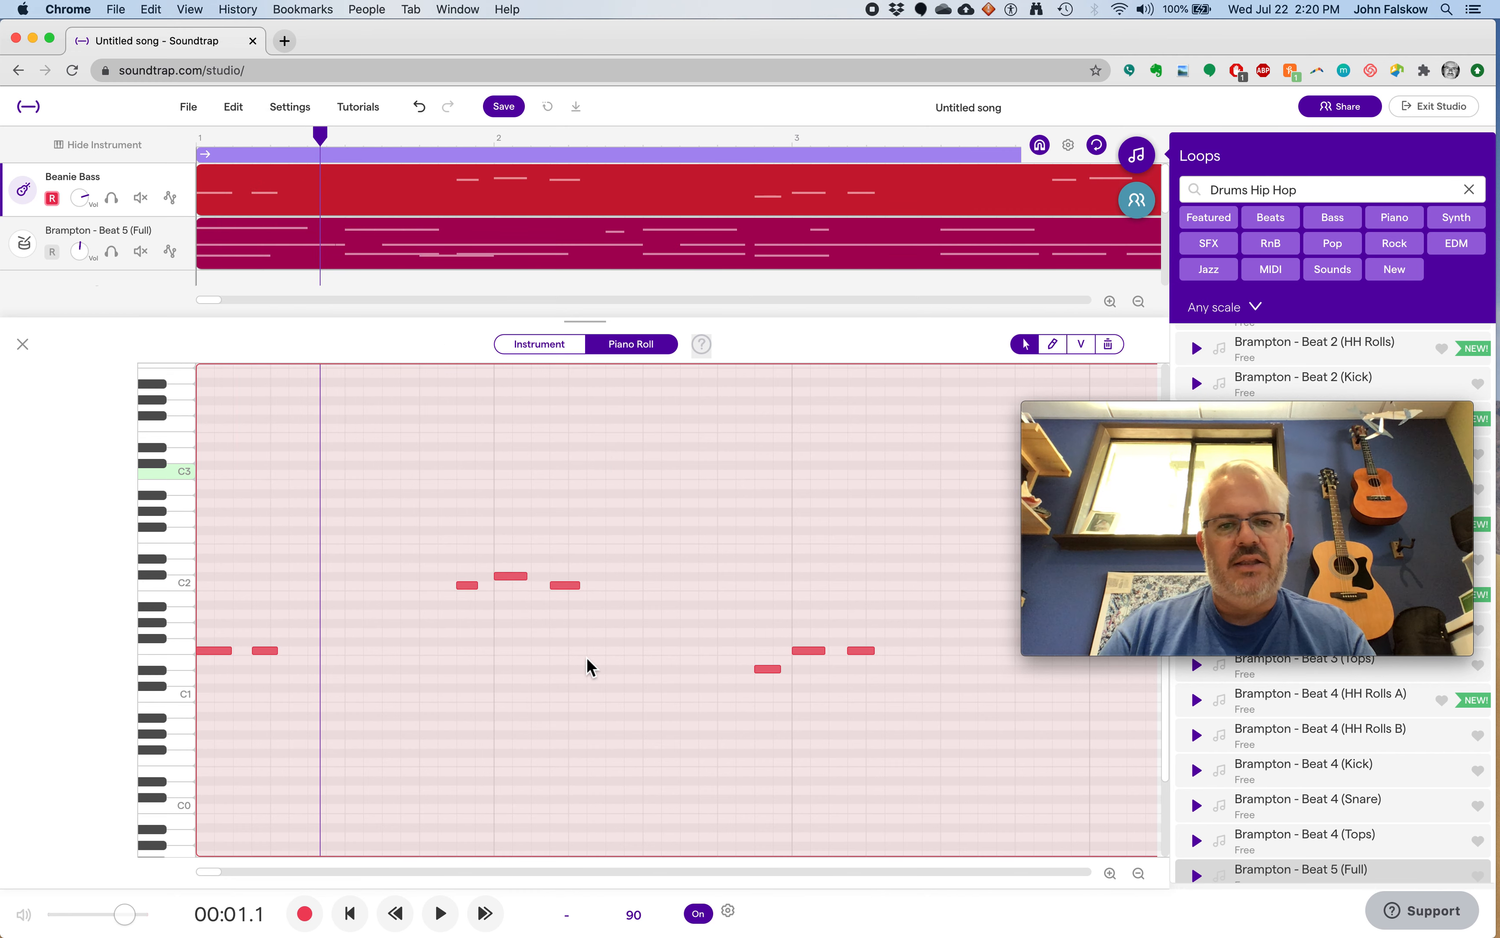
- Play the quantized bass line with the drums from the start and close the piano roll
left_click(351, 917)
key("space")
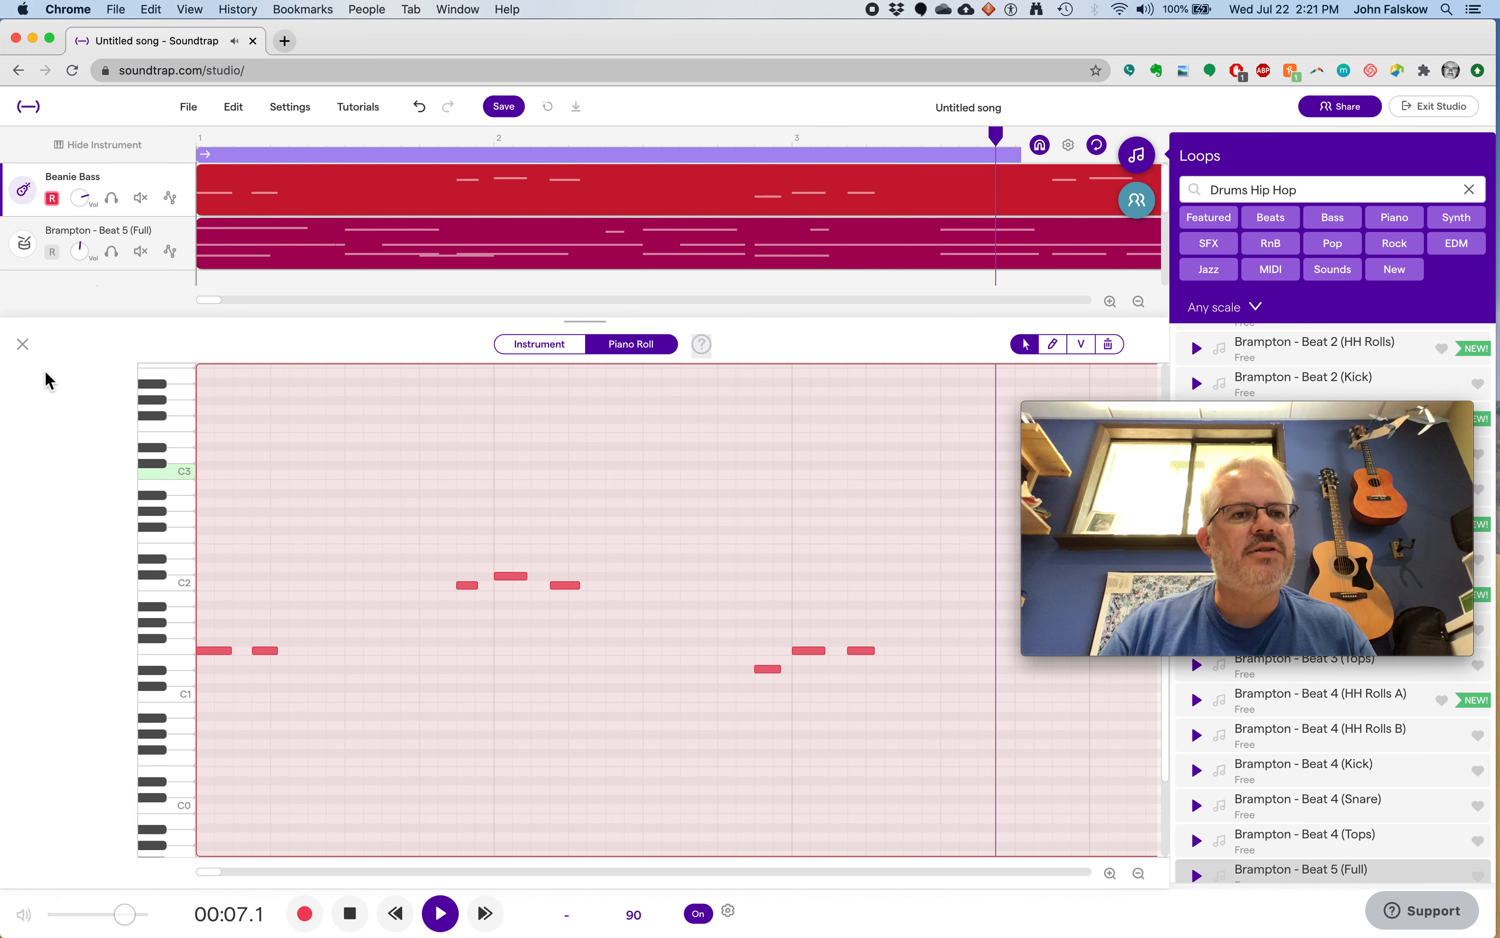
left_click(23, 344)
- Show the automation lane of the Brampton - Beat 5 (Full) track and add a Sweep automation set to Muffled
left_click(171, 252)
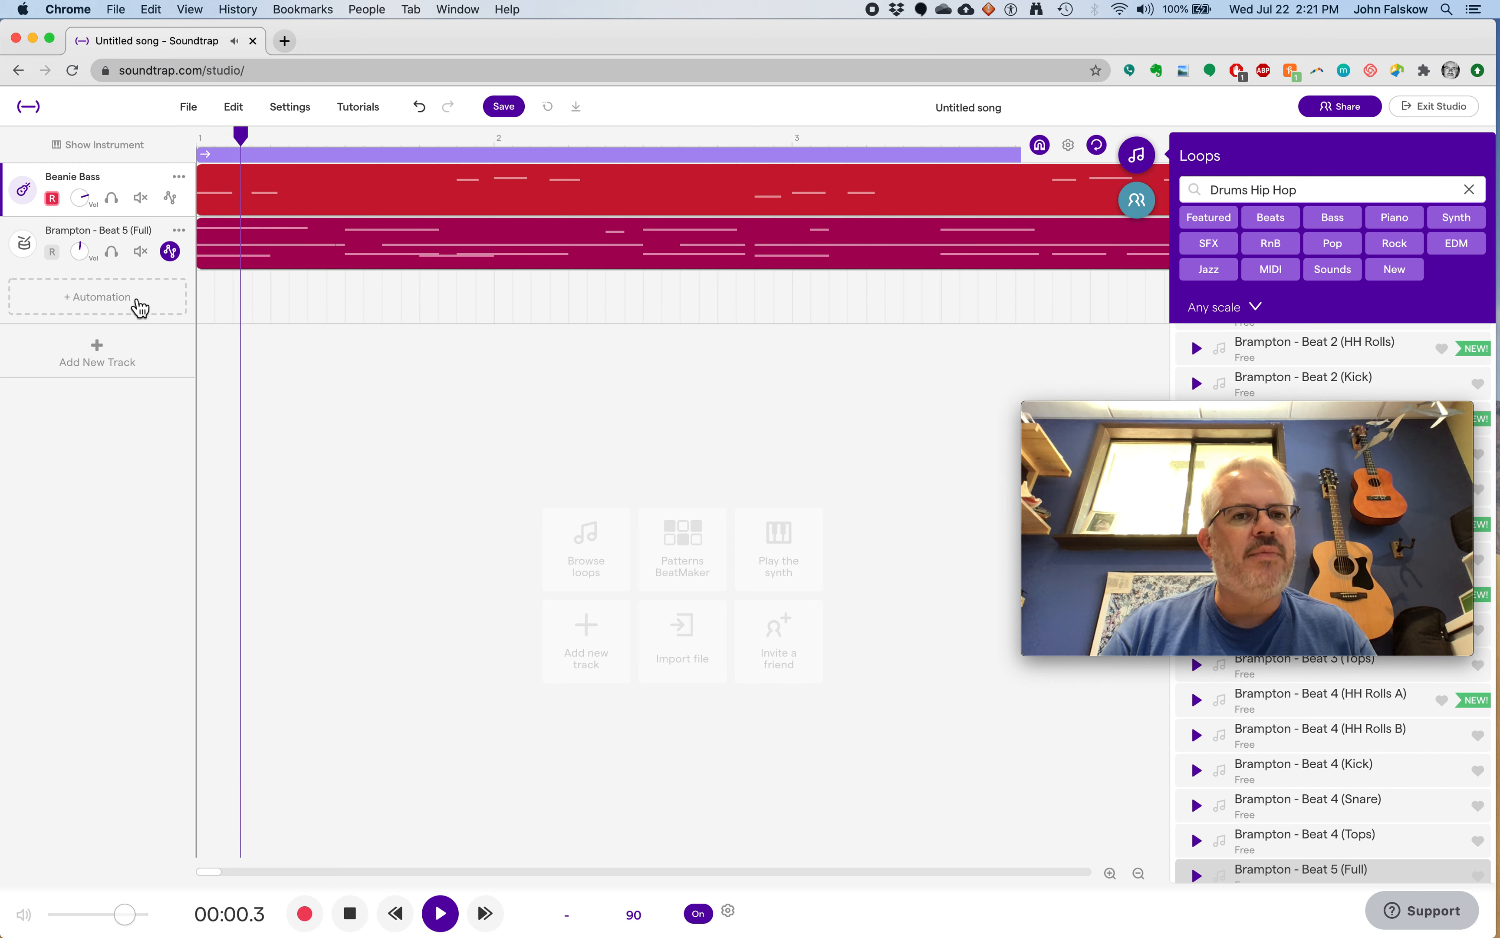
left_click(137, 304)
left_click(167, 344)
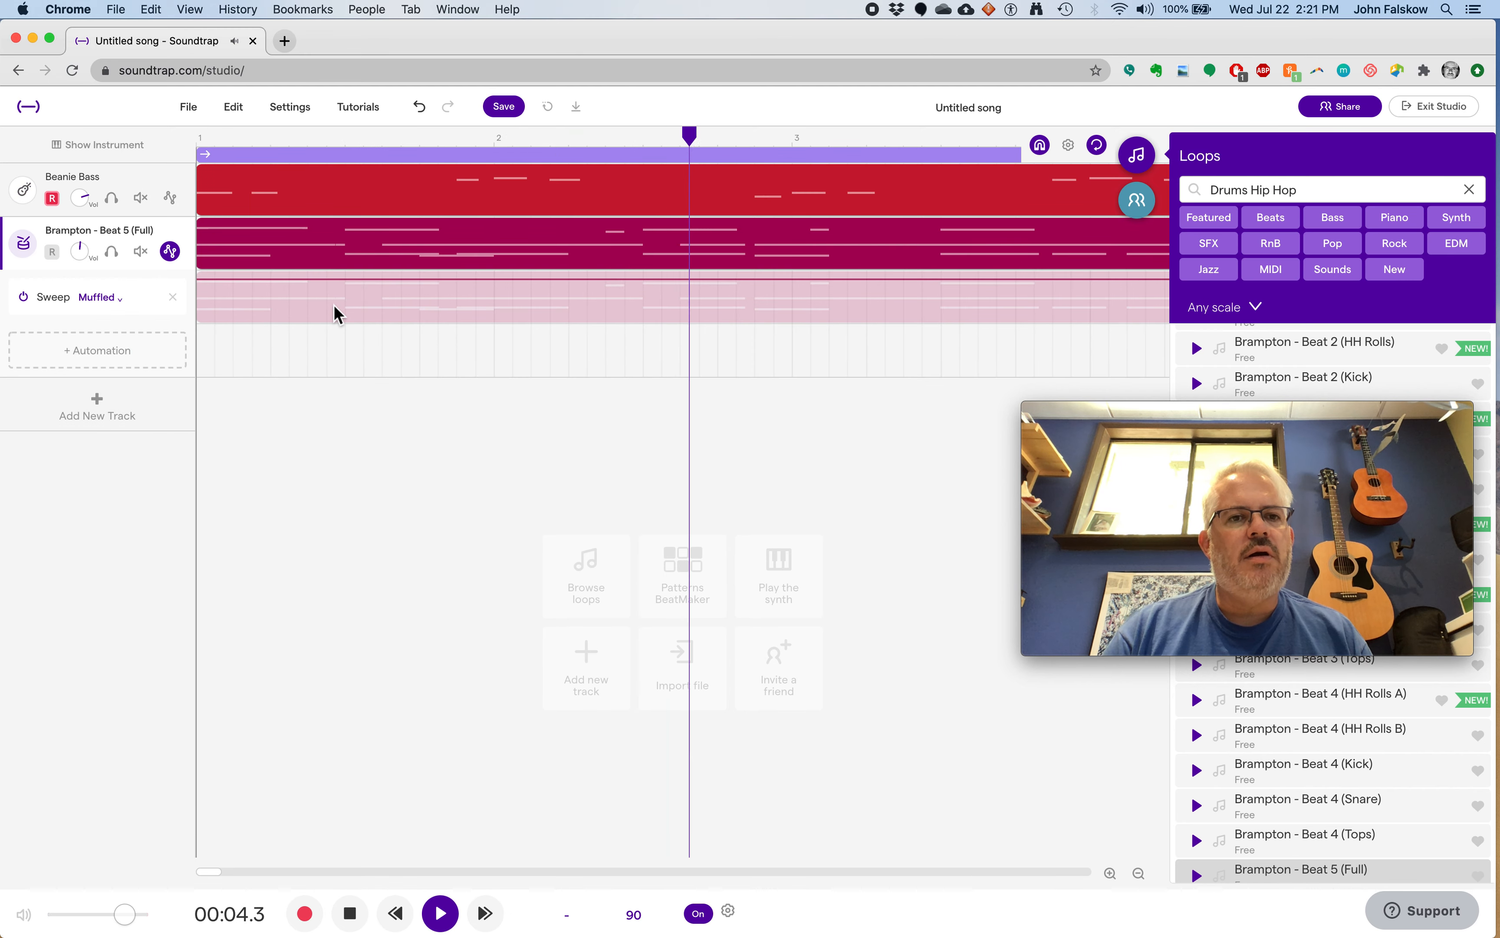
- Delete the Sweep automation from the Brampton - Beat 5 (Full) track and stop playback
scroll(333, 305, "down", 6)
scroll(295, 300, "left", 1)
left_click(173, 297)
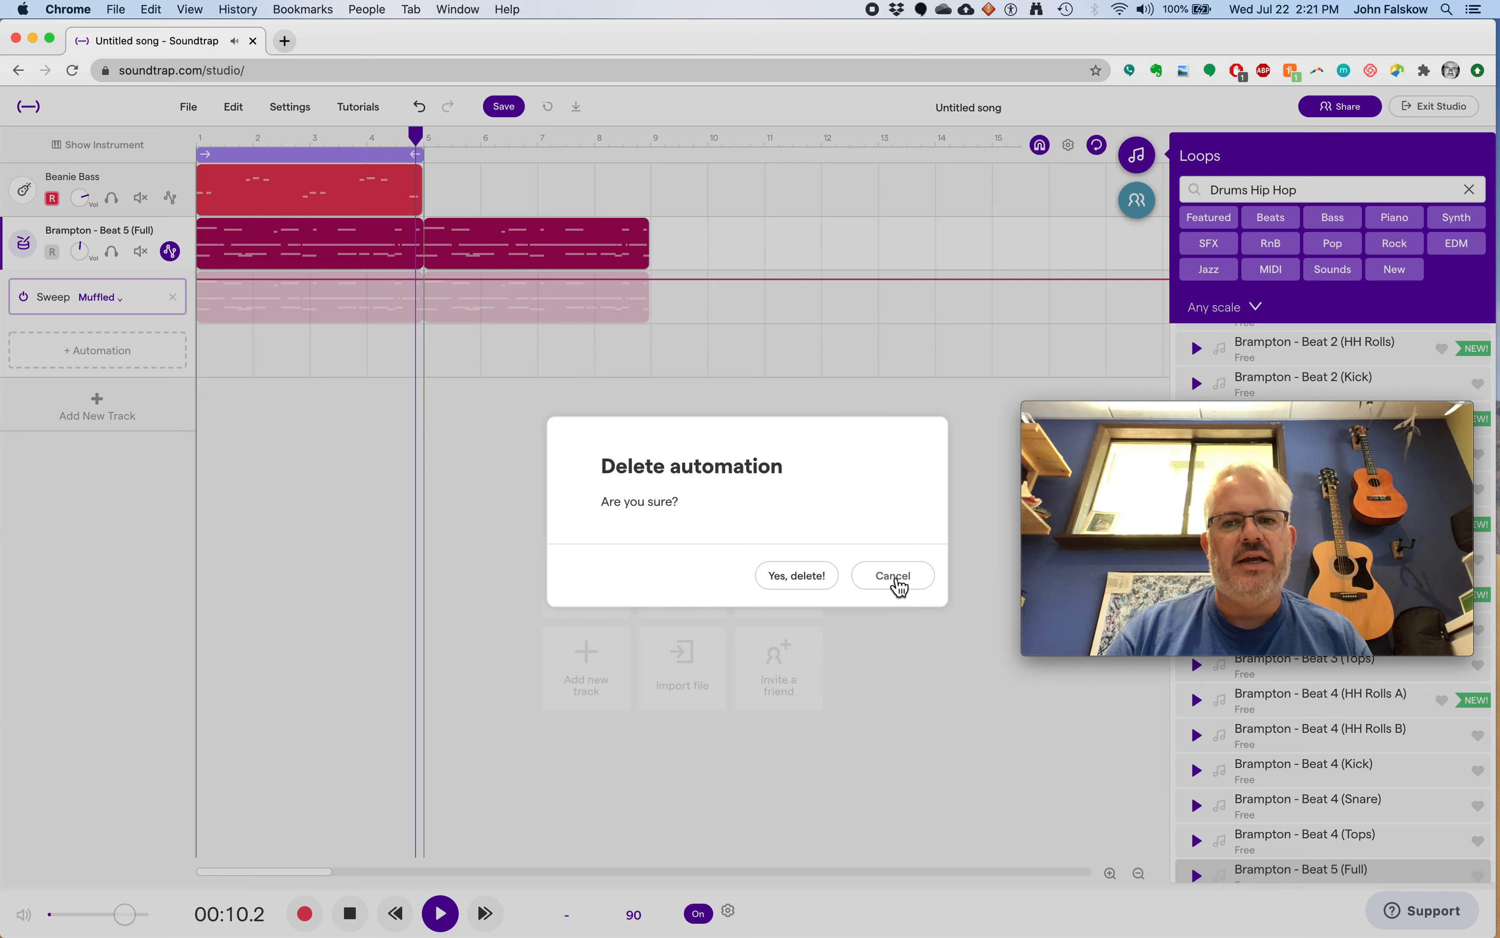
left_click(806, 583)
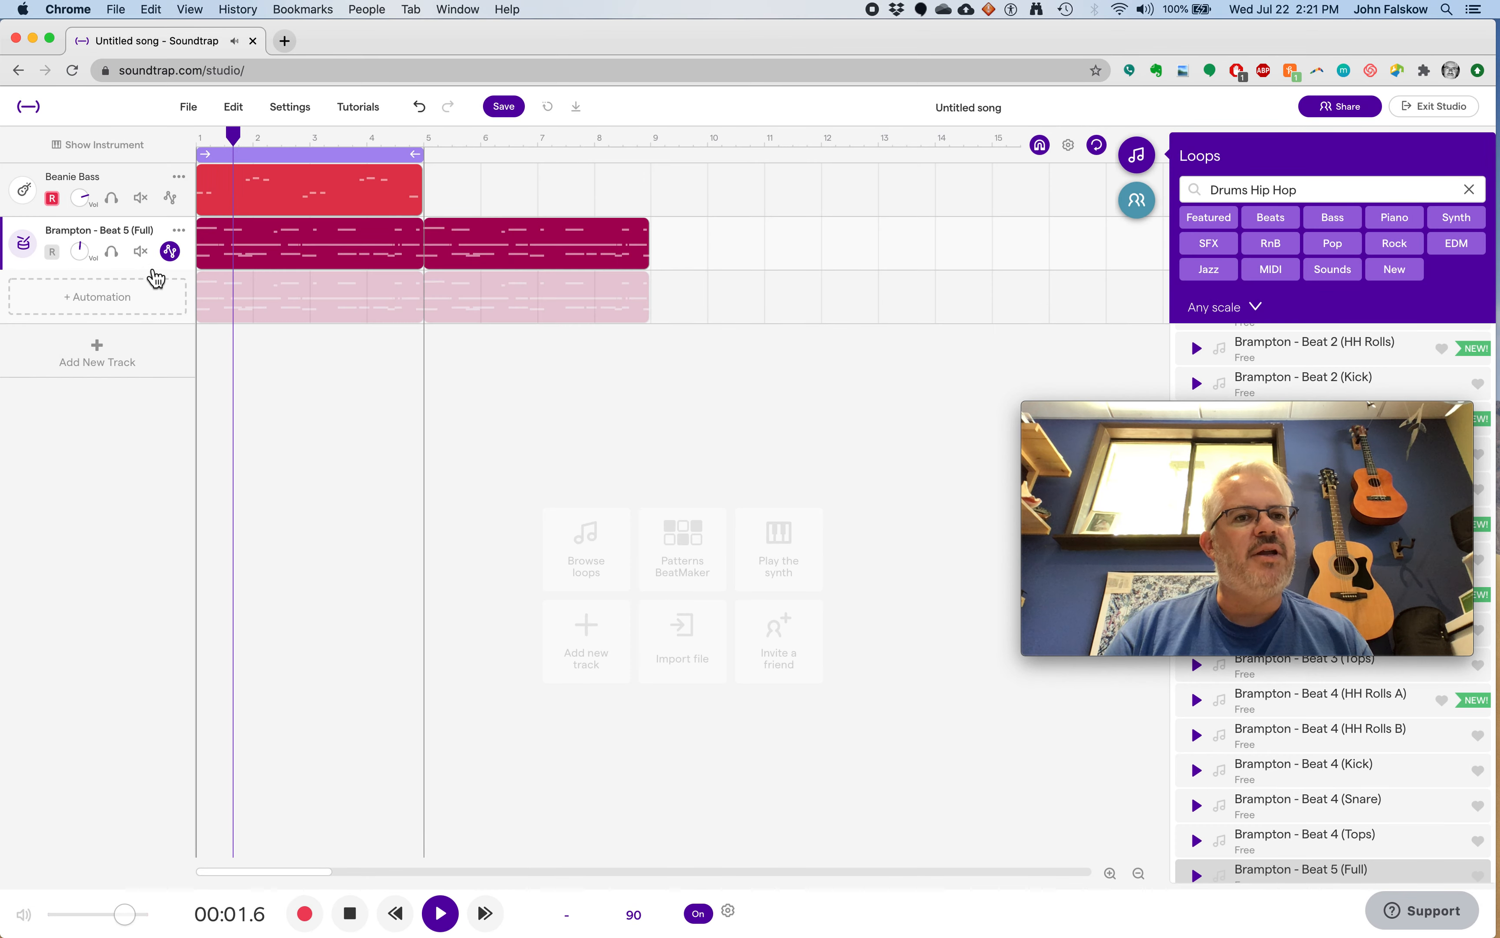
key("space")
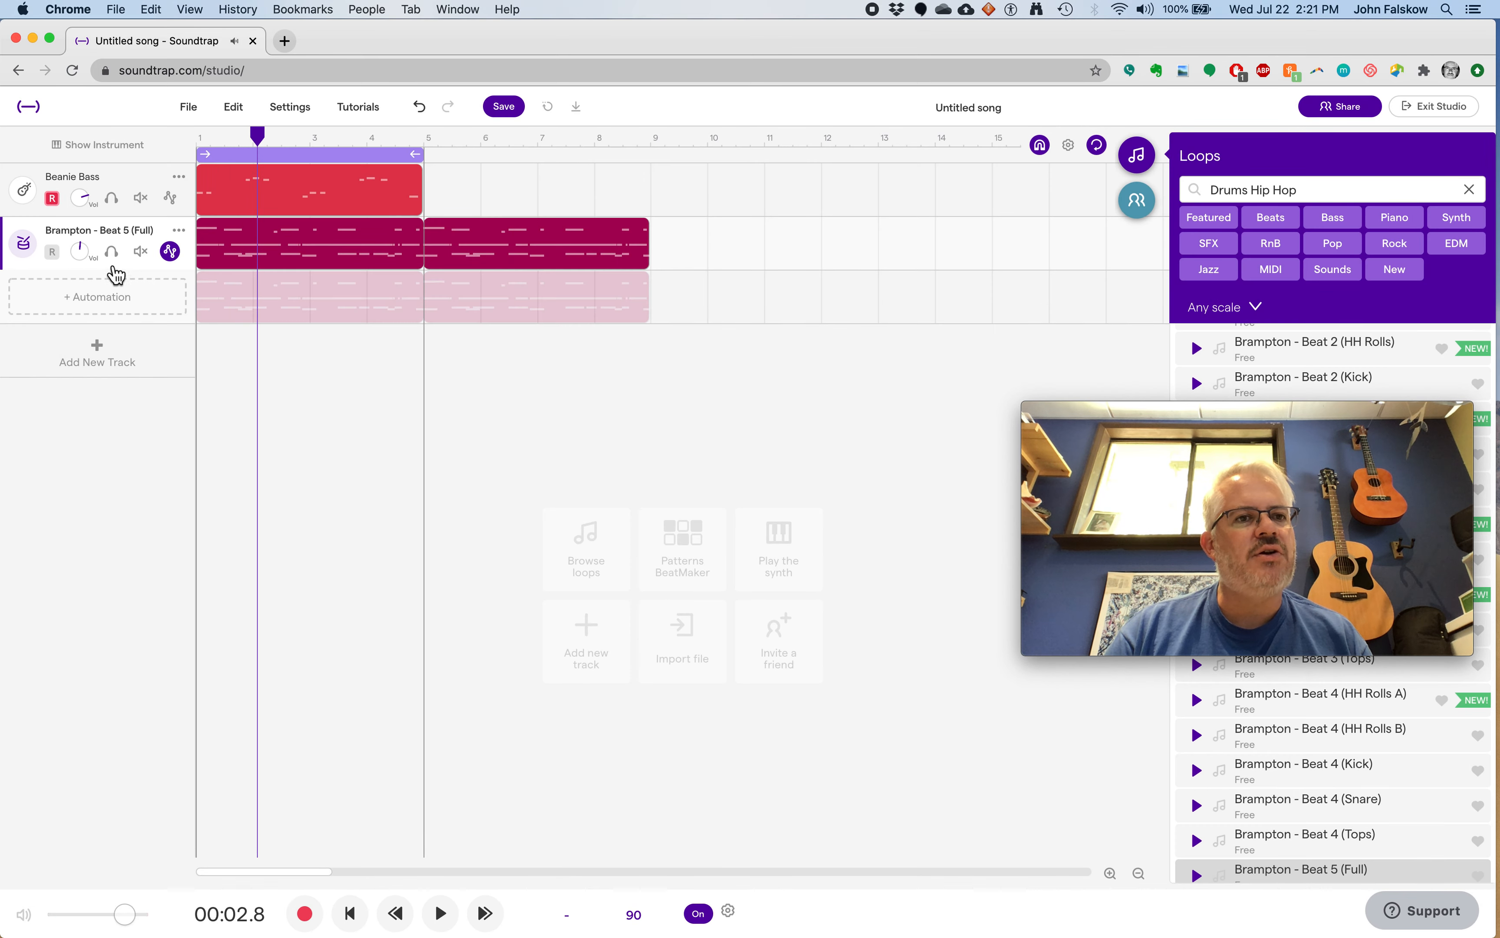
- View the drum track's instrument, return to the Beanie Bass instrument and look over its Bass - Synth presets without changing the sound
left_click(23, 242)
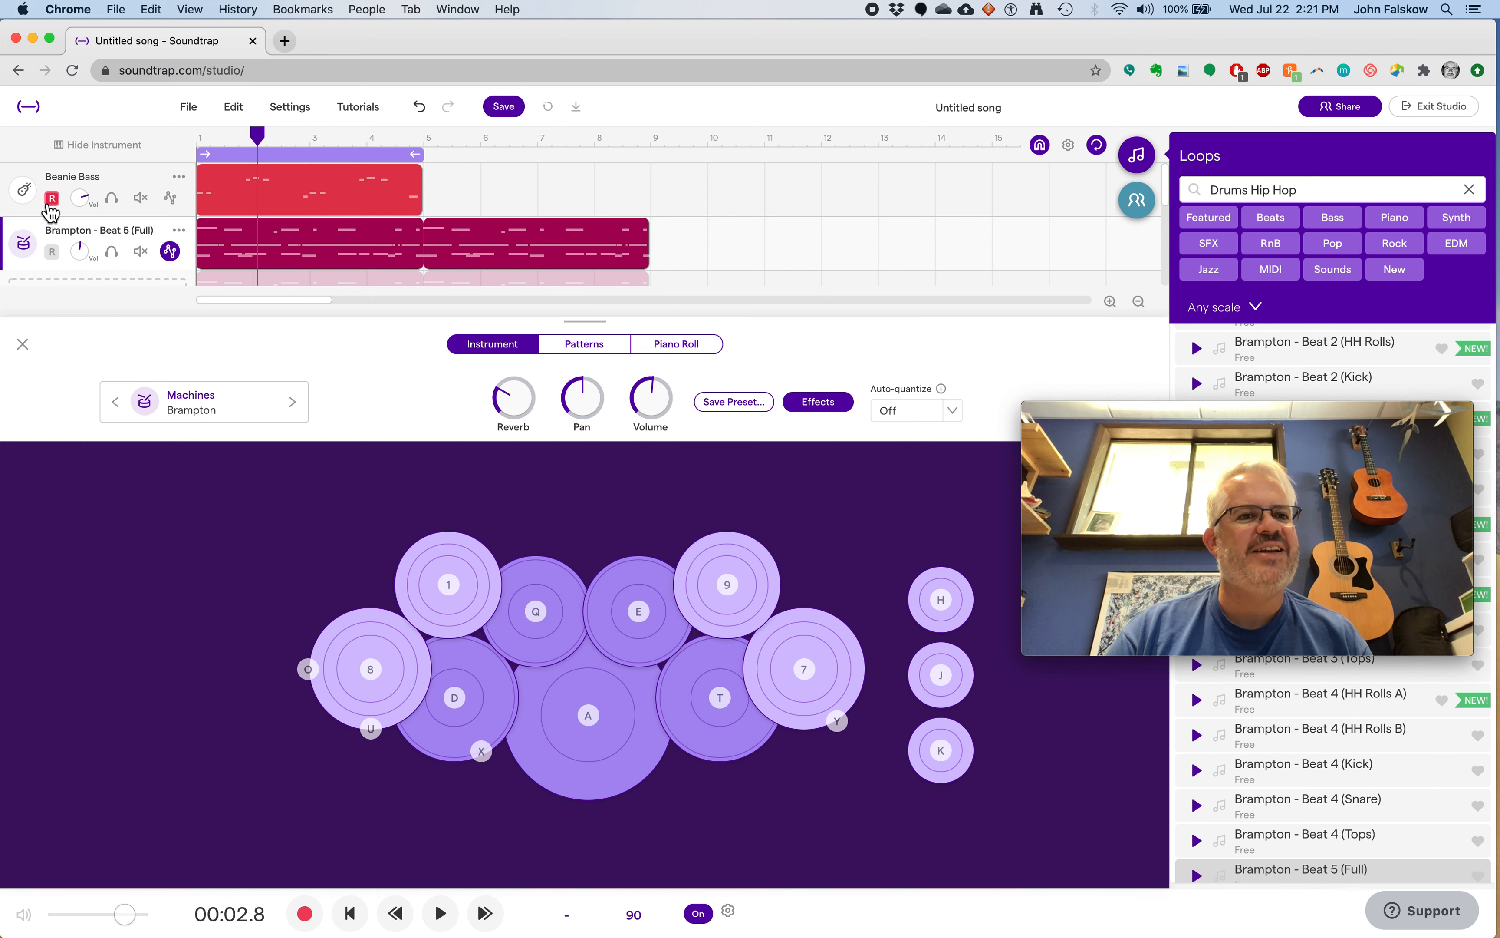
left_click(28, 203)
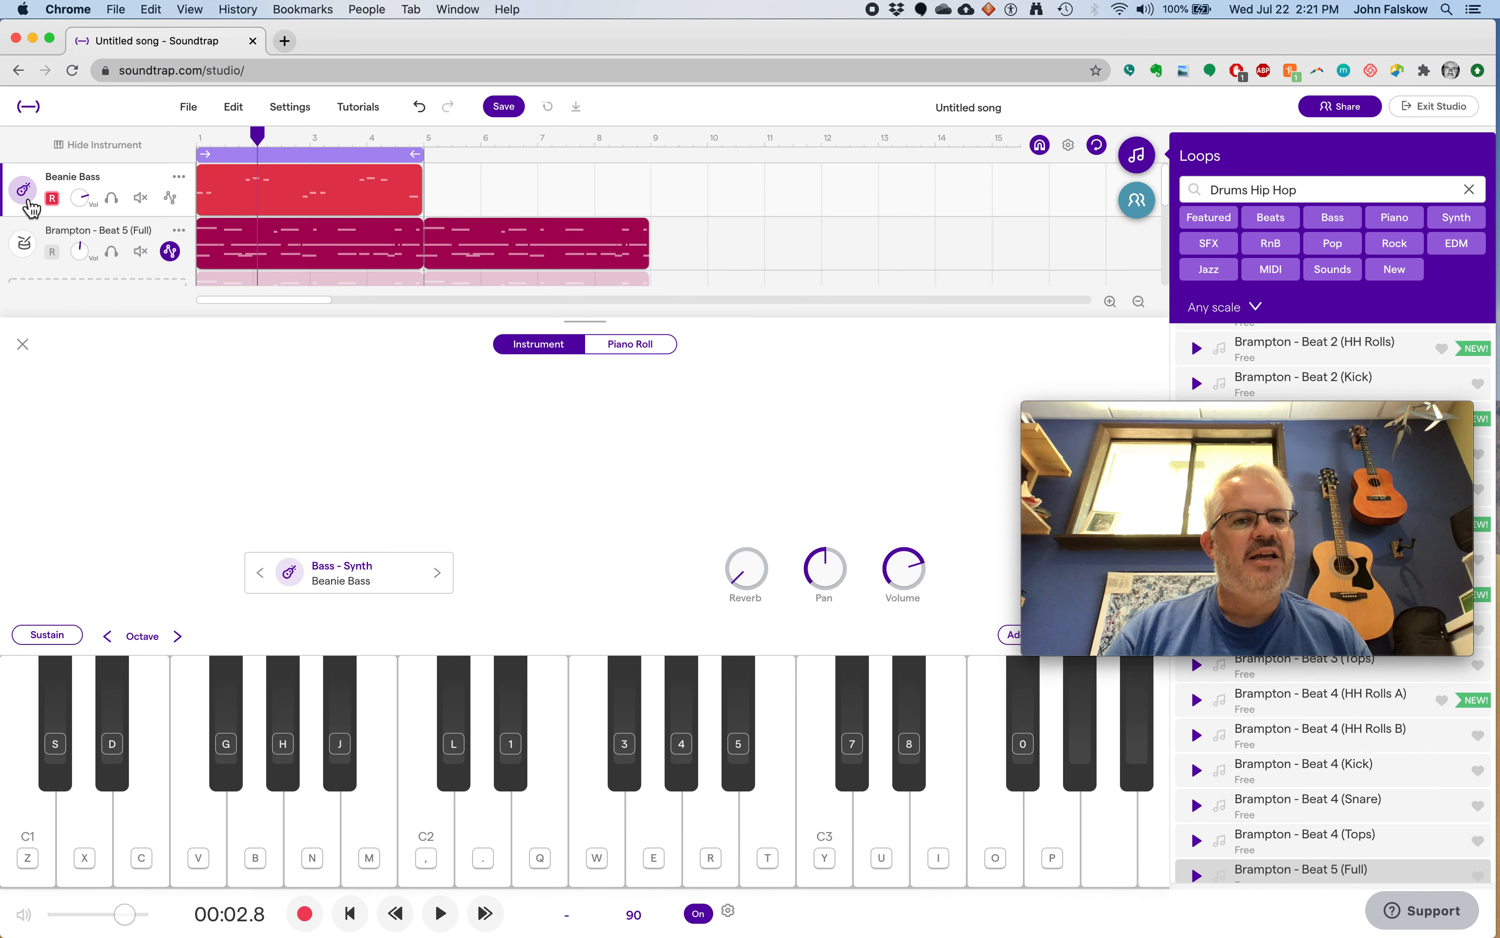
left_click(369, 576)
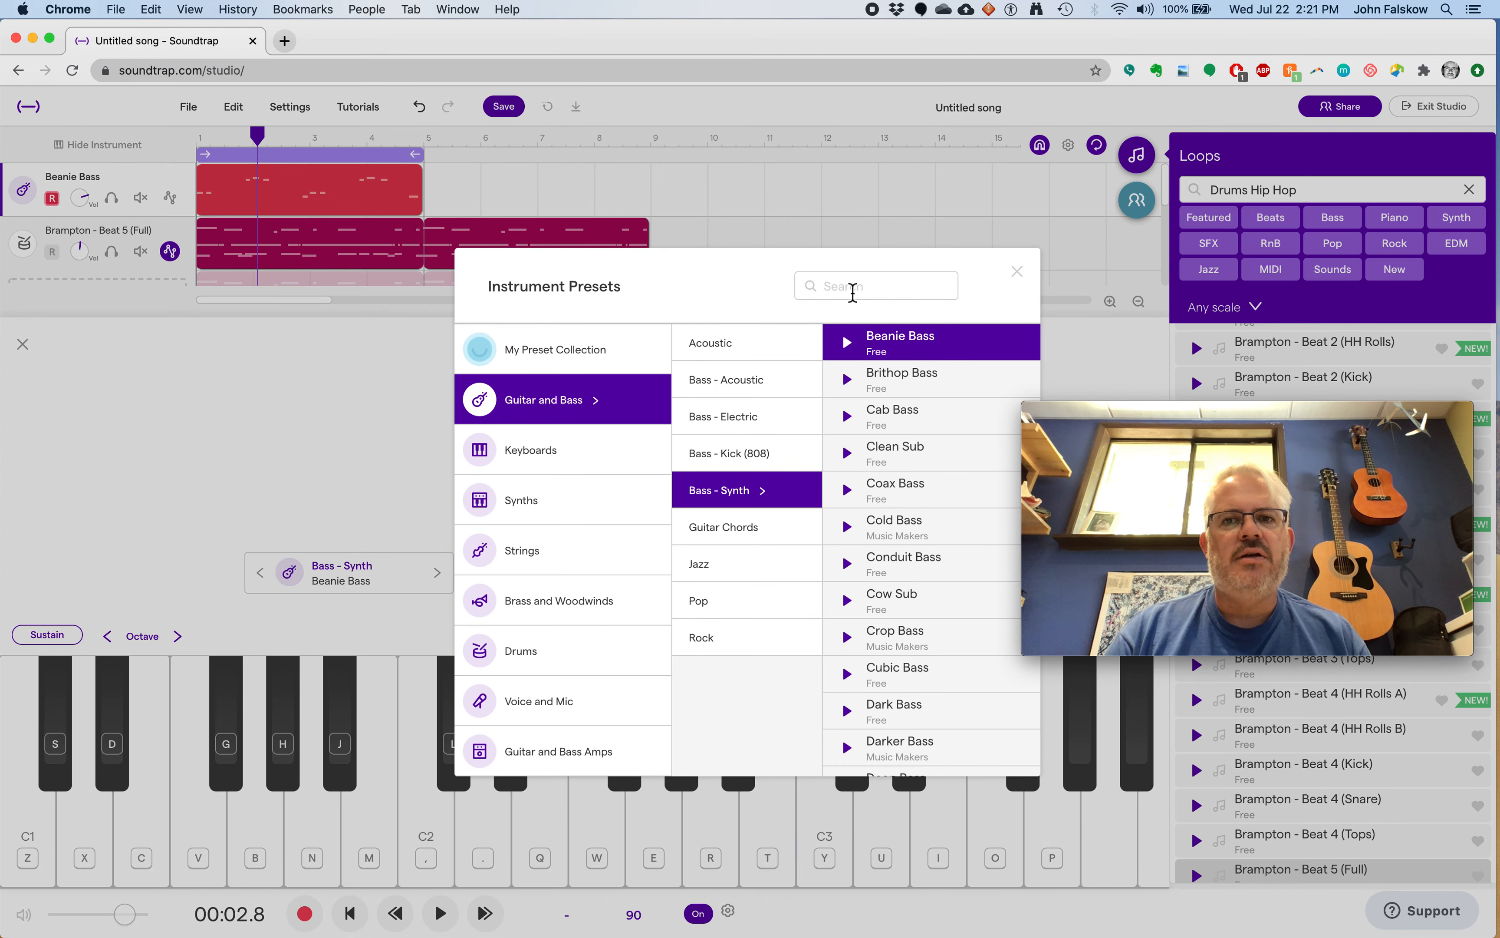
left_click(1024, 278)
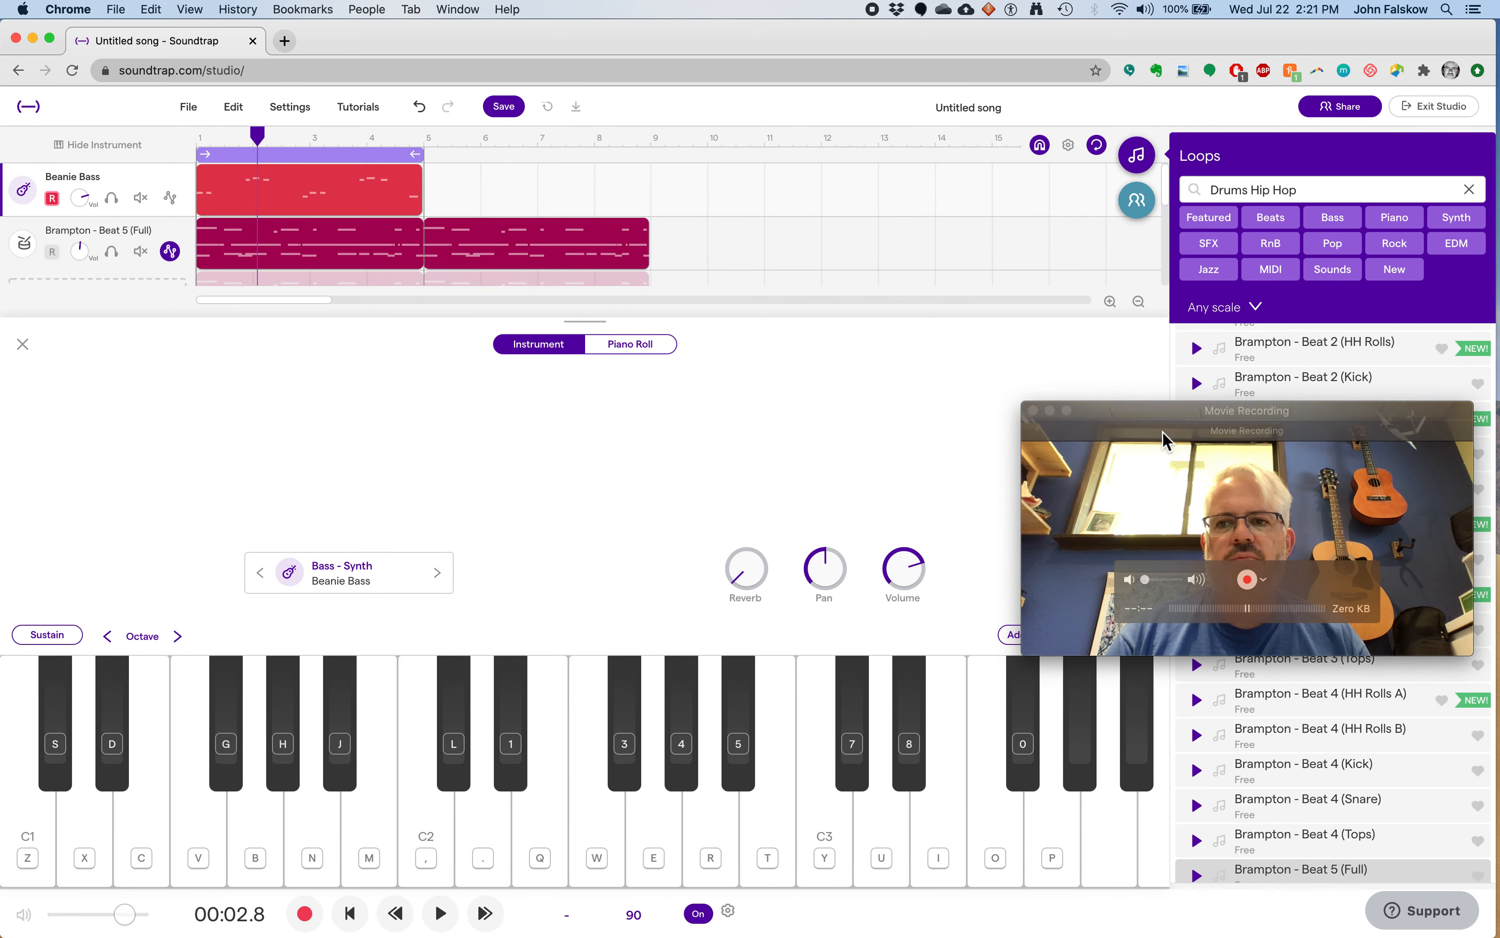
- Uncover the effects controls of the Beanie Bass instrument and add a Fuzz effect to it
left_click_drag(1306, 420, 1393, 700)
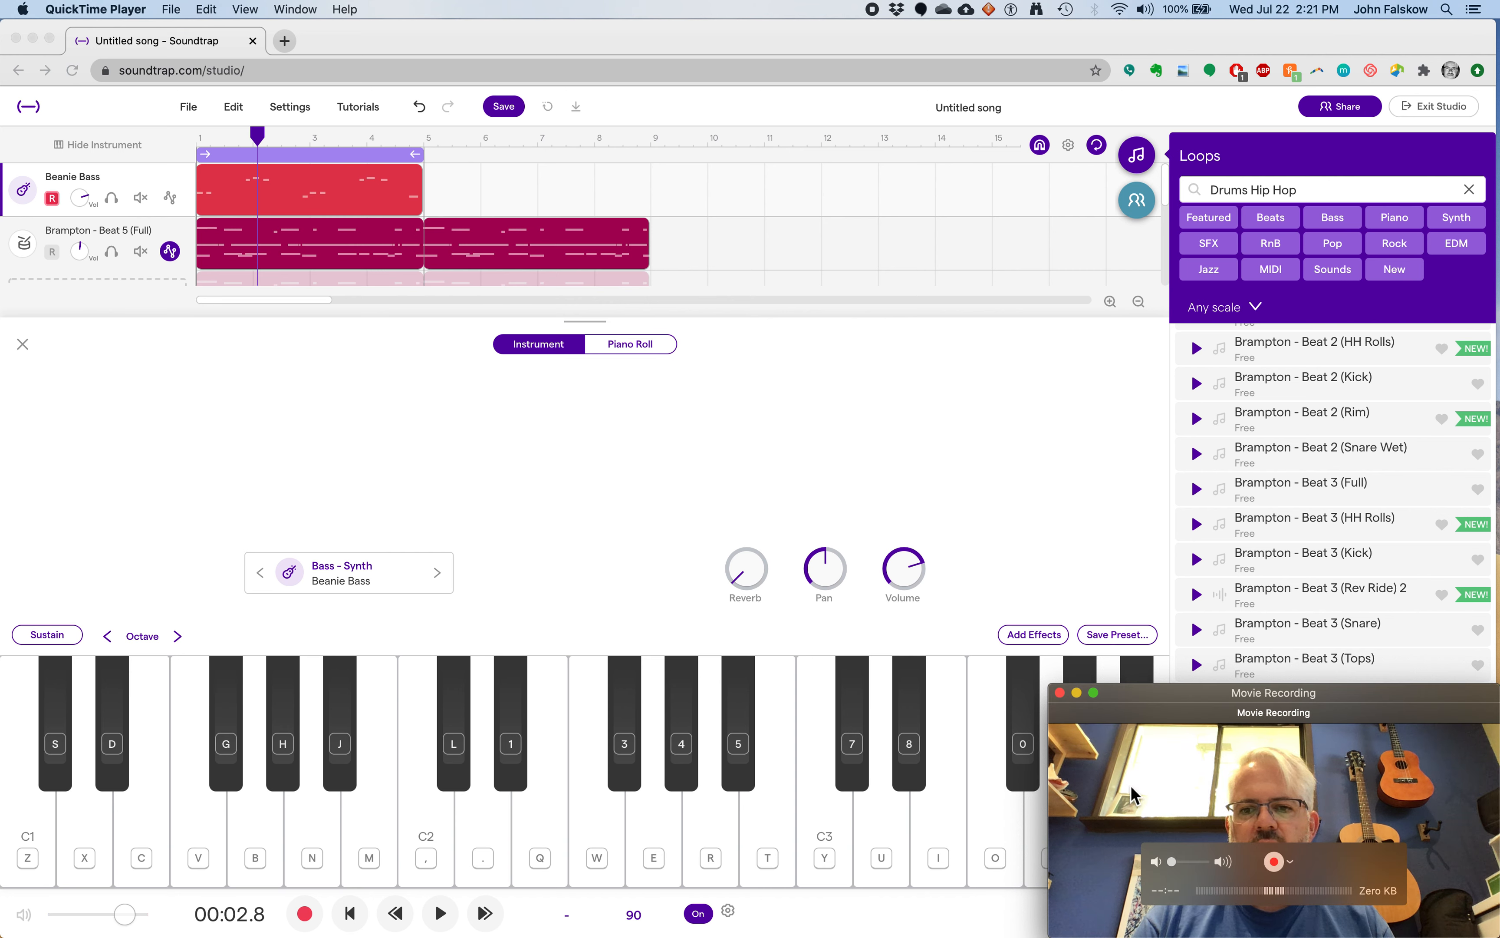
left_click(1023, 641)
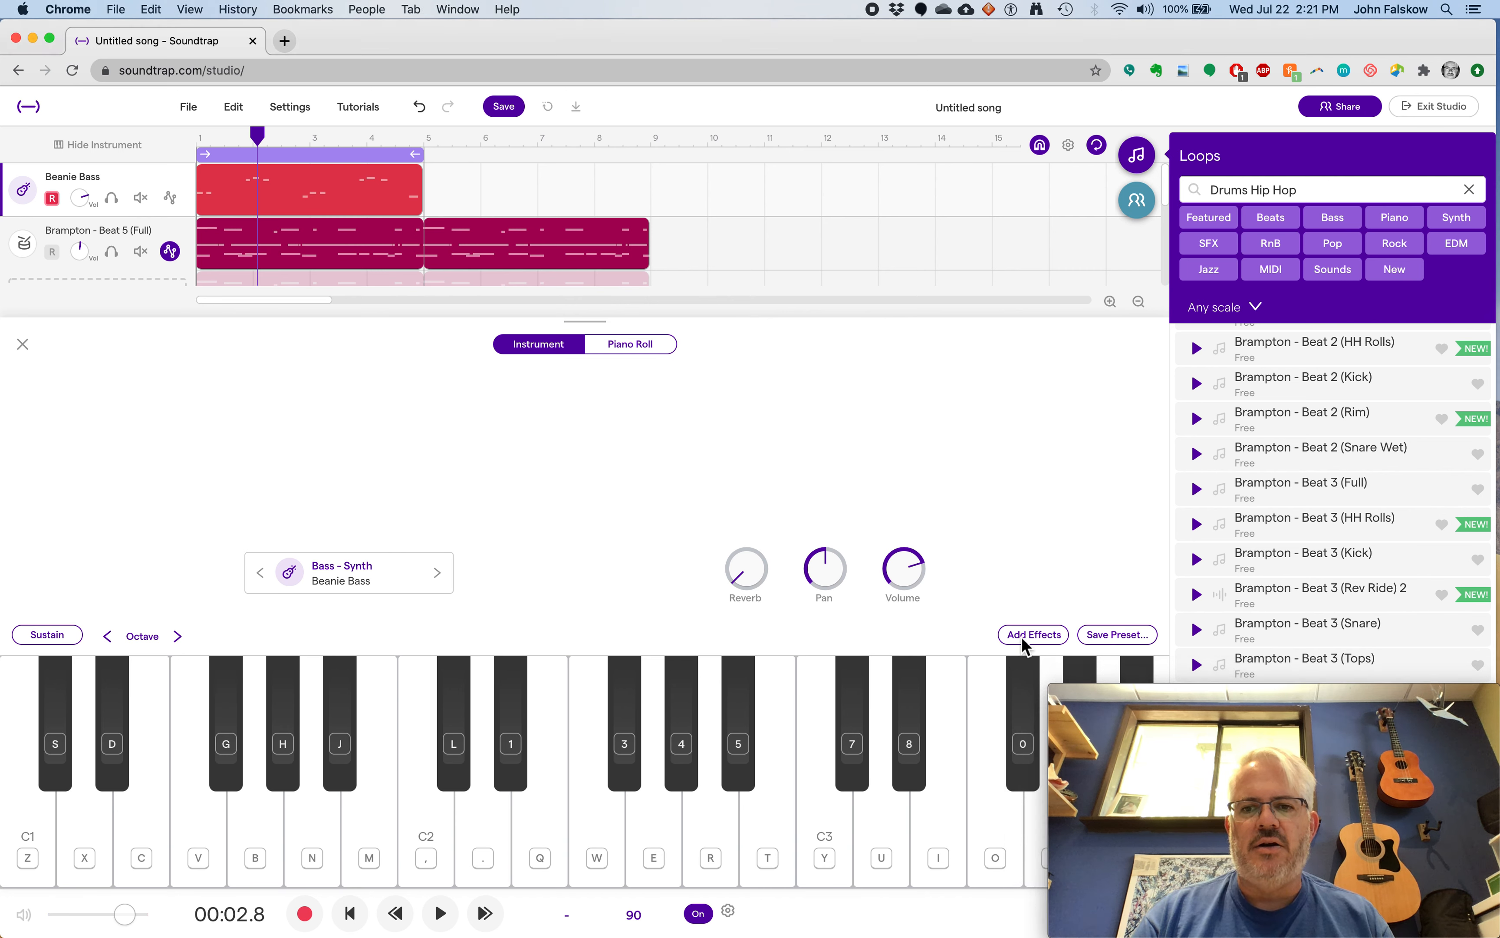
left_click(1030, 637)
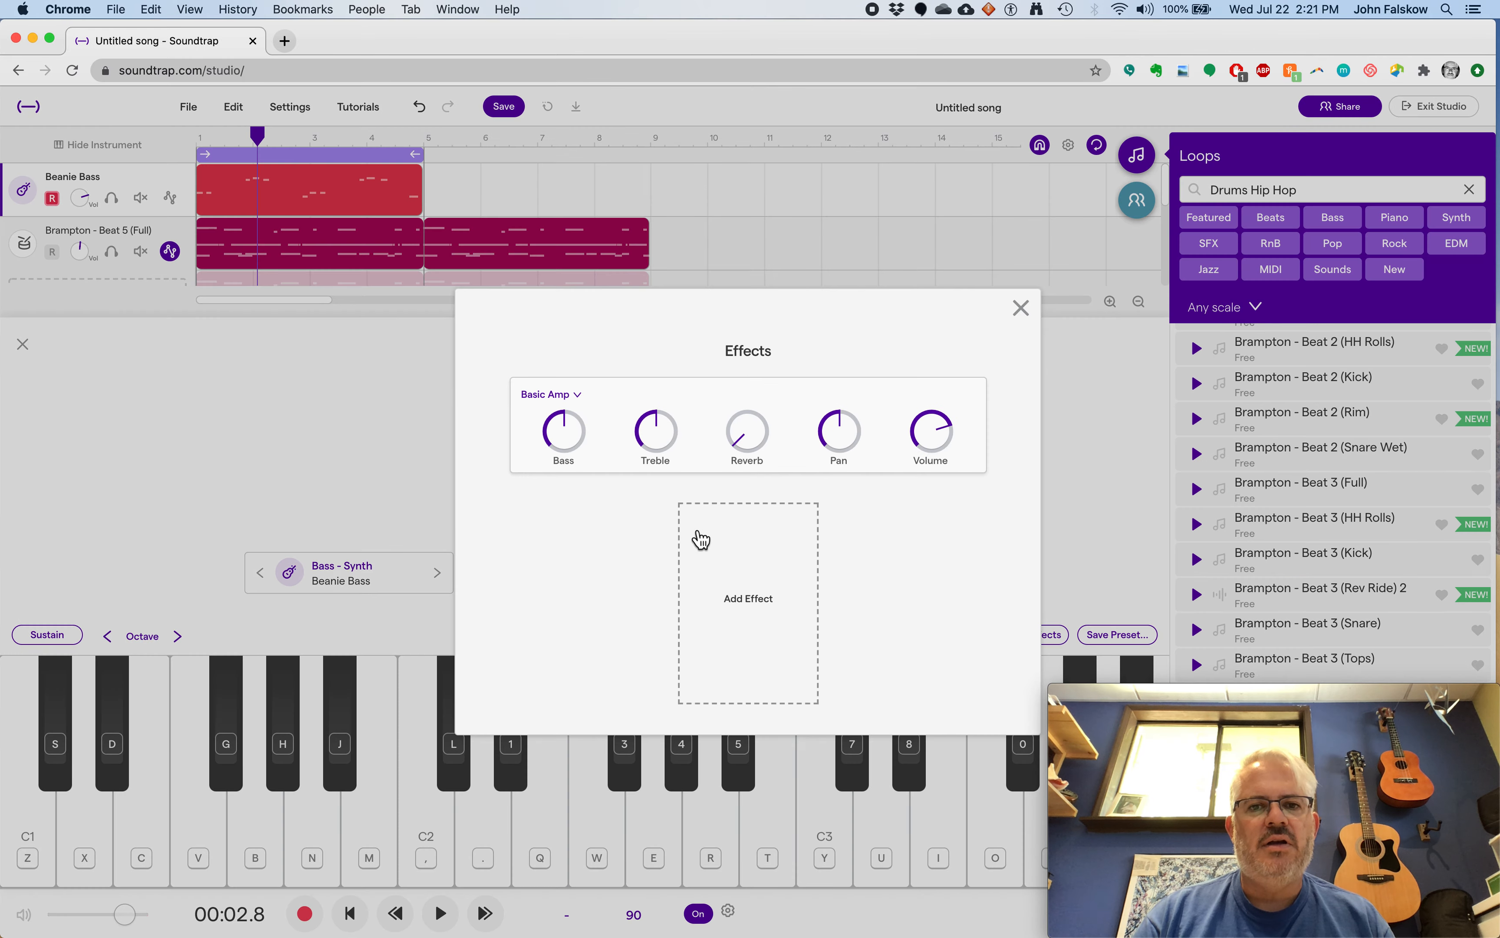
left_click(767, 605)
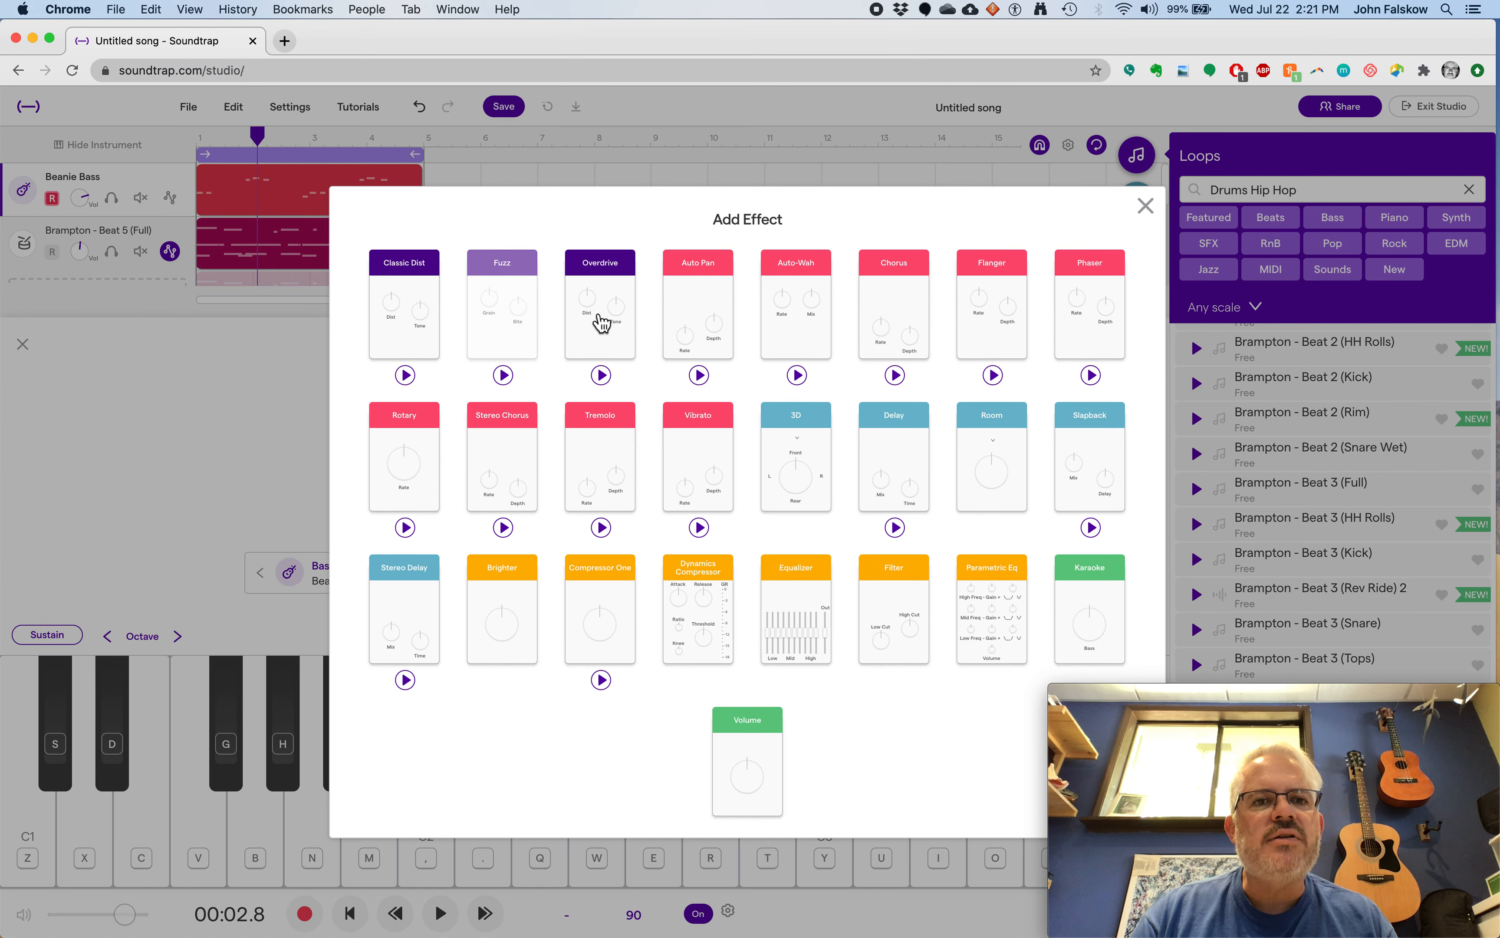
left_click(509, 312)
- Play the song and adjust the Basic Amp by lowering its treble and raising its bass and reverb
key("space")
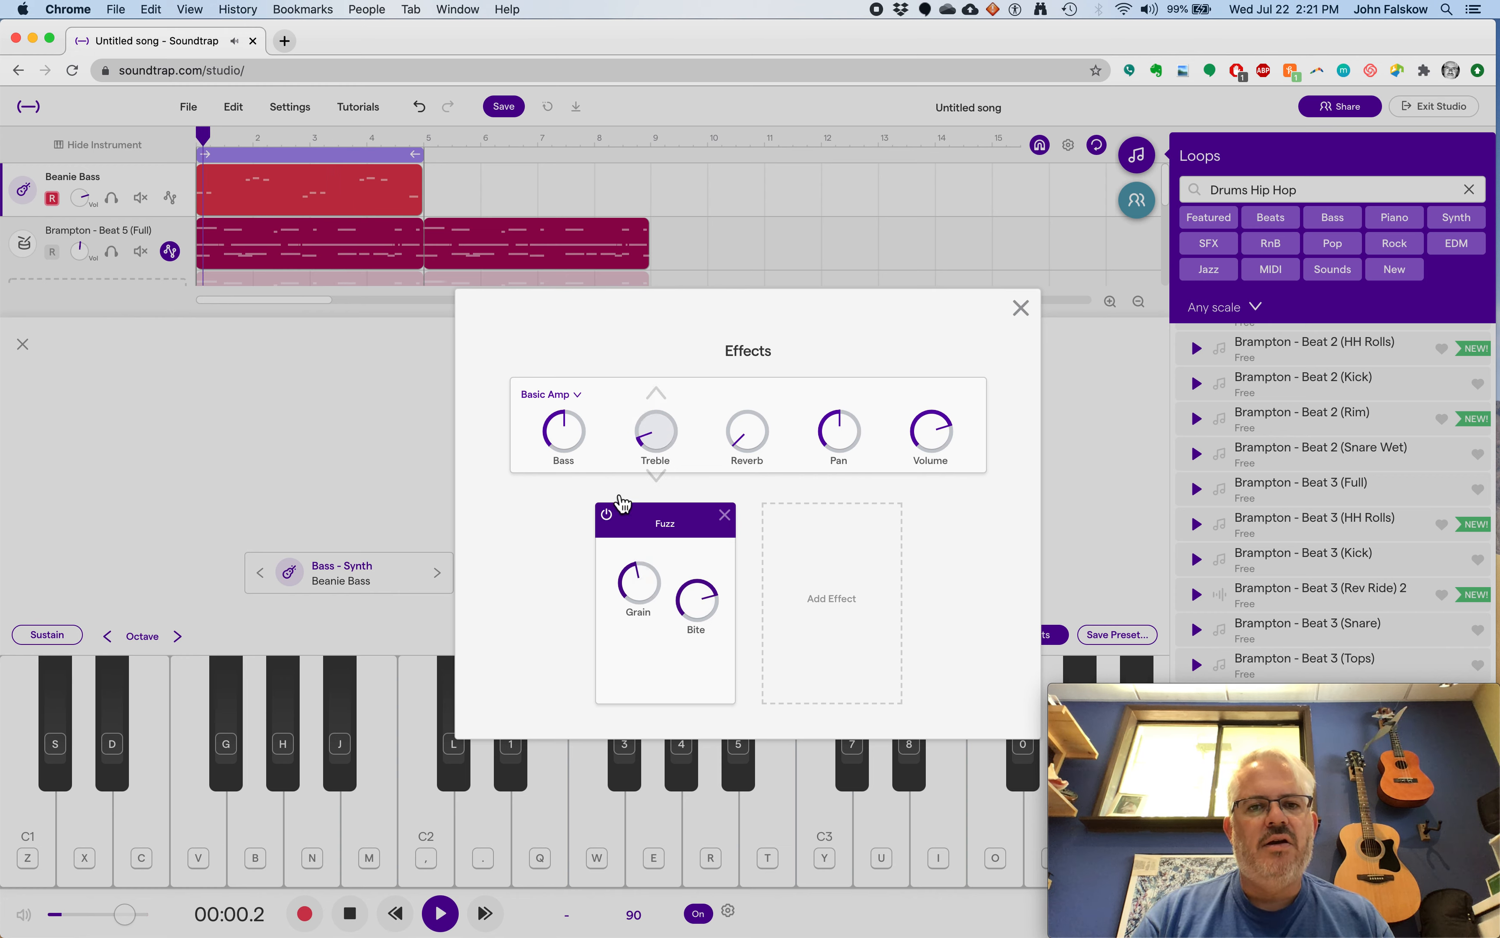
left_click_drag(566, 429, 574, 396)
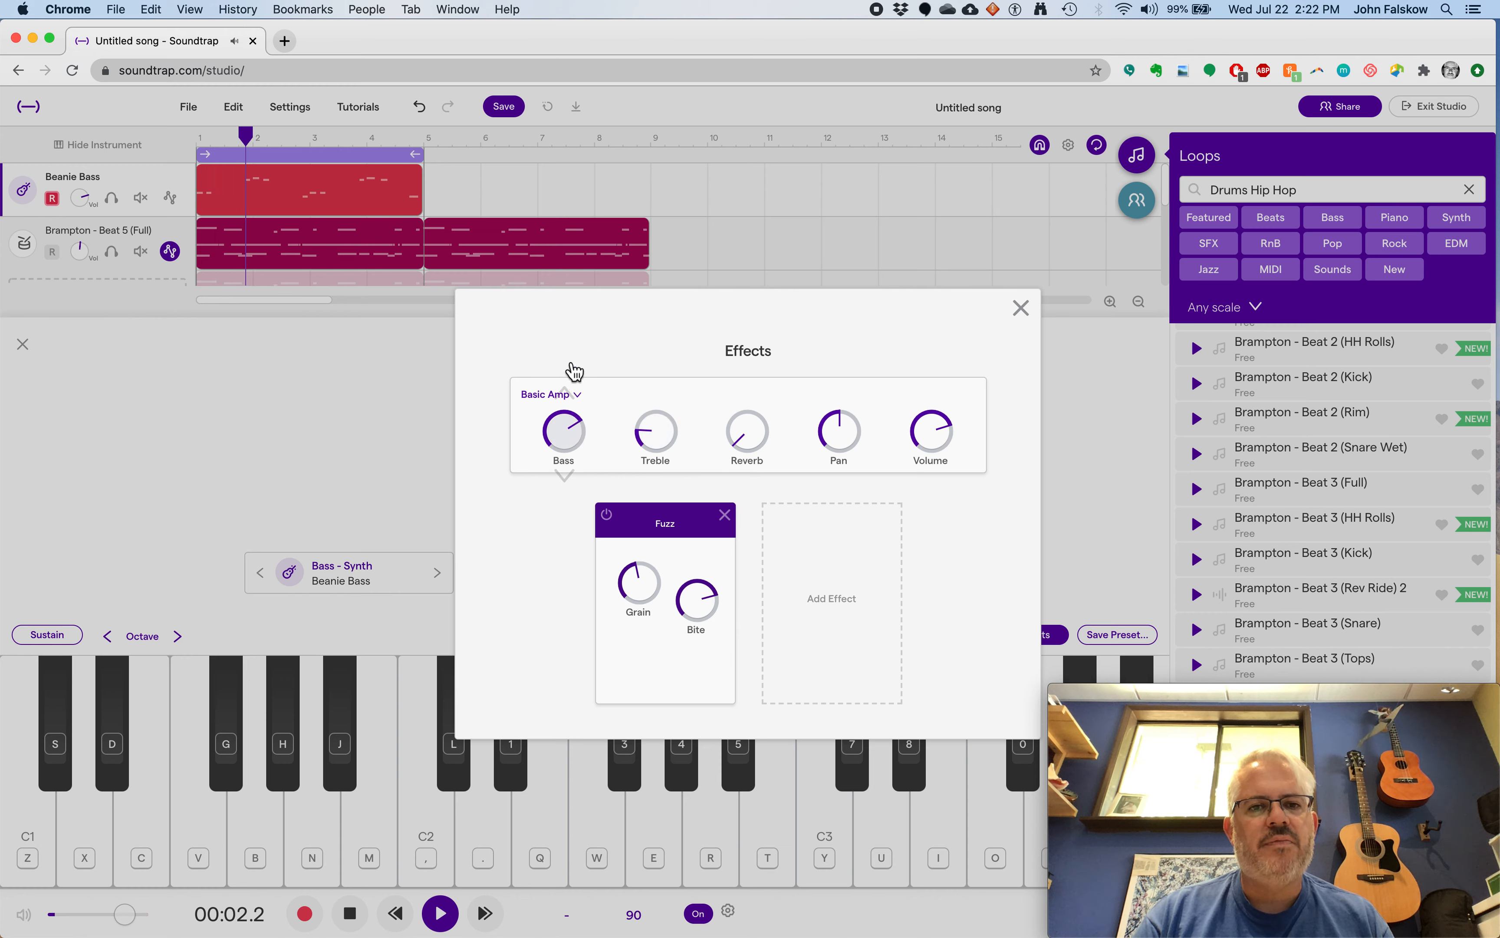
left_click_drag(747, 404, 747, 384)
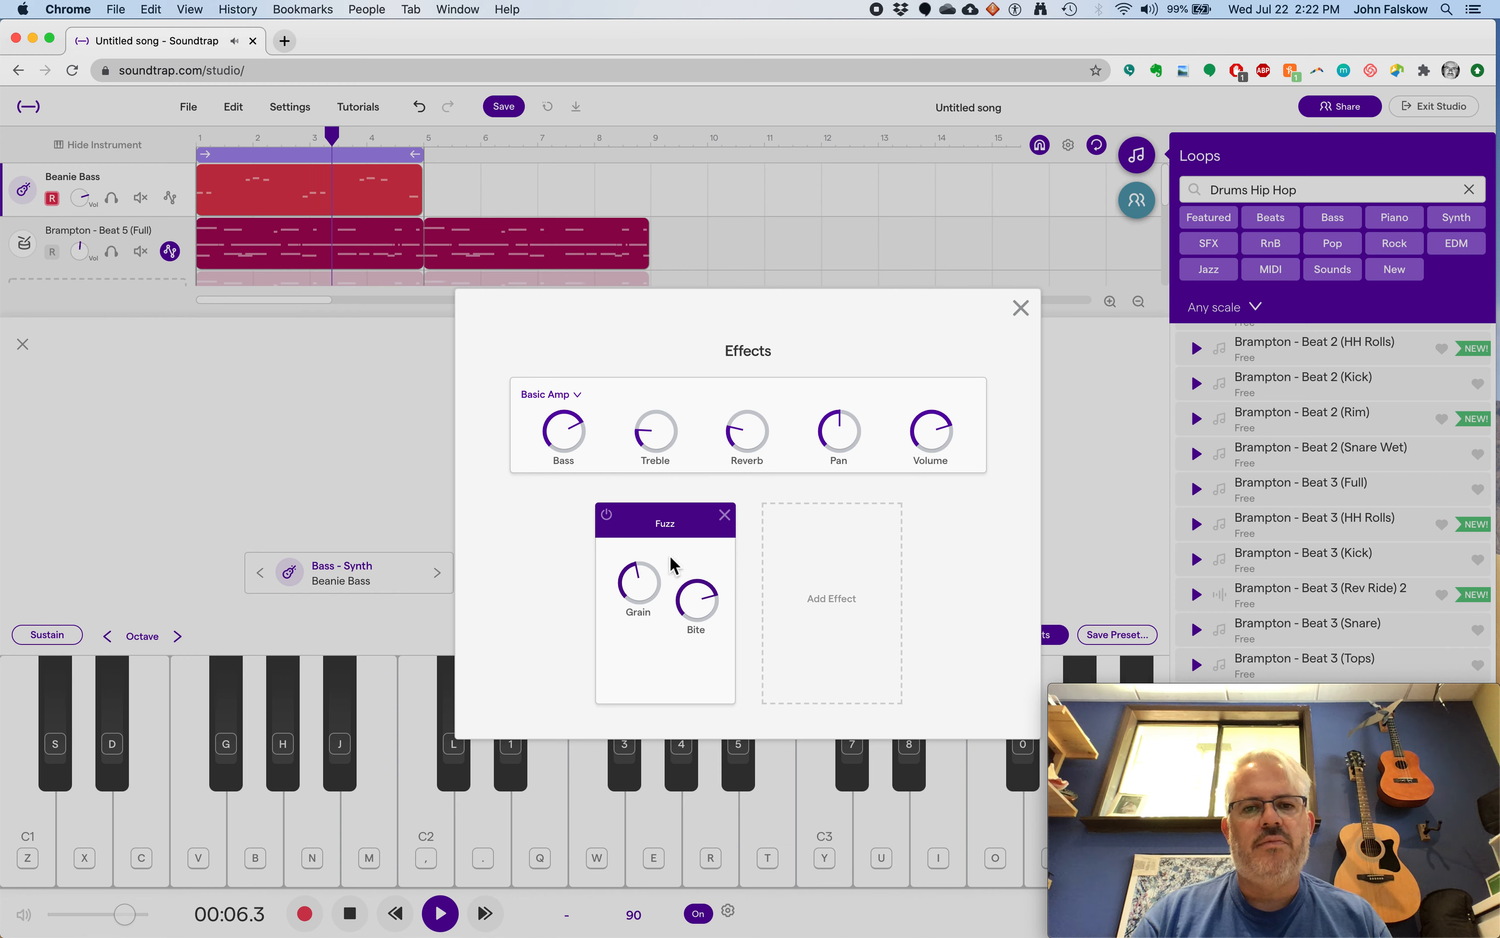
- Lower the Grain of the Fuzz effect and raise its Bite while the song plays
left_click(639, 546)
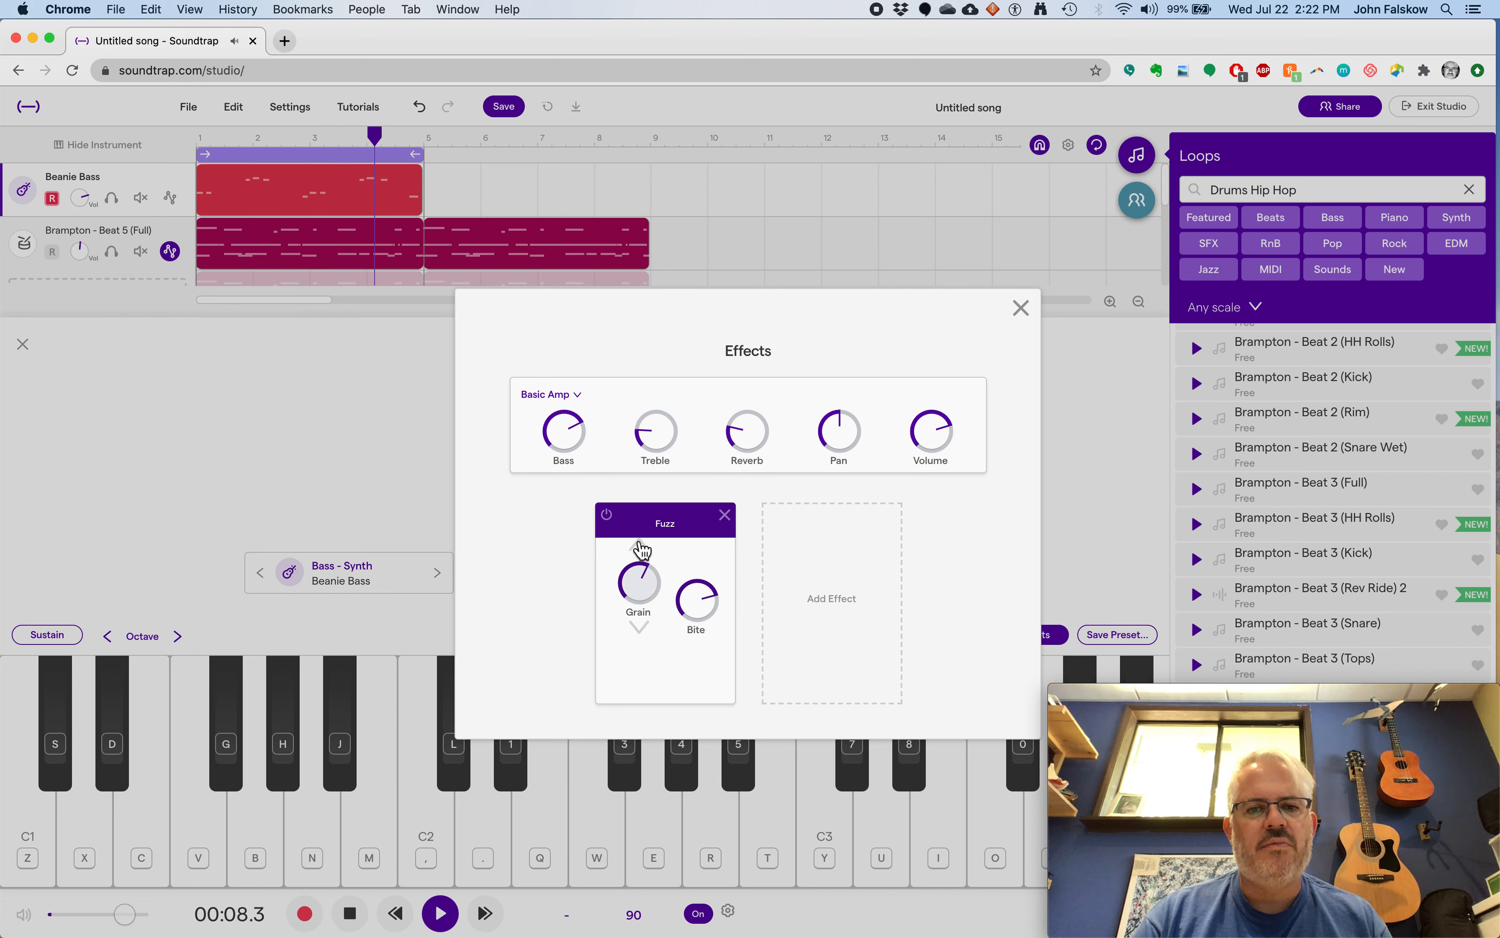
left_click_drag(644, 643, 634, 681)
left_click_drag(698, 604, 698, 560)
- Raise the Basic Amp's treble slightly and close the effects and the Beanie Bass instrument view
left_click_drag(665, 449, 664, 398)
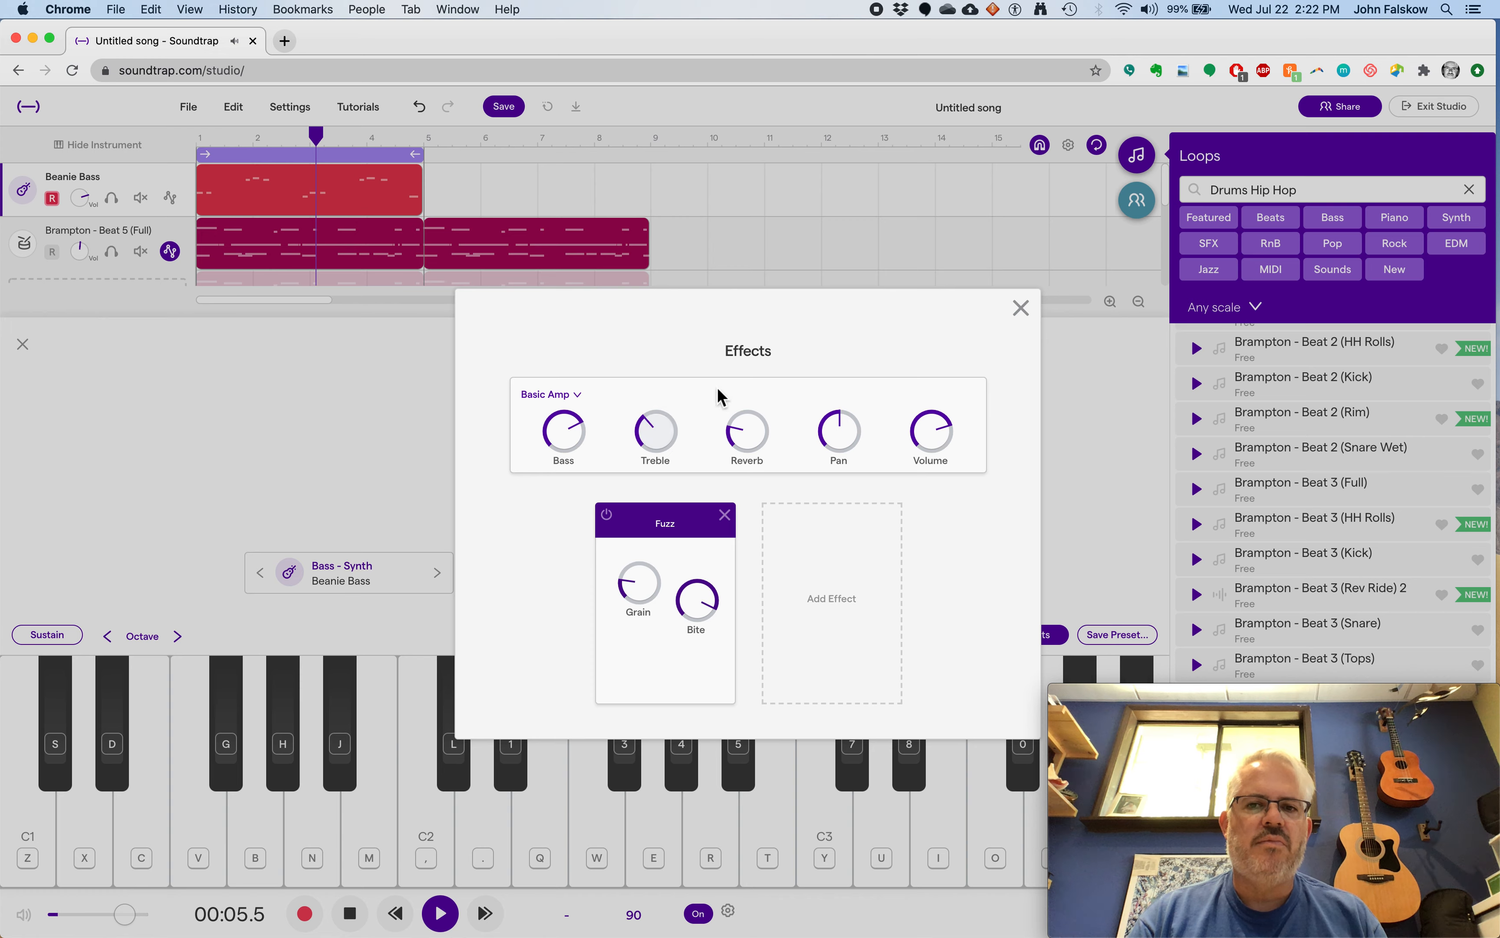
left_click(1021, 308)
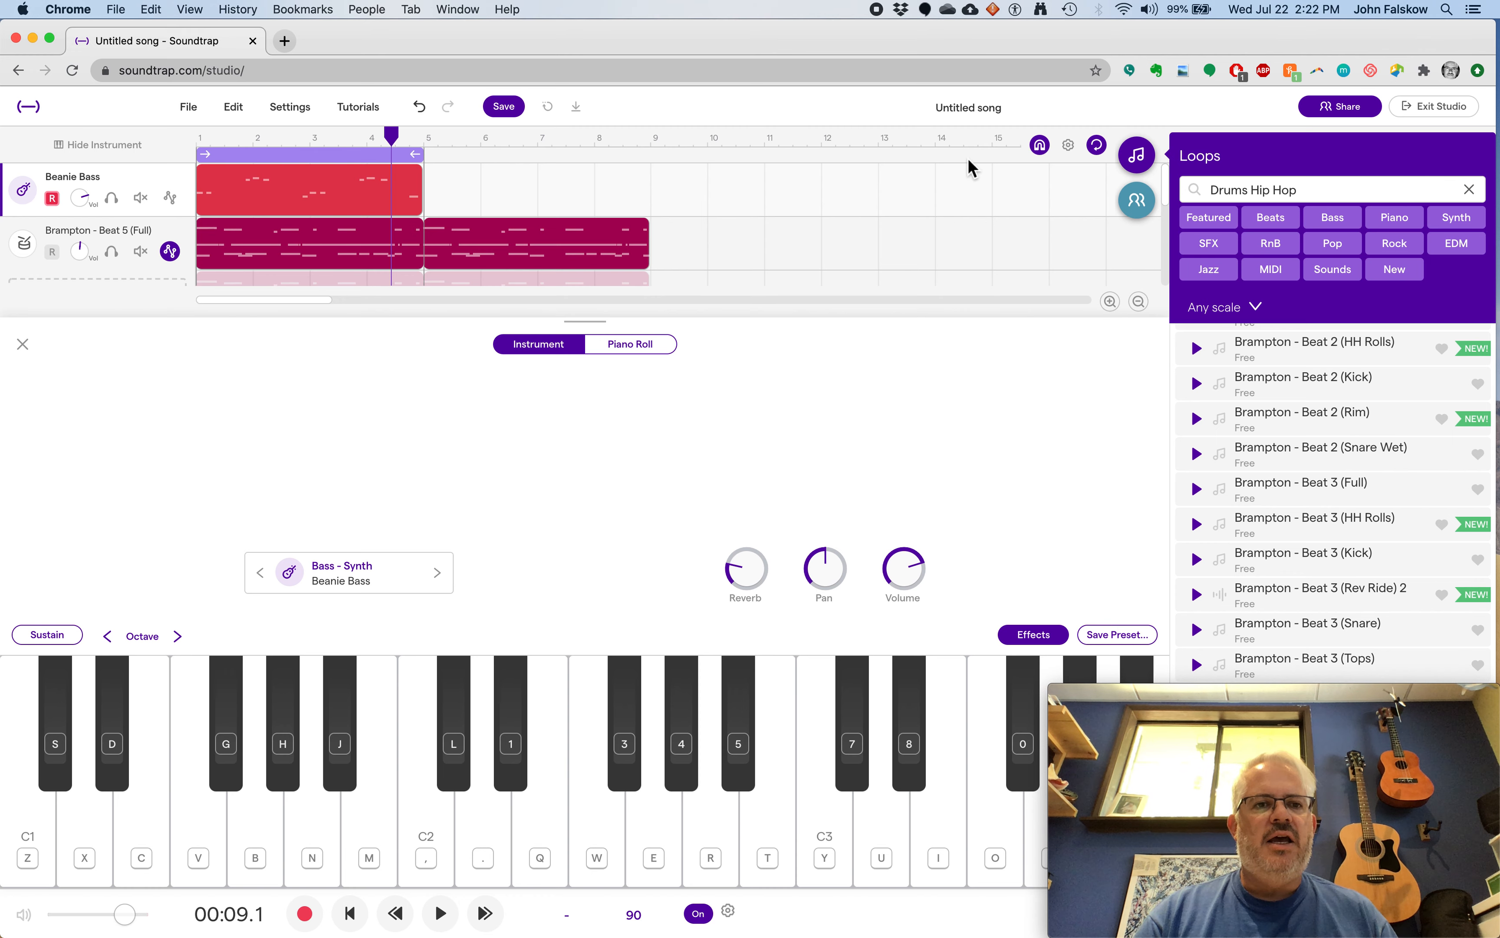
left_click(25, 345)
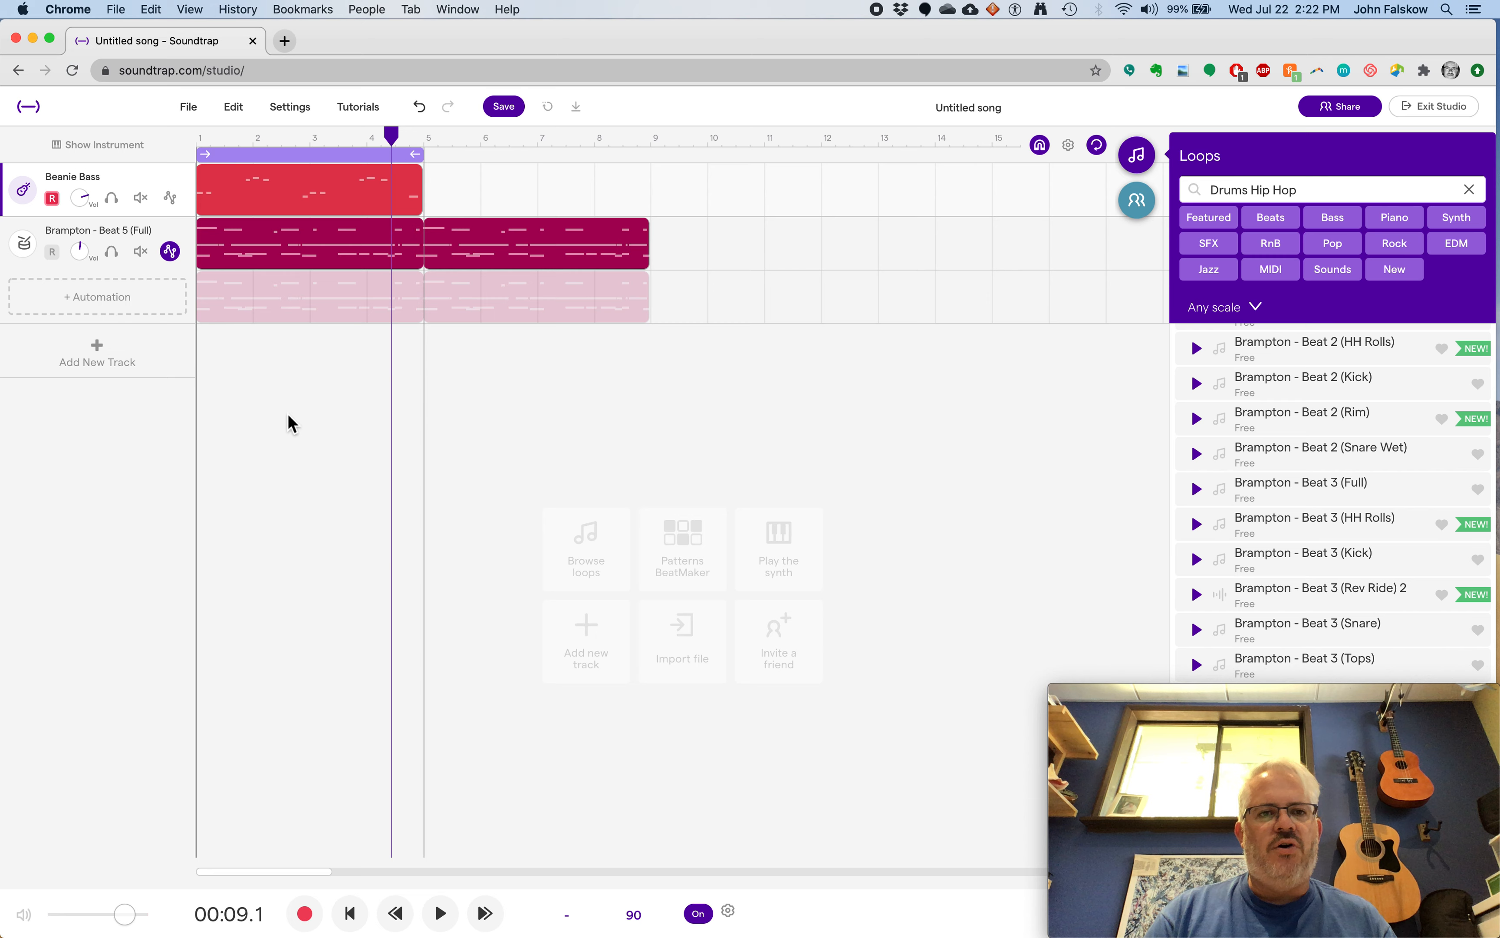